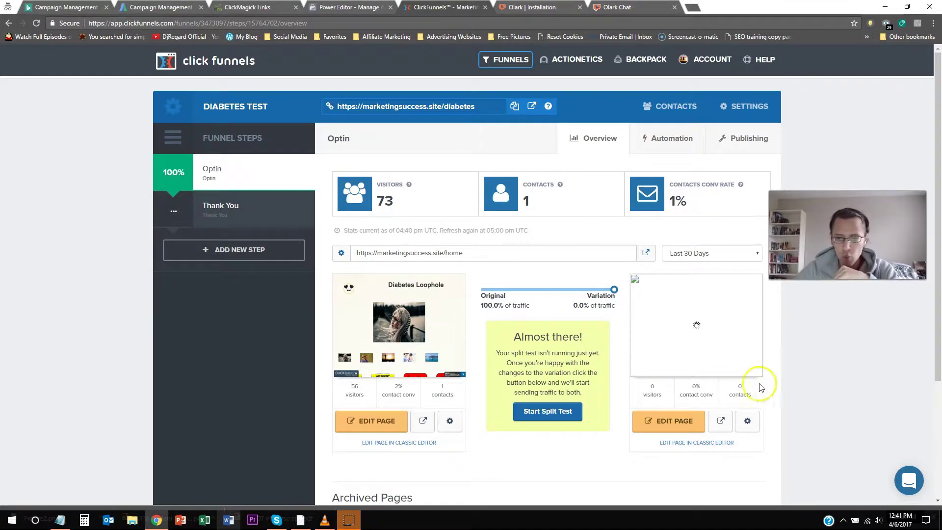
Step: Preview the variation landing page and check how its live chat box opens and minimizes
{"action": "left_click", "coordinate": [720, 421]}
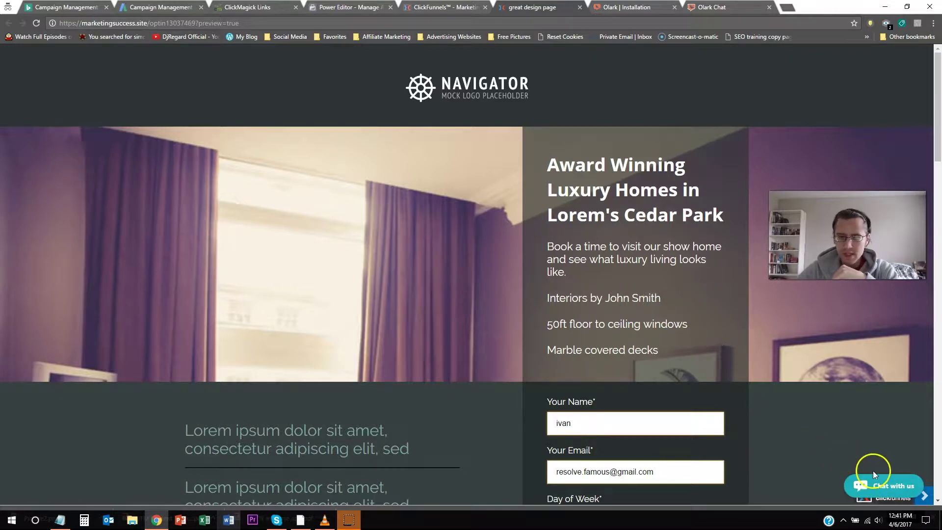
{"action": "left_click", "coordinate": [881, 485]}
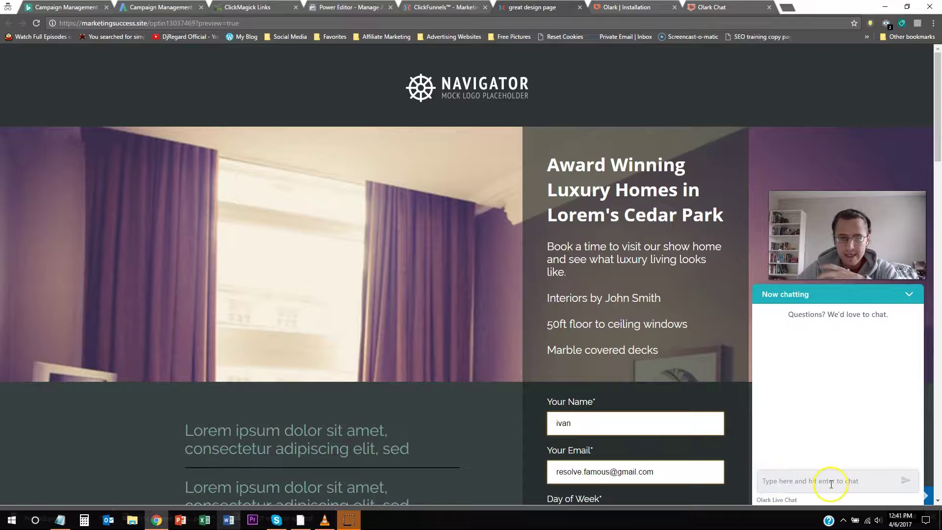
{"action": "left_click", "coordinate": [909, 295]}
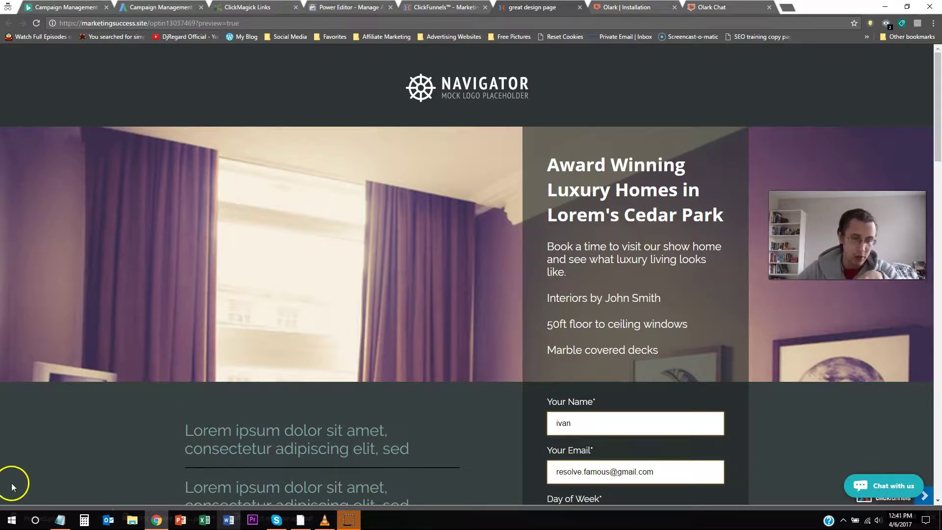
{"action": "left_click", "coordinate": [869, 488]}
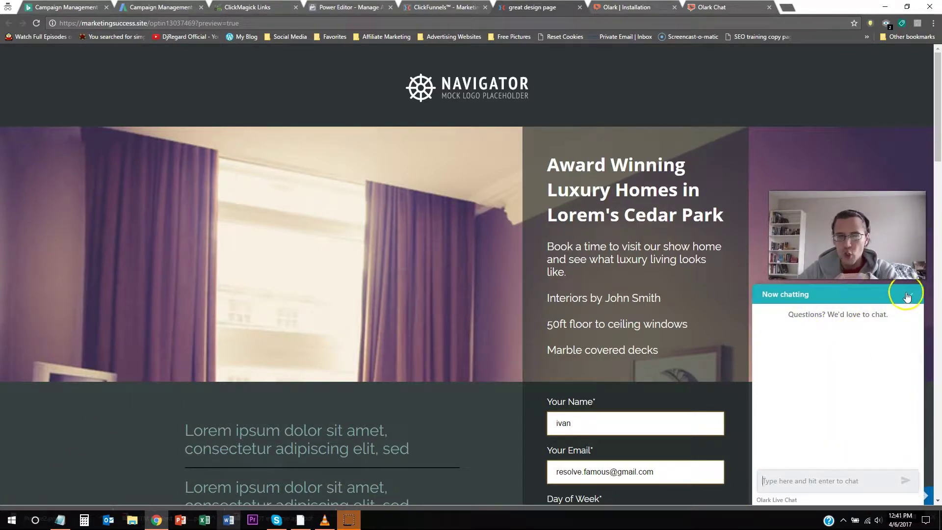
{"action": "left_click", "coordinate": [880, 288]}
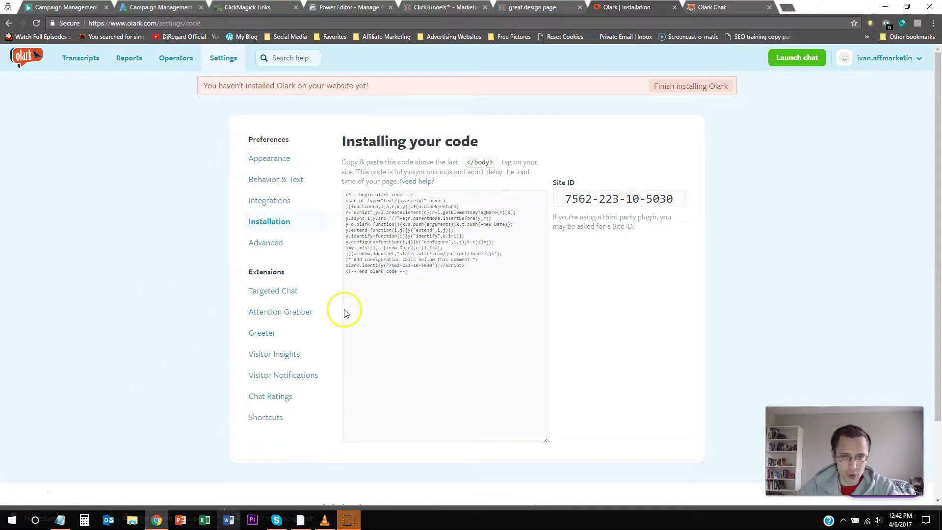
Step: Open Olark's appearance settings and compare the minimized and expanded desktop chatbox previews
{"action": "left_click", "coordinate": [268, 168]}
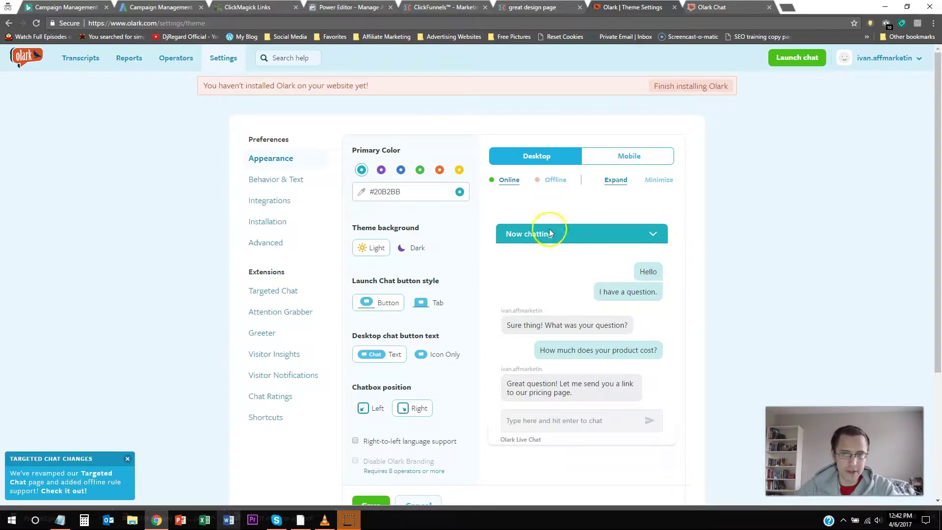
{"action": "left_click", "coordinate": [658, 180]}
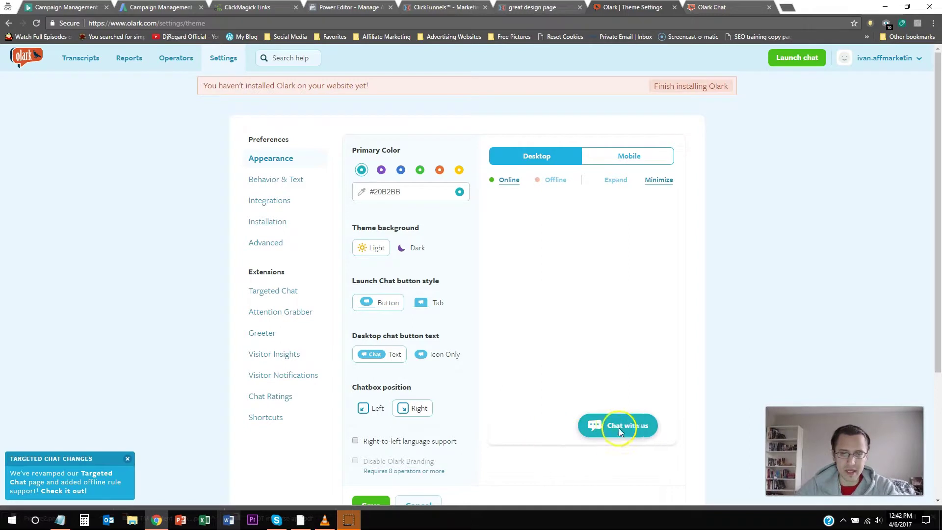
{"action": "left_click", "coordinate": [616, 180]}
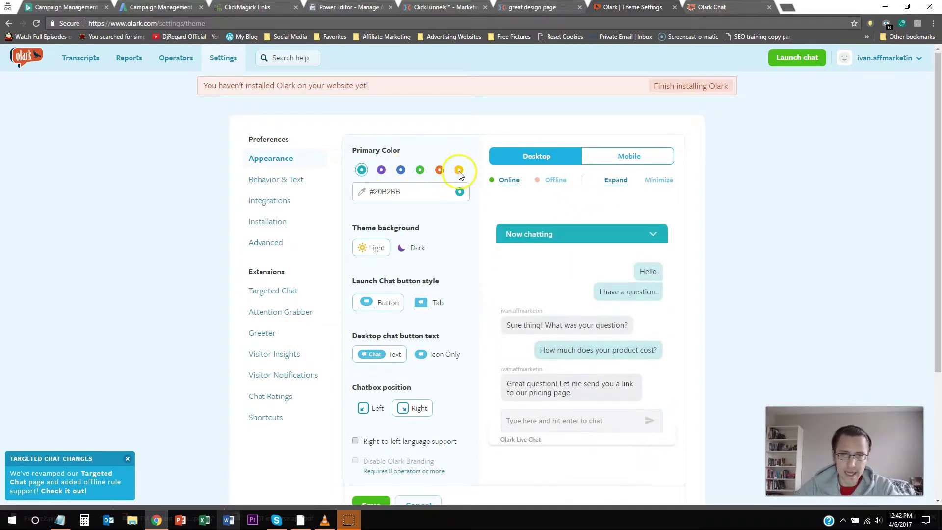
Step: Choose a custom bright green, #22dd22, as the chatbox's primary color
{"action": "left_click", "coordinate": [459, 192]}
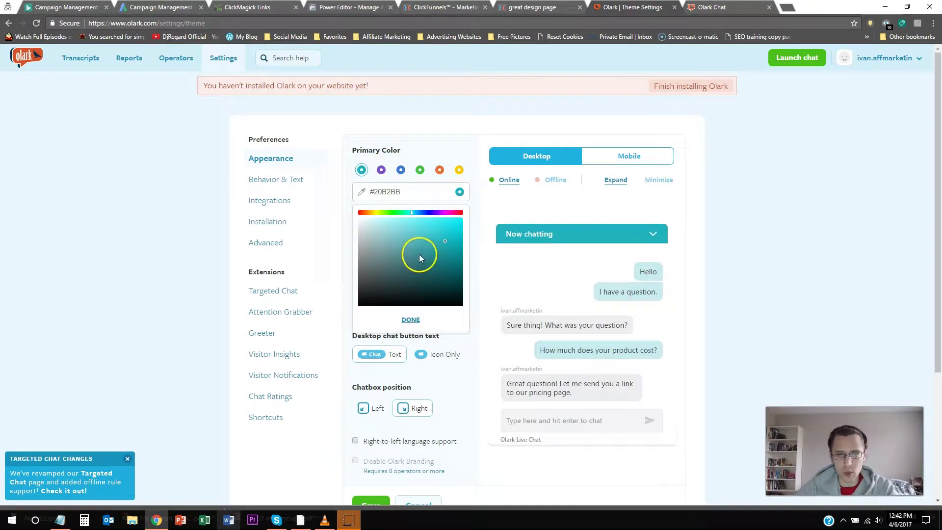
{"action": "left_click", "coordinate": [360, 228]}
{"action": "left_click", "coordinate": [396, 212]}
{"action": "left_click_drag", "start_coordinate": [396, 245], "coordinate": [446, 228]}
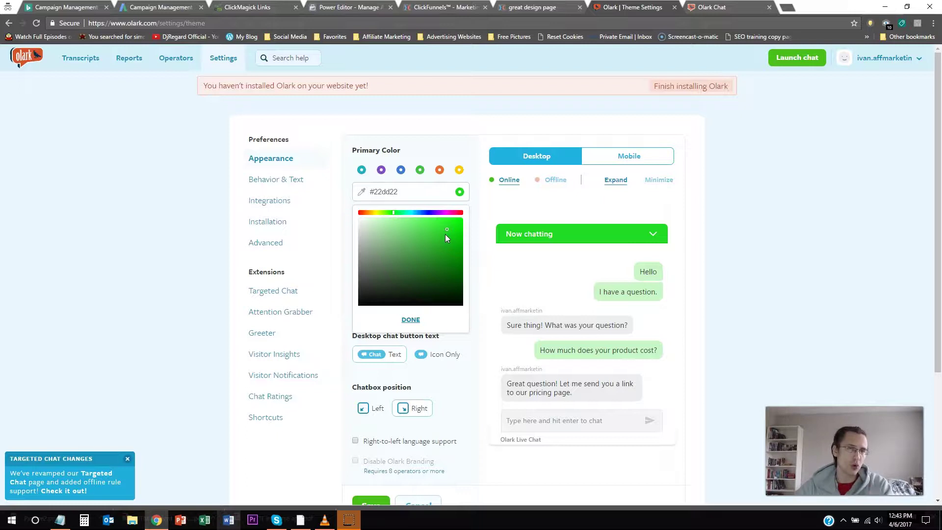
Step: Examine the landing page's color scheme as a reference for the chatbox color, and return to the theme settings
{"action": "left_click", "coordinate": [536, 9]}
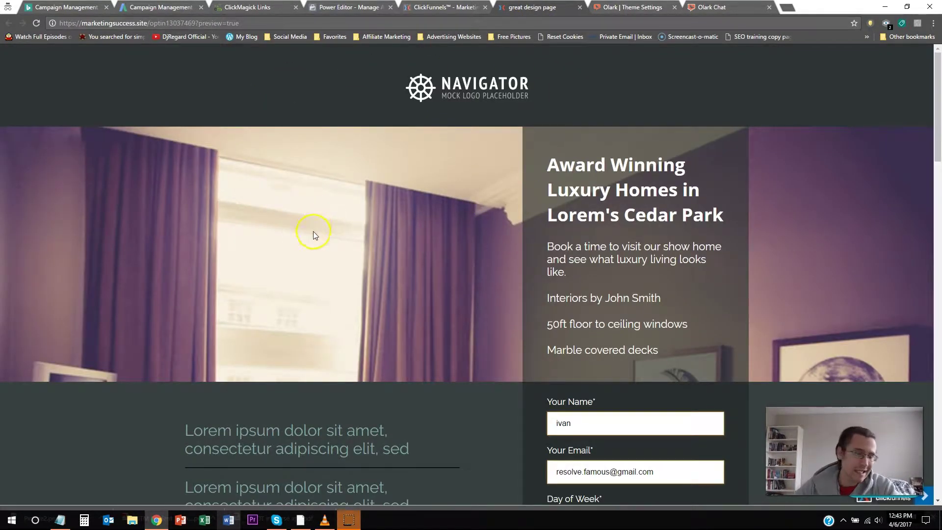
{"action": "scroll", "coordinate": [313, 231], "scroll_direction": "down", "scroll_amount": 5}
{"action": "scroll", "coordinate": [313, 233], "scroll_direction": "up", "scroll_amount": 4}
{"action": "scroll", "coordinate": [313, 232], "scroll_direction": "up", "scroll_amount": 1}
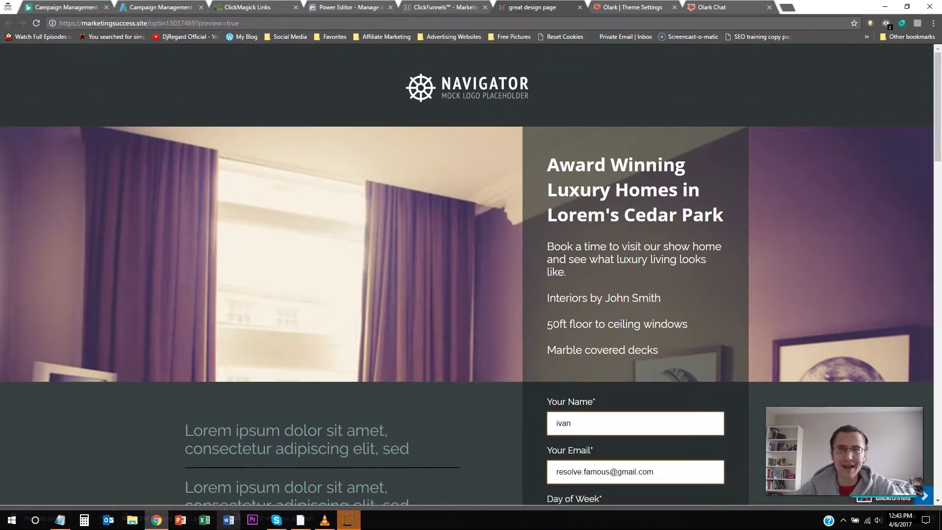
{"action": "key", "text": "ctrl+Tab"}
Step: Adjust the chatbox's primary color to the darker green #25bc25 and close the color picker
{"action": "left_click_drag", "start_coordinate": [388, 239], "coordinate": [434, 238]}
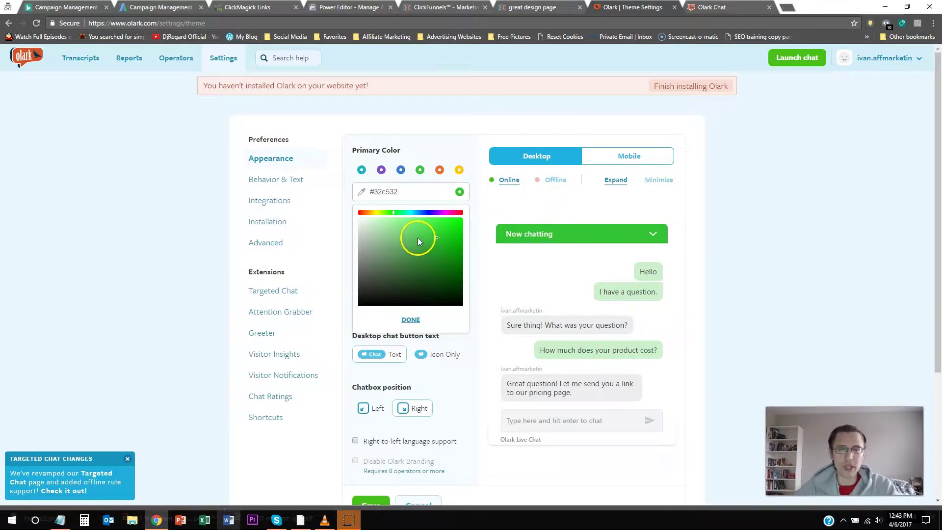
{"action": "left_click_drag", "start_coordinate": [411, 236], "coordinate": [336, 200]}
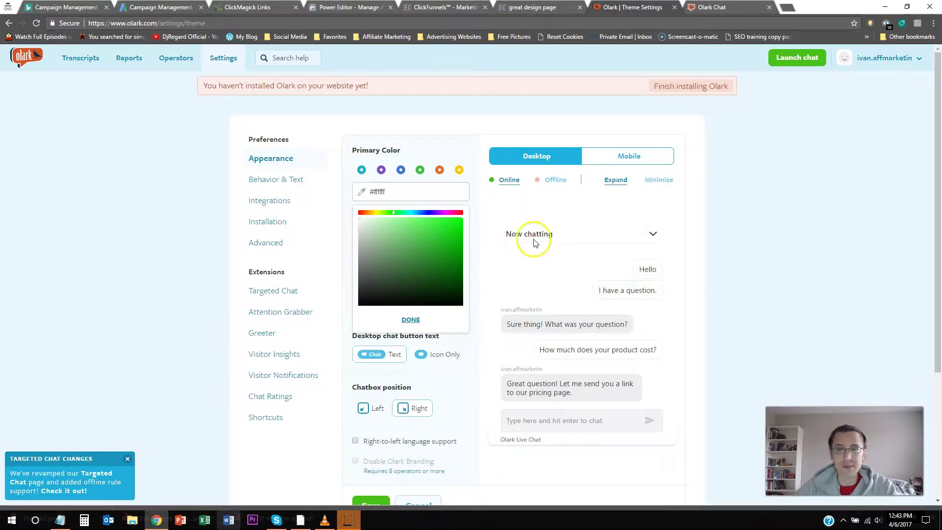
{"action": "left_click_drag", "start_coordinate": [415, 236], "coordinate": [442, 240]}
{"action": "left_click", "coordinate": [421, 192]}
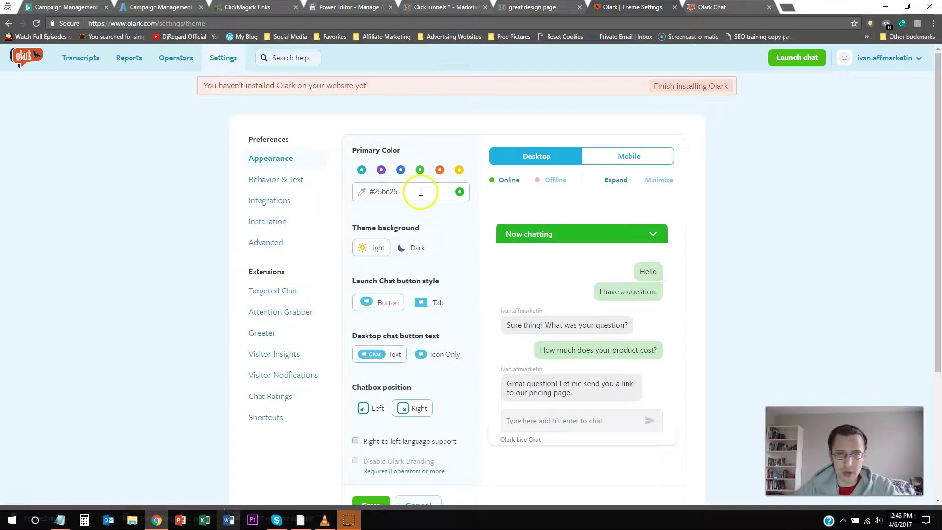
Step: Try the Dark theme background, compare it with the landing page, and restore the Light background
{"action": "left_click", "coordinate": [411, 248]}
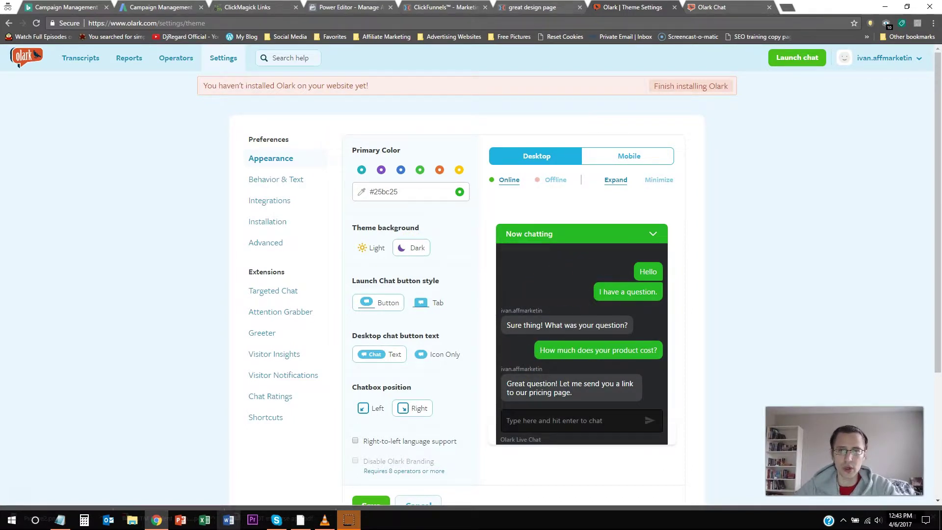
{"action": "left_click", "coordinate": [550, 3]}
{"action": "left_click", "coordinate": [657, 7]}
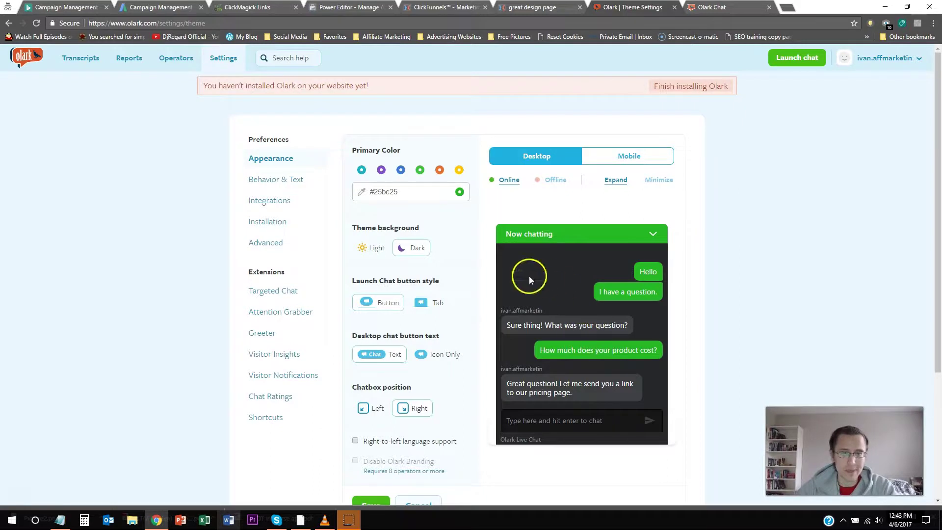
{"action": "left_click", "coordinate": [372, 247]}
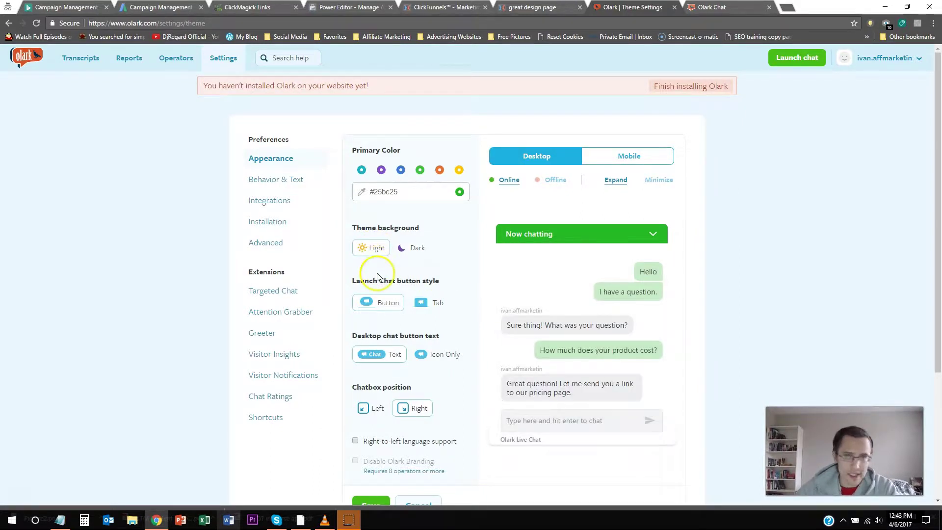
Step: Try the Tab launch style and the Icon Only button text, restoring Button and Text after each
{"action": "left_click", "coordinate": [429, 304]}
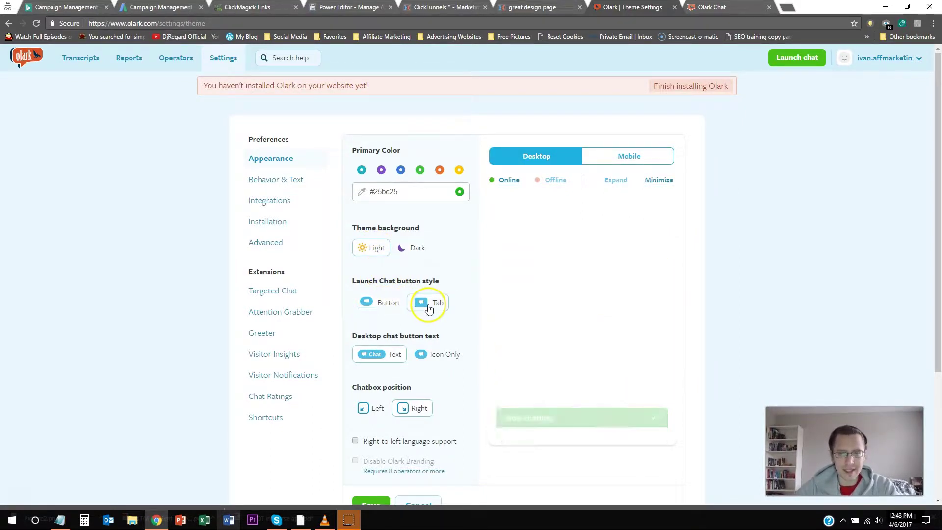
{"action": "left_click", "coordinate": [385, 304]}
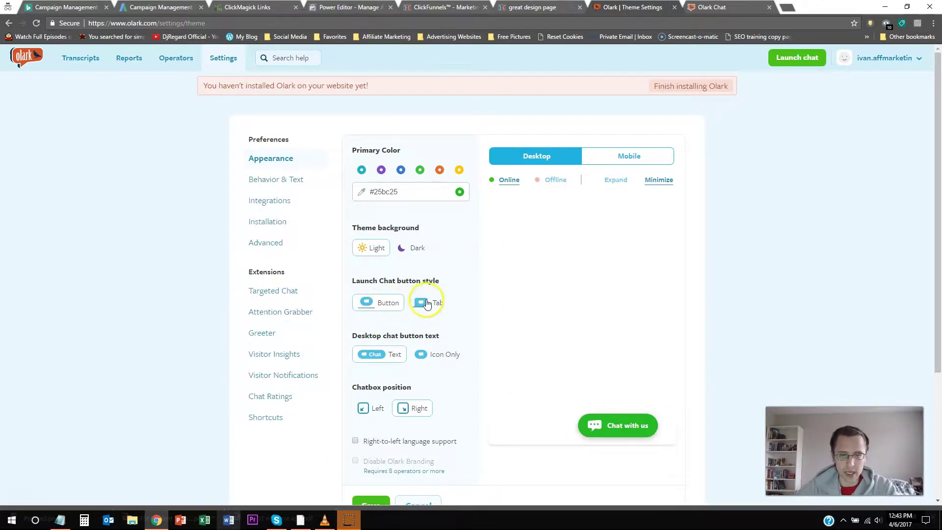
{"action": "left_click", "coordinate": [438, 356]}
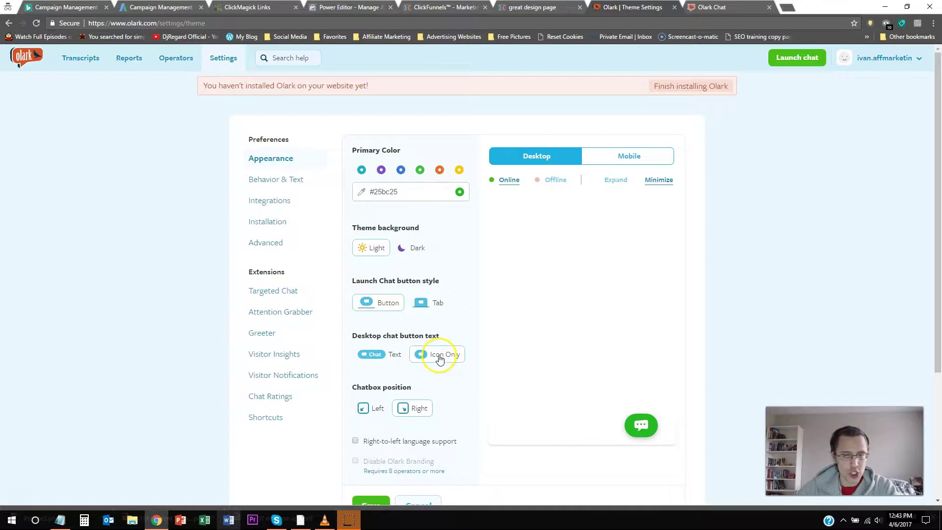
{"action": "left_click", "coordinate": [385, 357]}
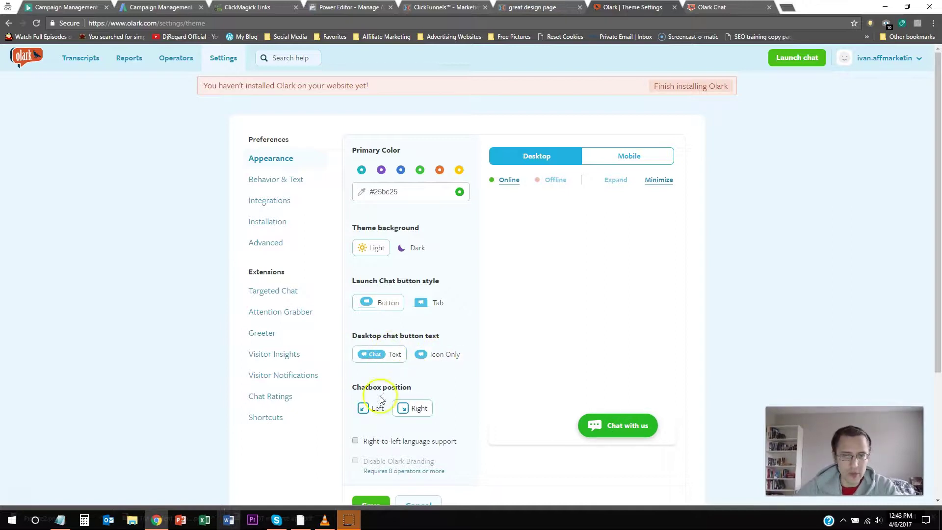
Step: Set the chatbox position to Left, comparing it with the Right position in the desktop preview
{"action": "left_click", "coordinate": [367, 409]}
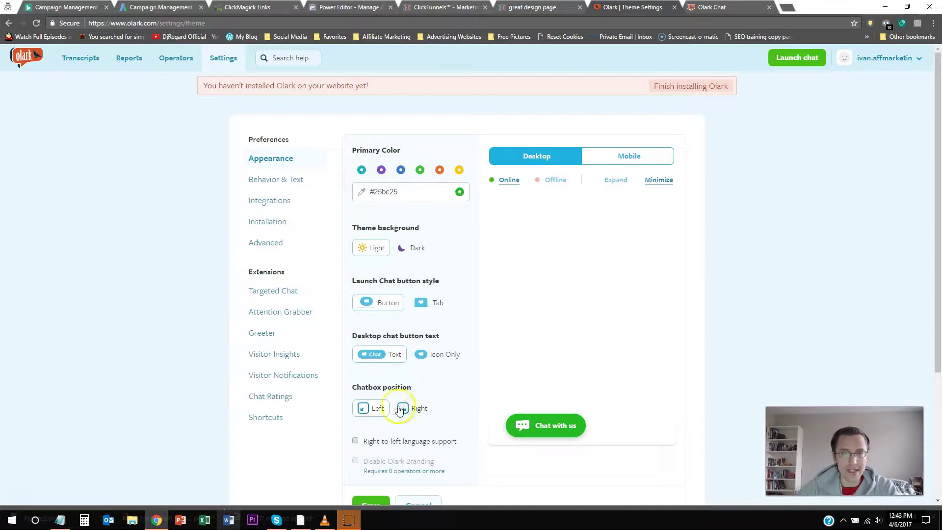
{"action": "left_click", "coordinate": [404, 409]}
{"action": "left_click", "coordinate": [375, 410]}
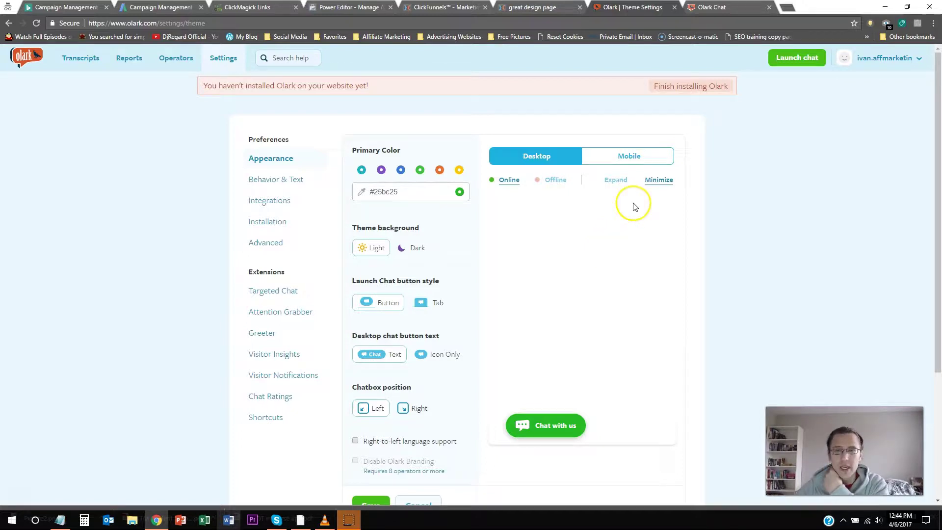
Step: Check the Left and Right chatbox positions in the mobile preview, keep Left, and return to the desktop preview
{"action": "left_click", "coordinate": [629, 158]}
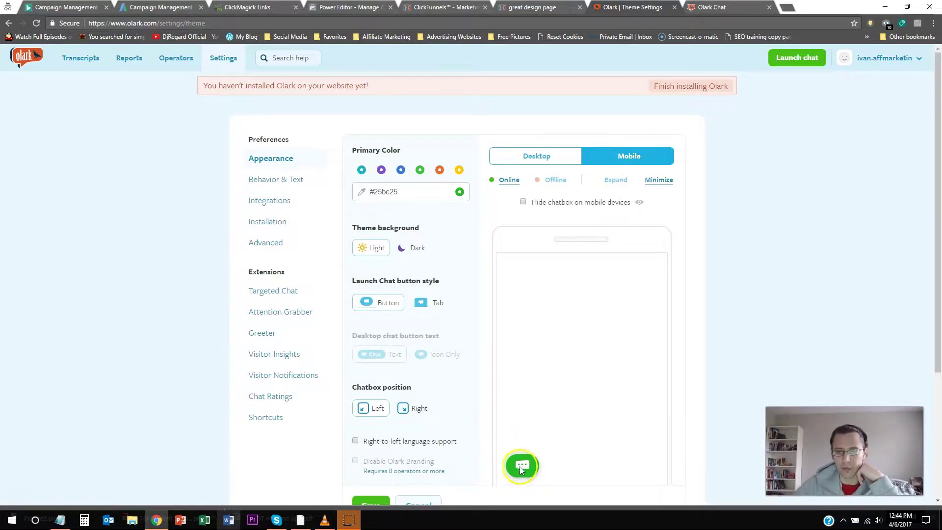
{"action": "left_click", "coordinate": [418, 410]}
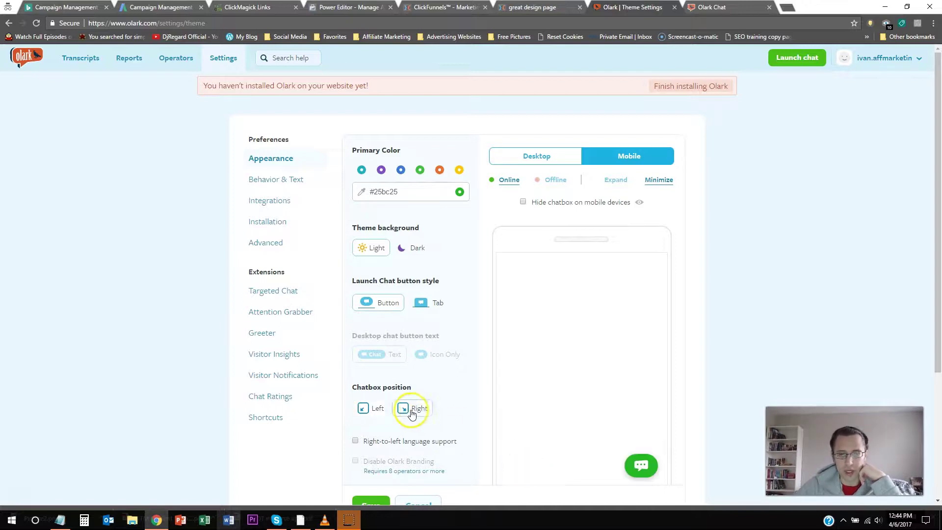
{"action": "left_click", "coordinate": [383, 413]}
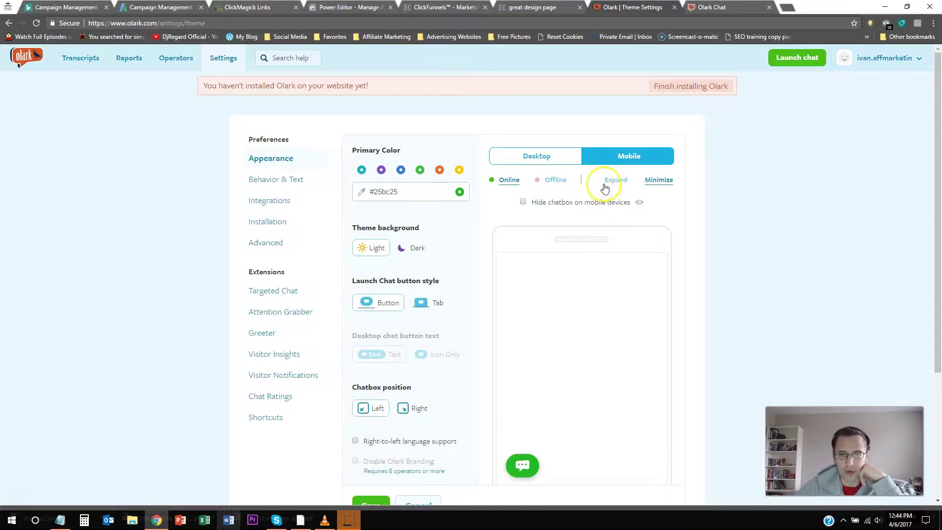
{"action": "left_click", "coordinate": [540, 160]}
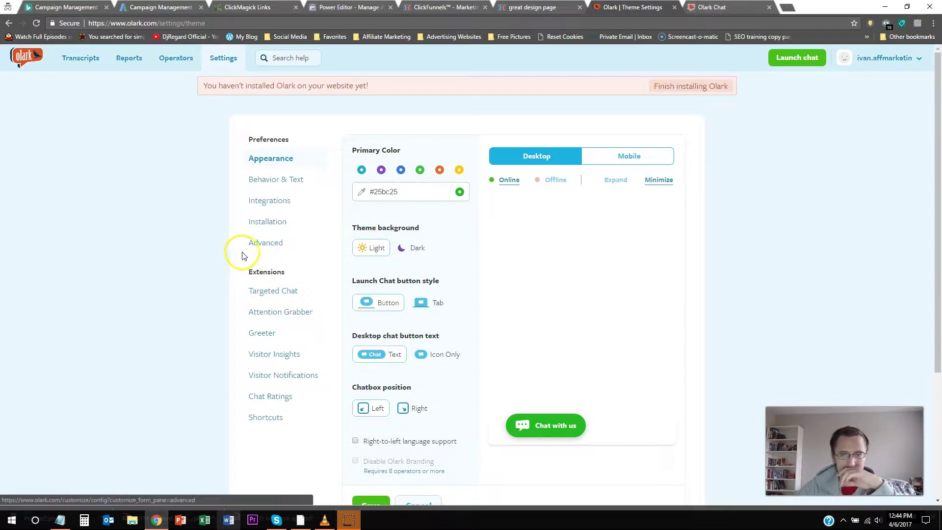
{"action": "scroll", "coordinate": [183, 276], "scroll_direction": "down", "scroll_amount": 3}
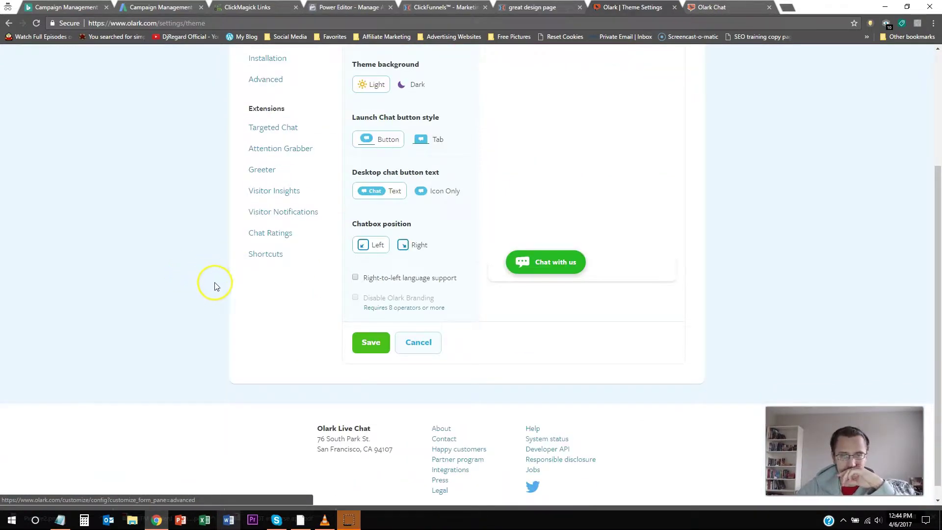
{"action": "scroll", "coordinate": [215, 286], "scroll_direction": "up", "scroll_amount": 3}
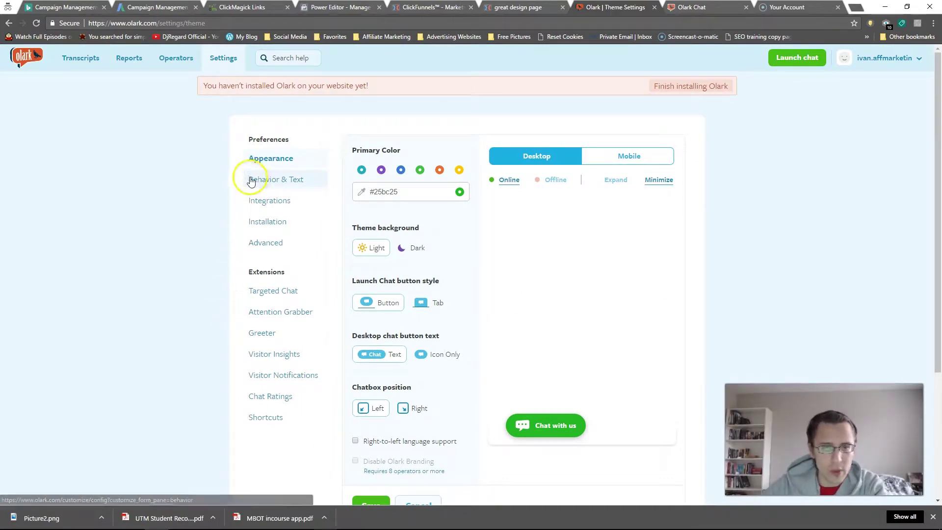
{"action": "left_click", "coordinate": [267, 184]}
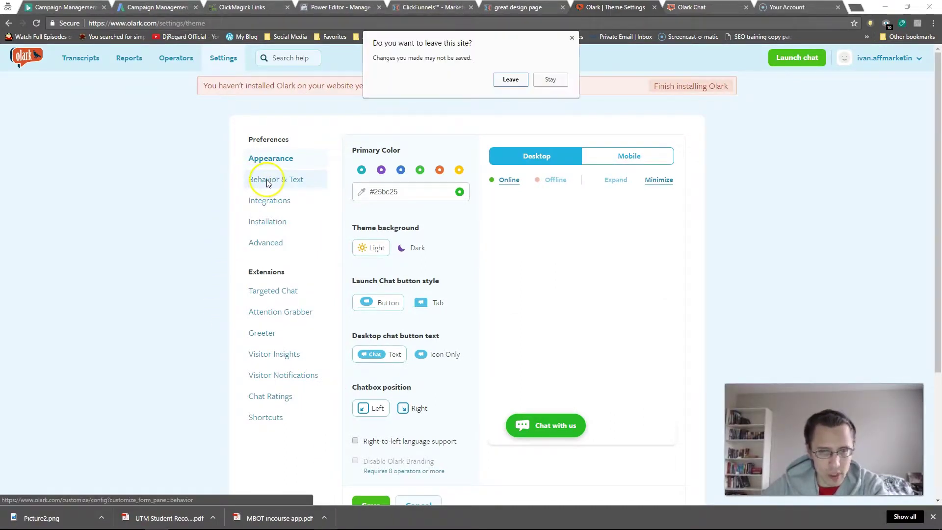
{"action": "left_click", "coordinate": [551, 79]}
Step: Save the chatbox appearance settings
{"action": "scroll", "coordinate": [459, 284], "scroll_direction": "down", "scroll_amount": 2}
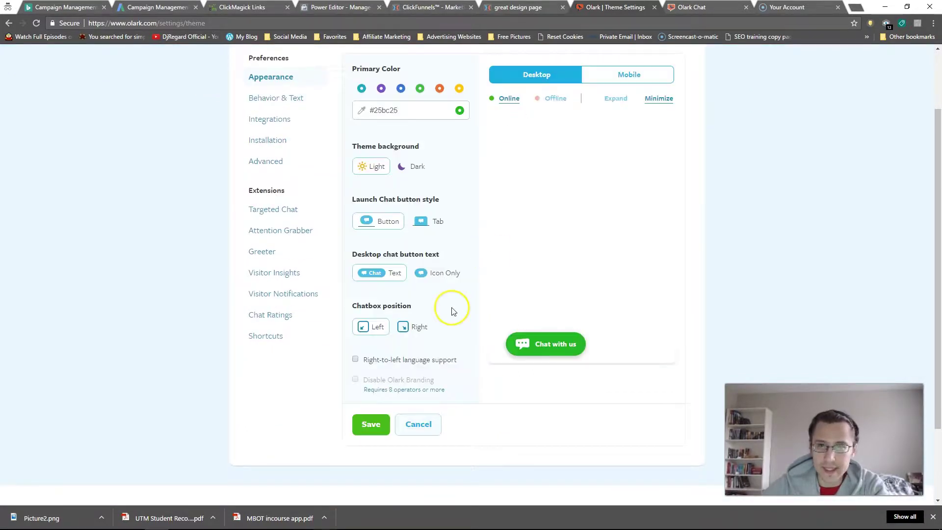
{"action": "scroll", "coordinate": [620, 184], "scroll_direction": "up", "scroll_amount": 2}
Step: Check the restyled chat widget on the landing page by expanding and minimizing it
{"action": "left_click", "coordinate": [518, 7]}
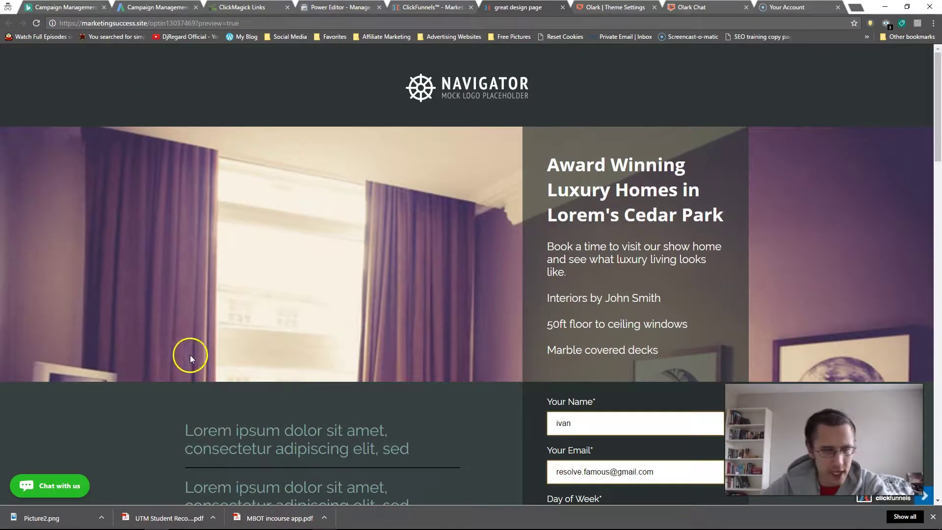
{"action": "left_click", "coordinate": [73, 485]}
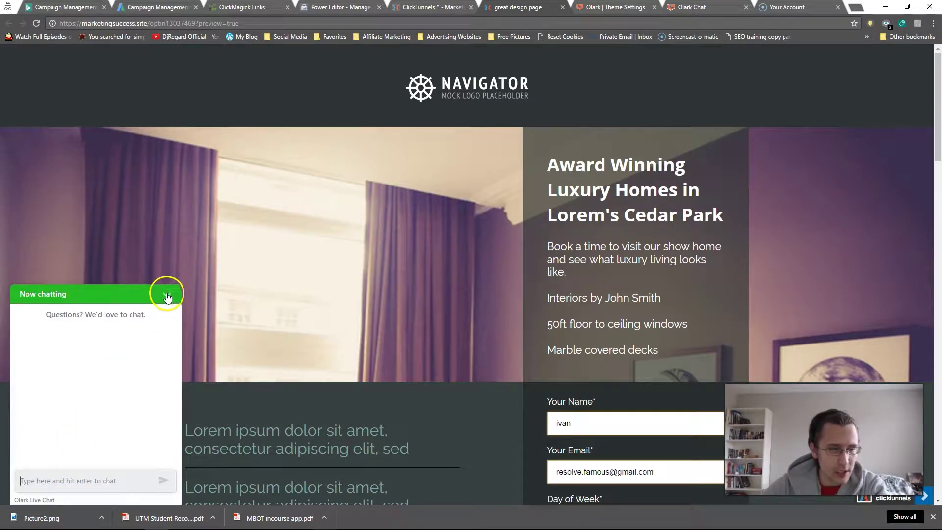
{"action": "left_click", "coordinate": [166, 296]}
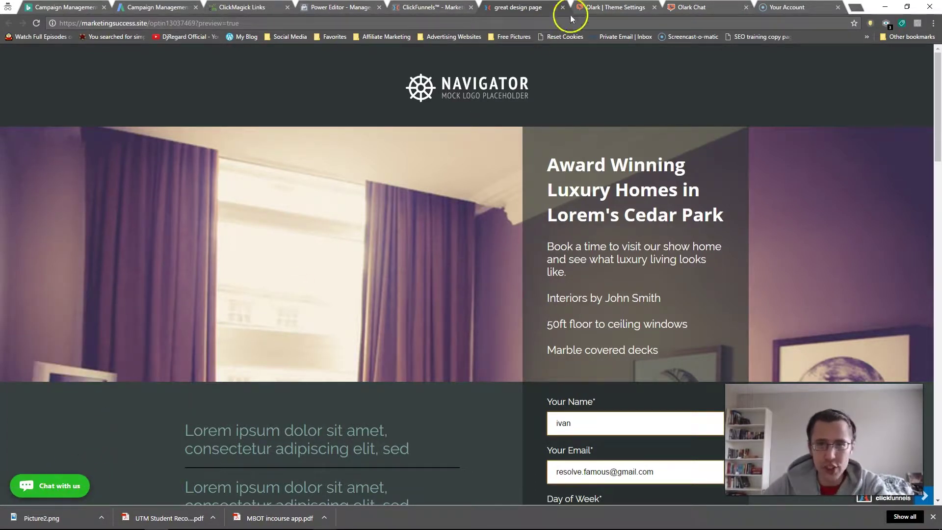
Step: In the Olark Behavior & Text settings, set the online minimized chat button text to "Have Questions? ask now!"
{"action": "left_click", "coordinate": [612, 6]}
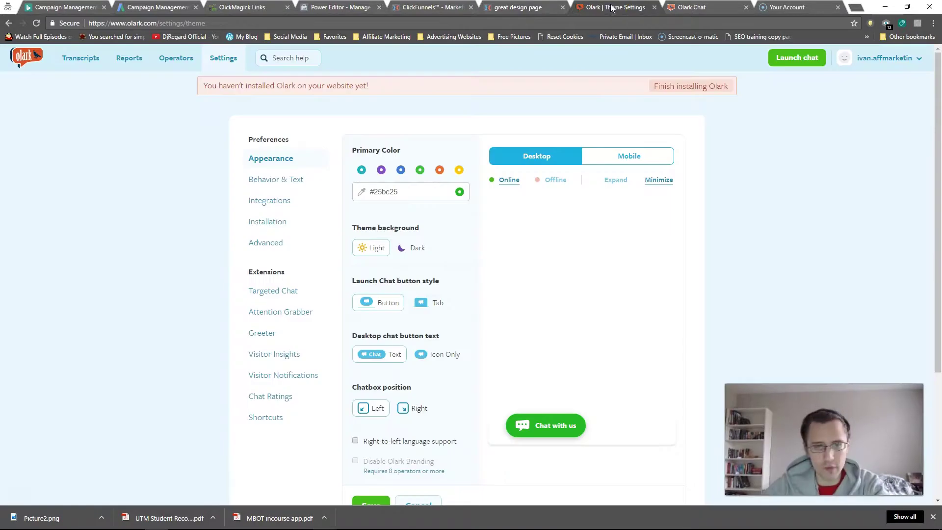
{"action": "left_click", "coordinate": [275, 180]}
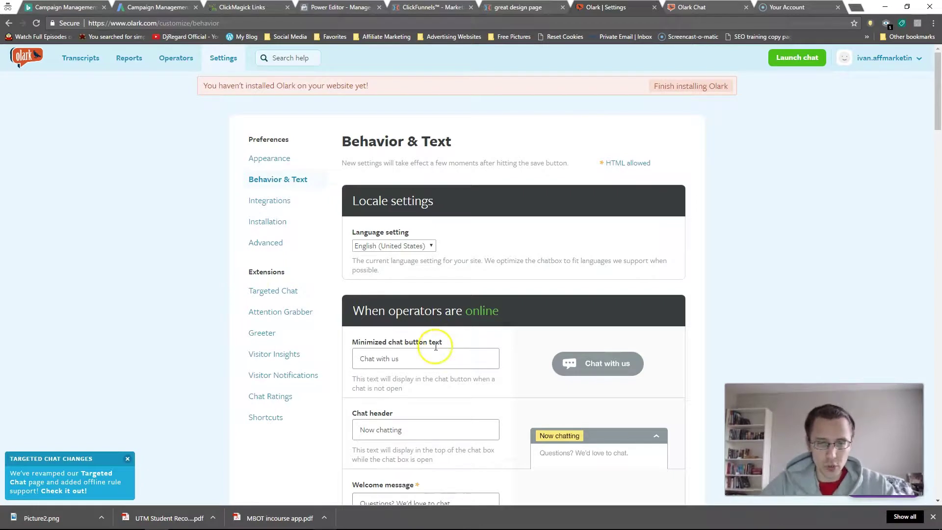
{"action": "left_click_drag", "start_coordinate": [404, 358], "coordinate": [349, 358]}
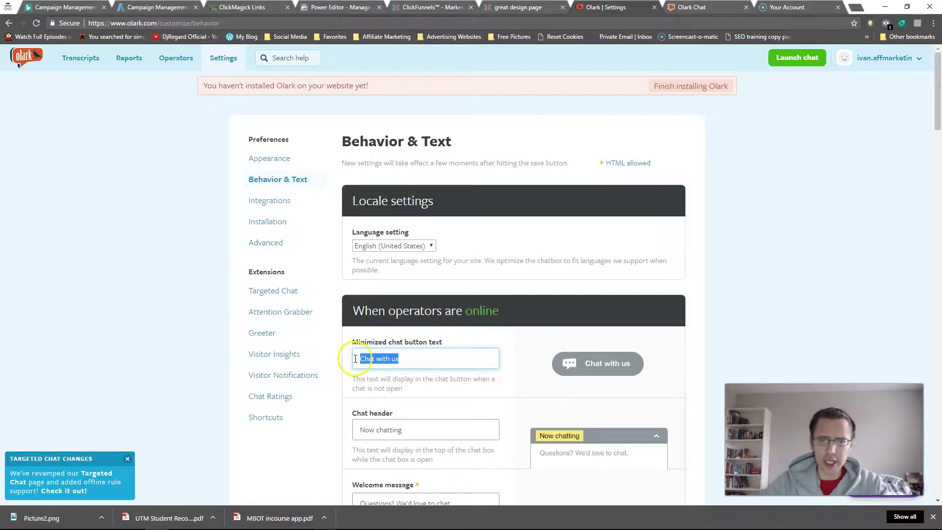
{"action": "left_click", "coordinate": [530, 8]}
{"action": "left_click", "coordinate": [605, 7]}
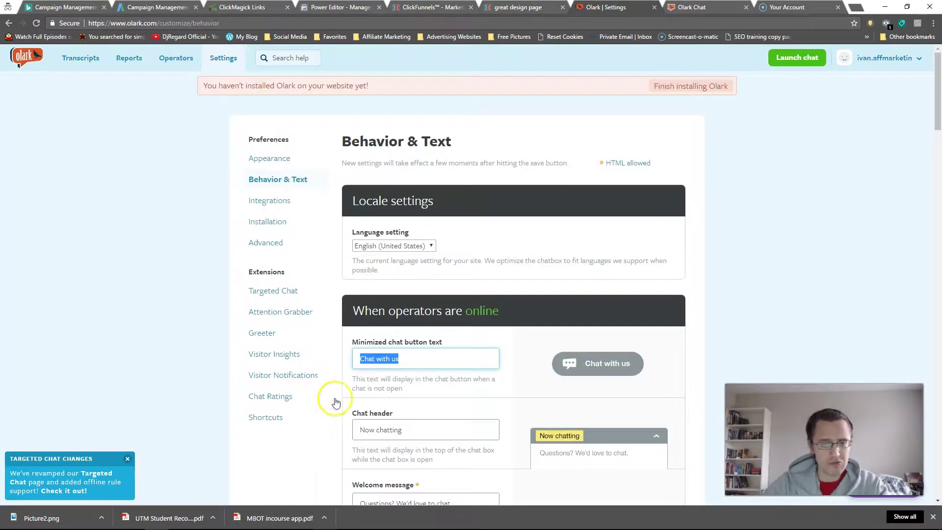
{"action": "type", "text": "Have Questions? call now!"}
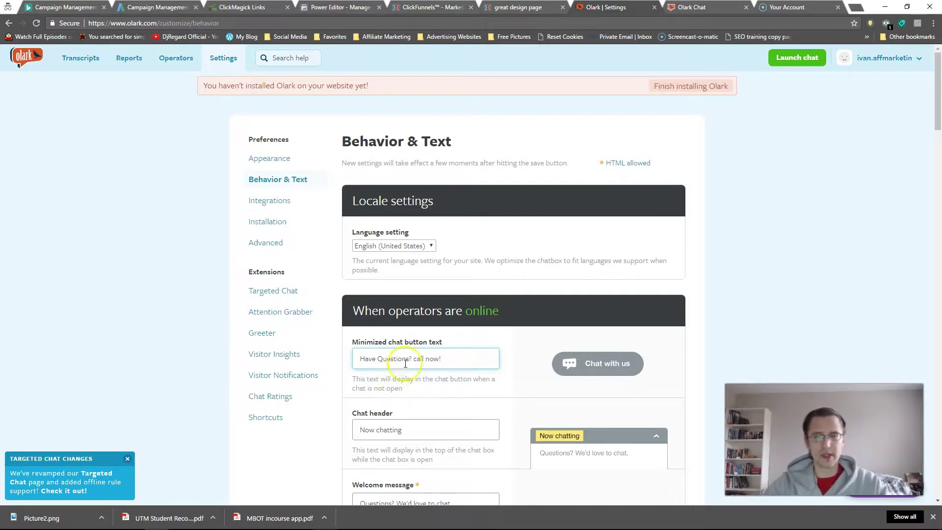
{"action": "double_click", "coordinate": [419, 359]}
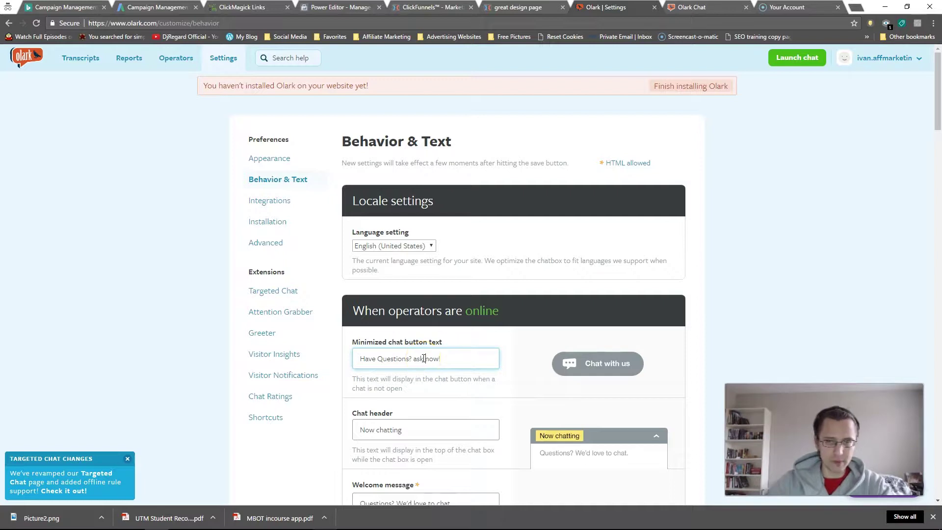
Step: Expand the chat widget on the landing page to see where the chat header text appears, and return to the Olark settings
{"action": "scroll", "coordinate": [500, 354], "scroll_direction": "down", "scroll_amount": 3}
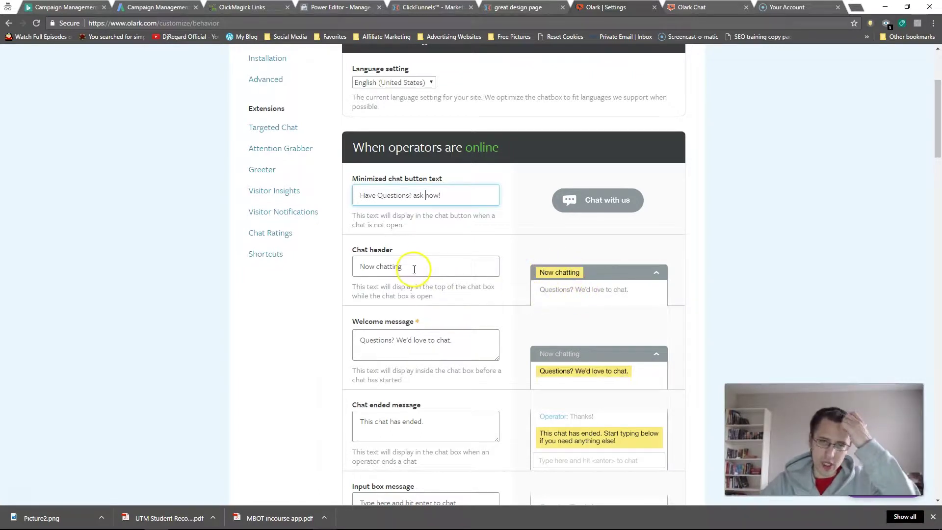
{"action": "left_click", "coordinate": [532, 7]}
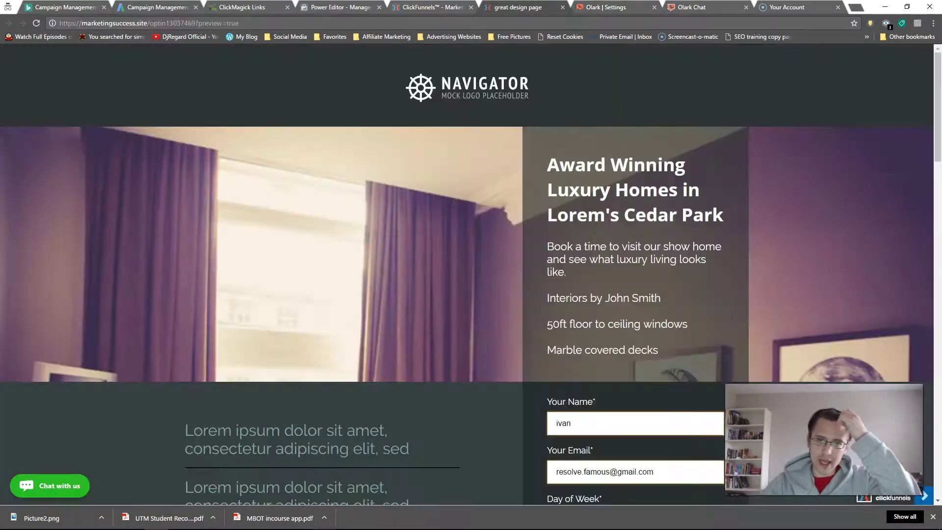
{"action": "left_click", "coordinate": [76, 484]}
{"action": "left_click_drag", "start_coordinate": [67, 293], "coordinate": [20, 295]}
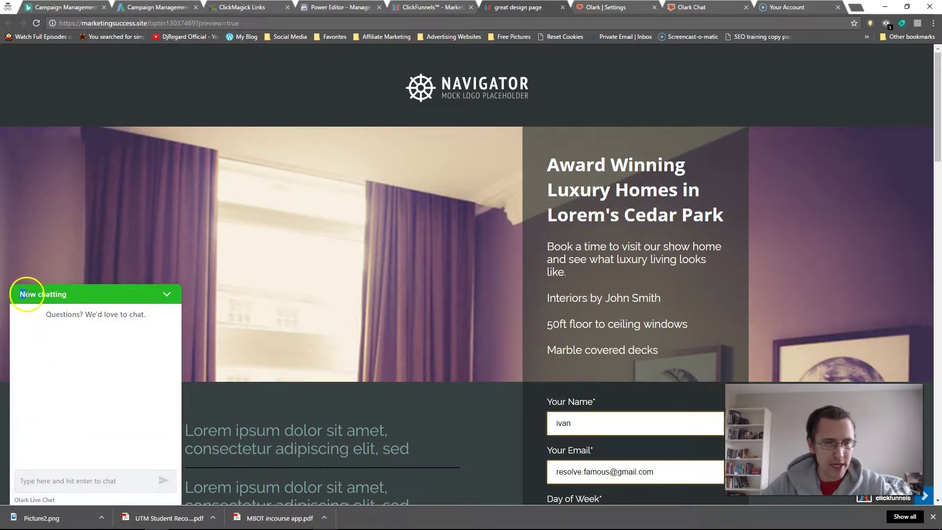
{"action": "left_click", "coordinate": [601, 7]}
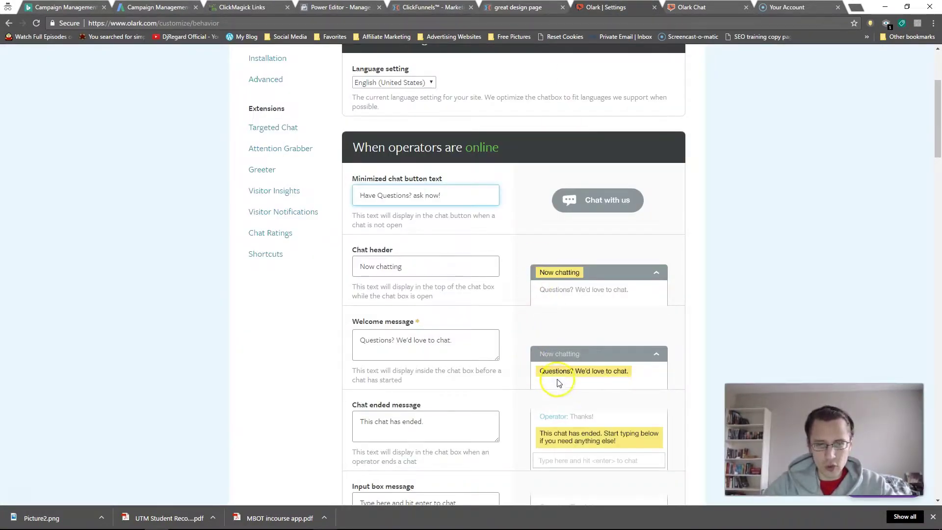
Step: Locate the welcome message in the landing page's chat widget and change it to "Don't be shy!" in the online settings
{"action": "left_click", "coordinate": [424, 339]}
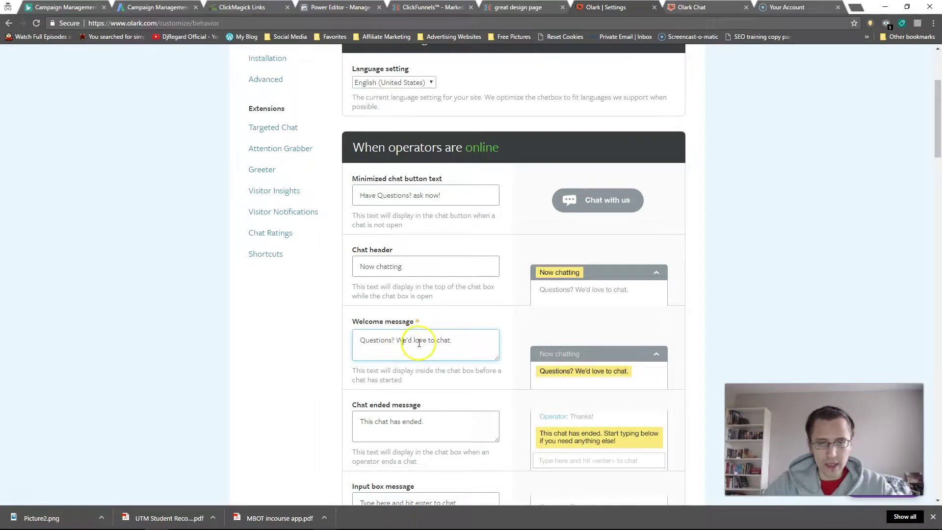
{"action": "triple_click", "coordinate": [419, 341]}
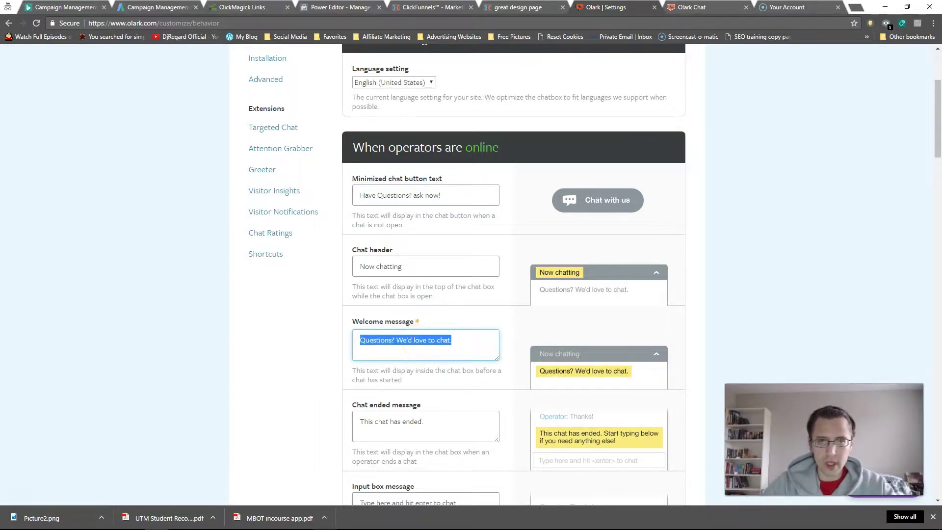
{"action": "left_click", "coordinate": [517, 7]}
{"action": "left_click_drag", "start_coordinate": [39, 314], "coordinate": [146, 317]}
{"action": "left_click", "coordinate": [113, 318]}
{"action": "left_click", "coordinate": [614, 7]}
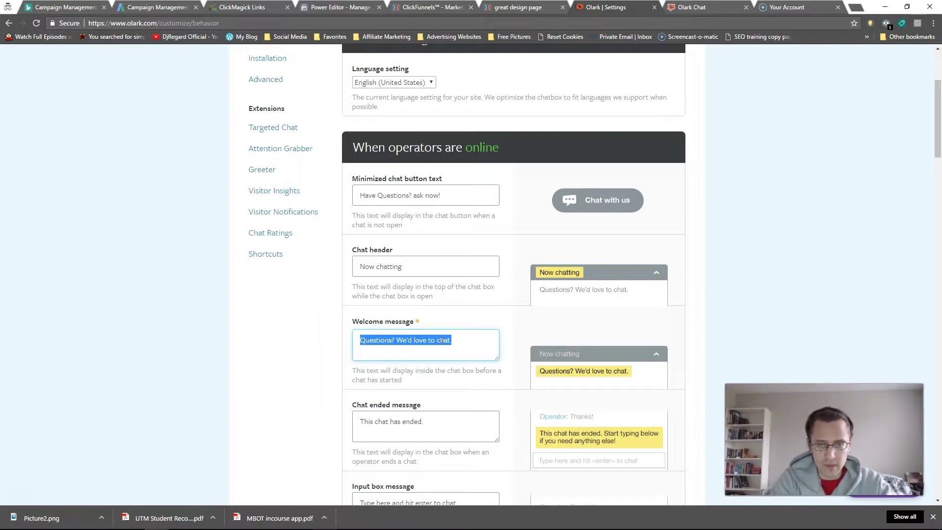
{"action": "type", "text": "A"}
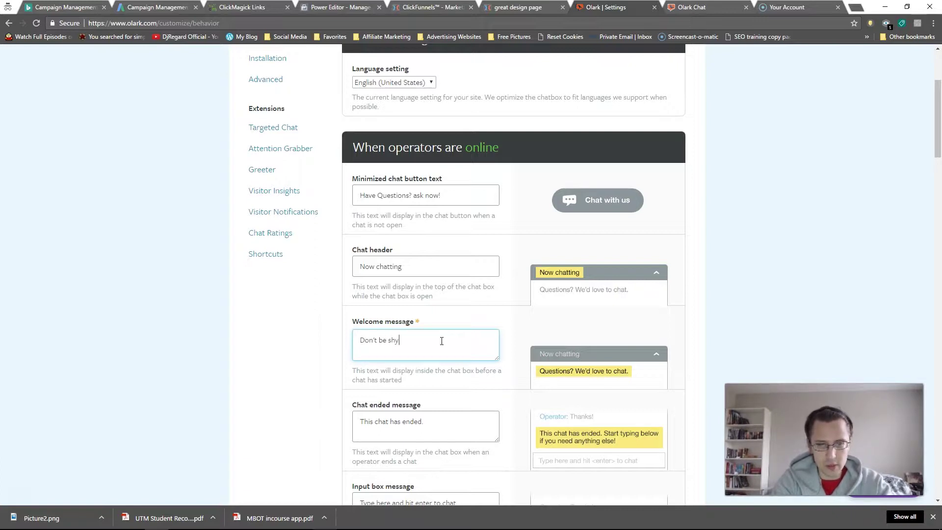
Step: Set the chat header to "Now talking!" and the chat ended message to "This chat has ended :("
{"action": "left_click", "coordinate": [390, 266]}
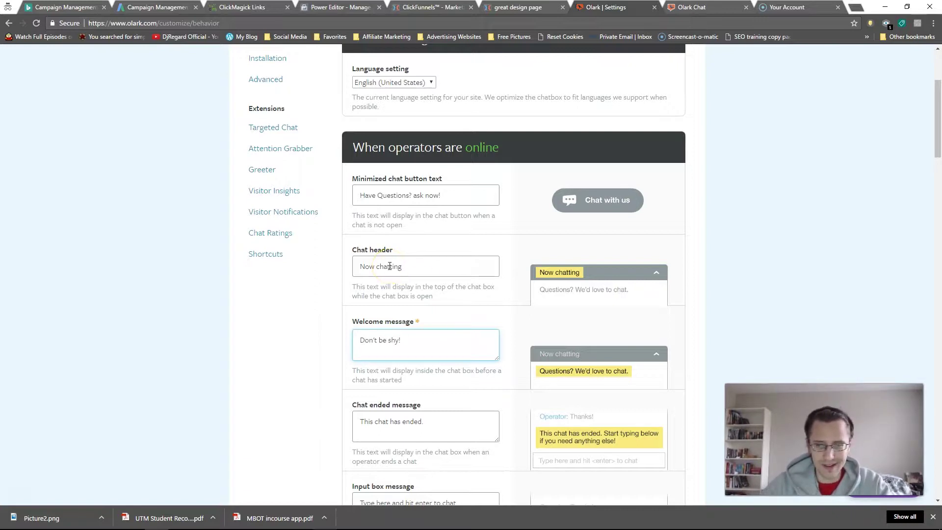
{"action": "double_click", "coordinate": [390, 266]}
{"action": "type", "text": "talking!"}
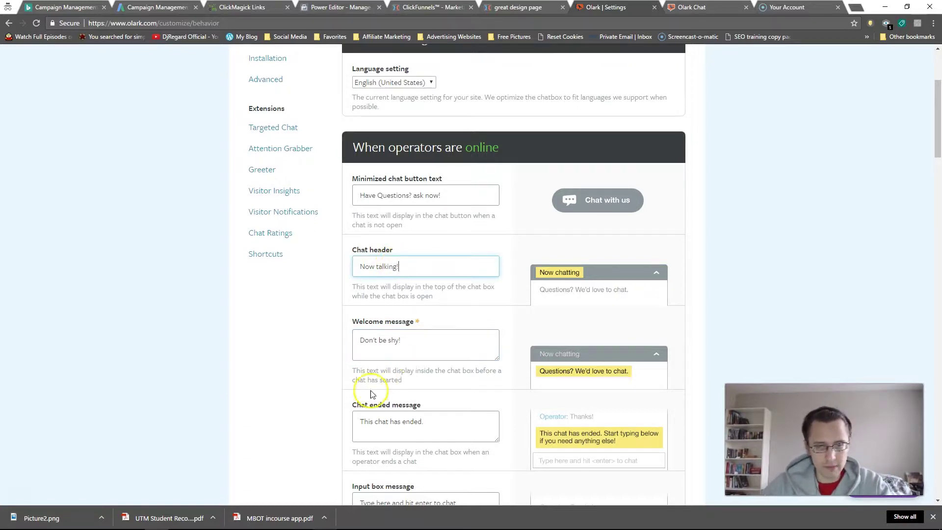
{"action": "scroll", "coordinate": [358, 347], "scroll_direction": "down", "scroll_amount": 3}
{"action": "left_click", "coordinate": [420, 257]}
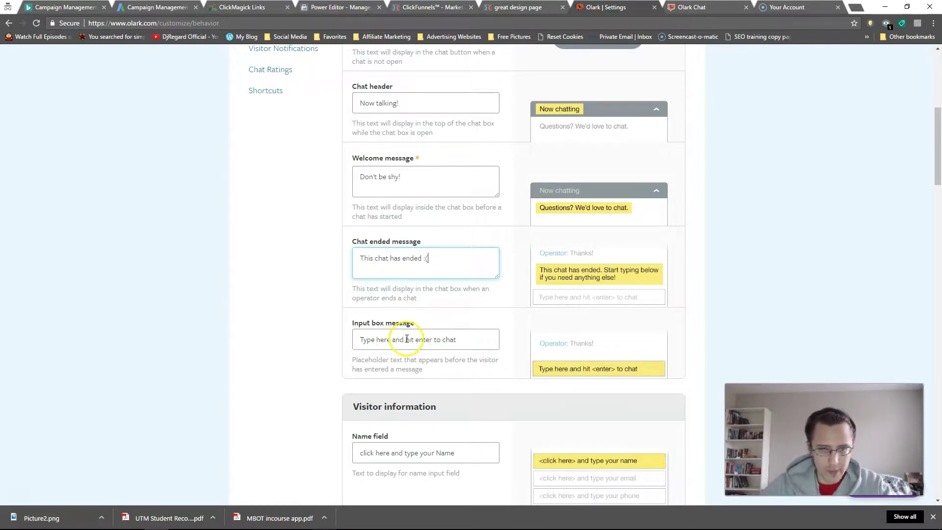
Step: Compare the input box message with the landing page widget, and review the visitor information, pre-chat survey and offline settings
{"action": "double_click", "coordinate": [384, 340]}
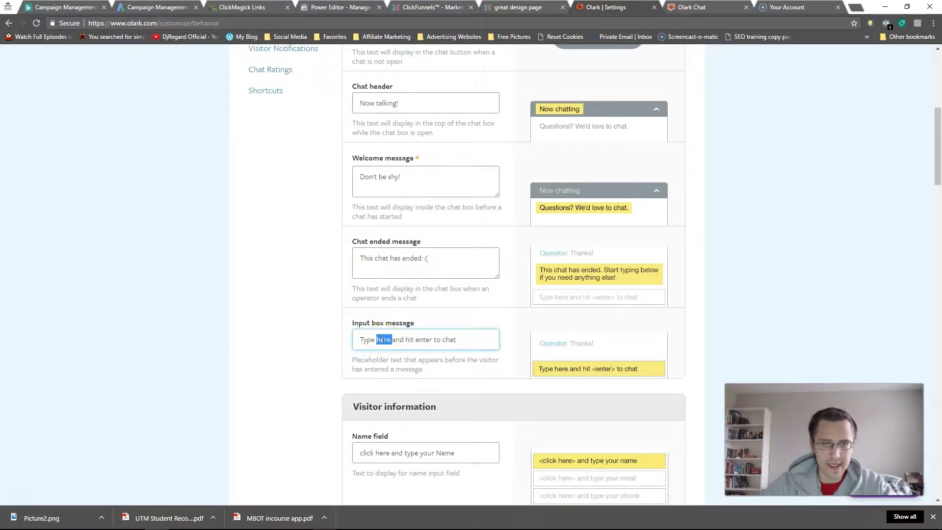
{"action": "left_click", "coordinate": [508, 7]}
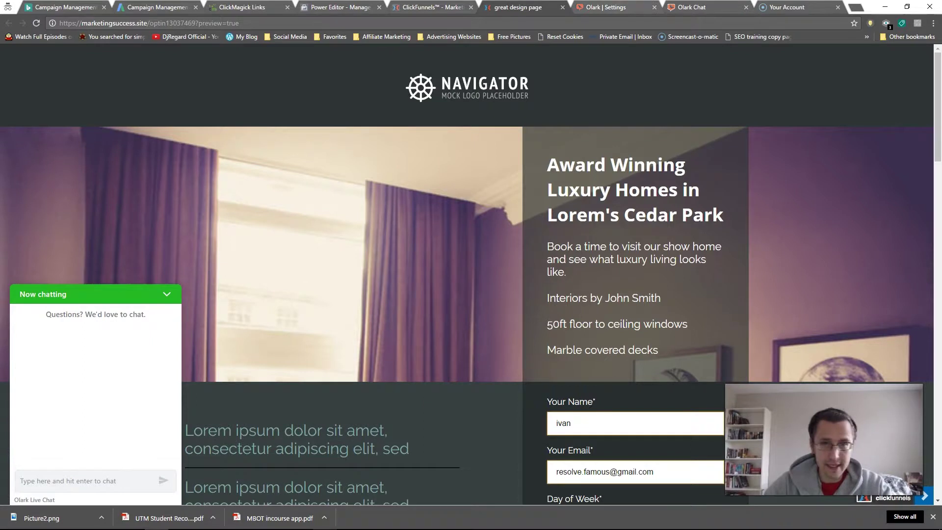
{"action": "left_click", "coordinate": [582, 10]}
{"action": "scroll", "coordinate": [443, 358], "scroll_direction": "down", "scroll_amount": 3}
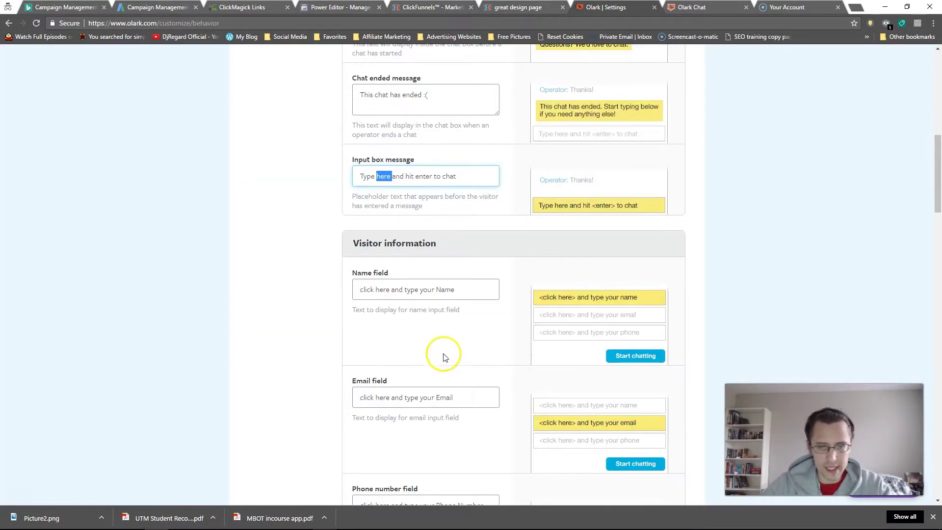
{"action": "triple_click", "coordinate": [390, 294]}
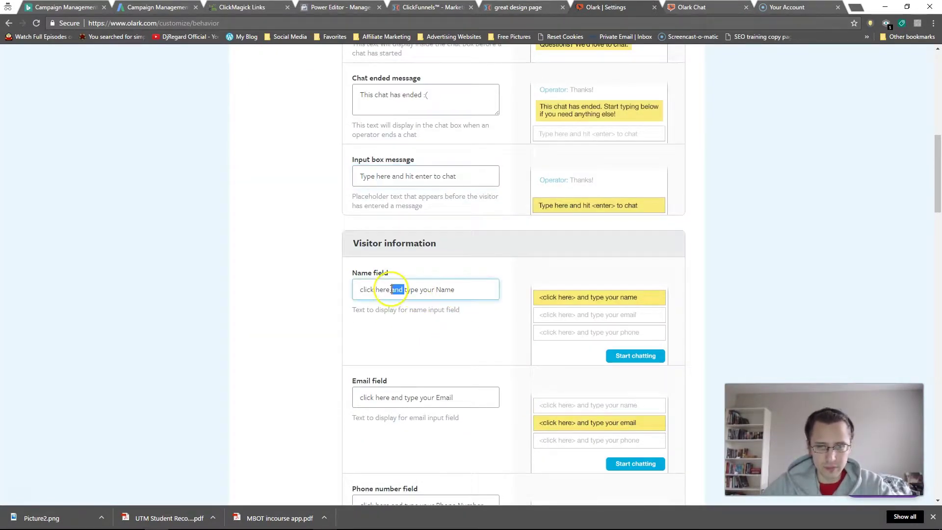
{"action": "left_click", "coordinate": [451, 288]}
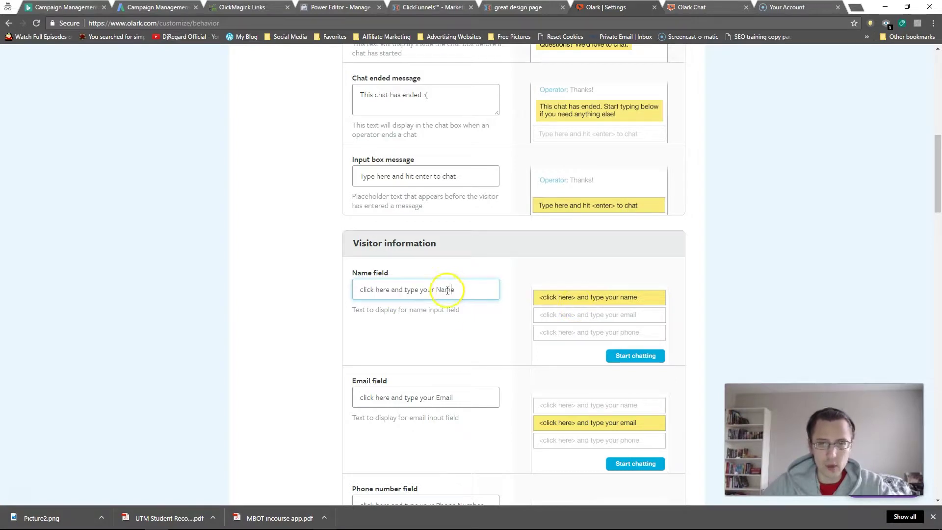
{"action": "scroll", "coordinate": [443, 319], "scroll_direction": "down", "scroll_amount": 13}
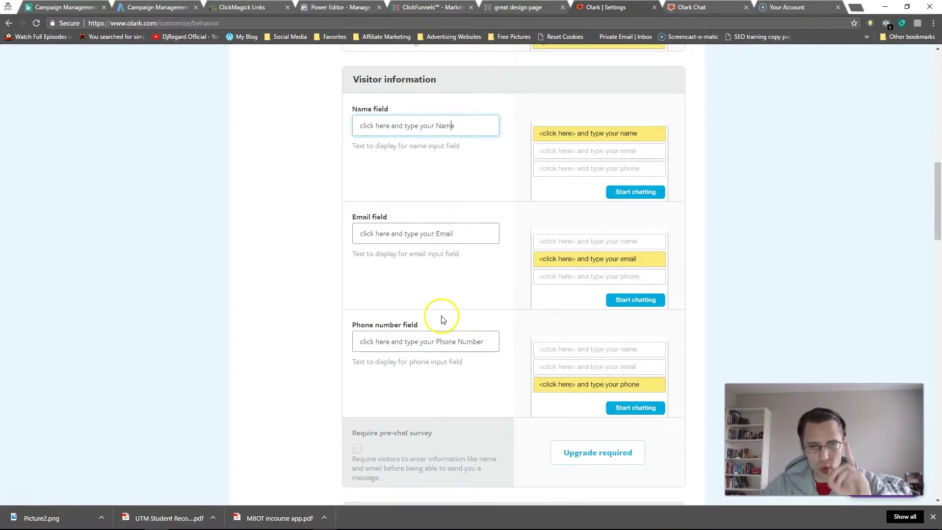
{"action": "scroll", "coordinate": [438, 327], "scroll_direction": "down", "scroll_amount": 4}
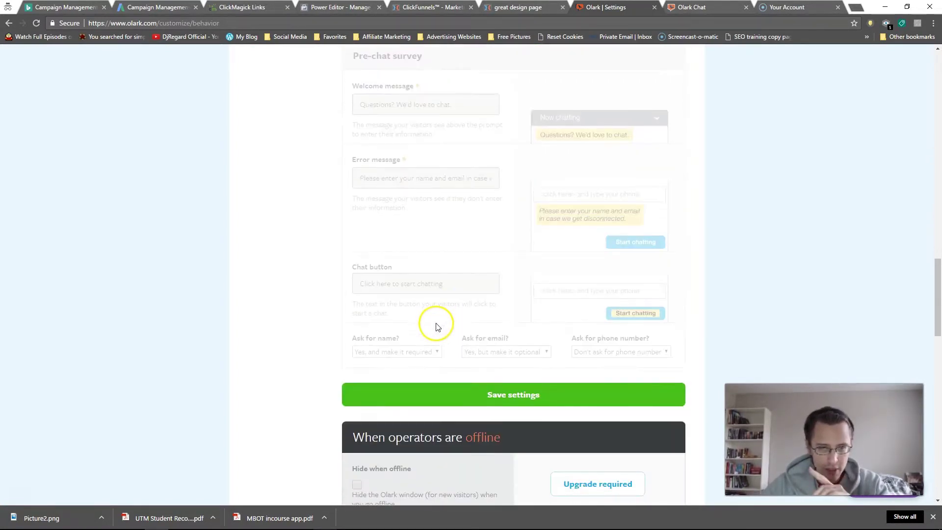
{"action": "scroll", "coordinate": [332, 320], "scroll_direction": "down", "scroll_amount": 3}
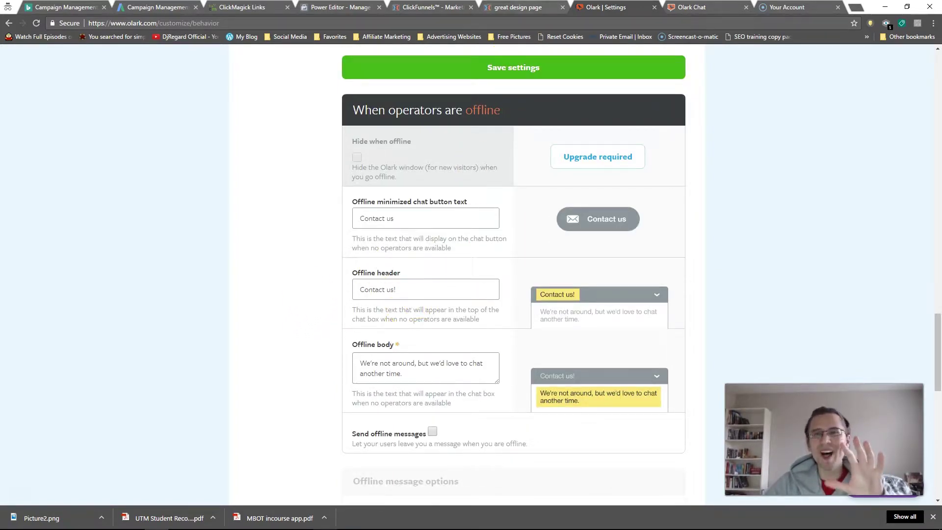
Step: Check the chat widget on the landing page, minimize it, and return to the offline operator settings
{"action": "left_click", "coordinate": [708, 7]}
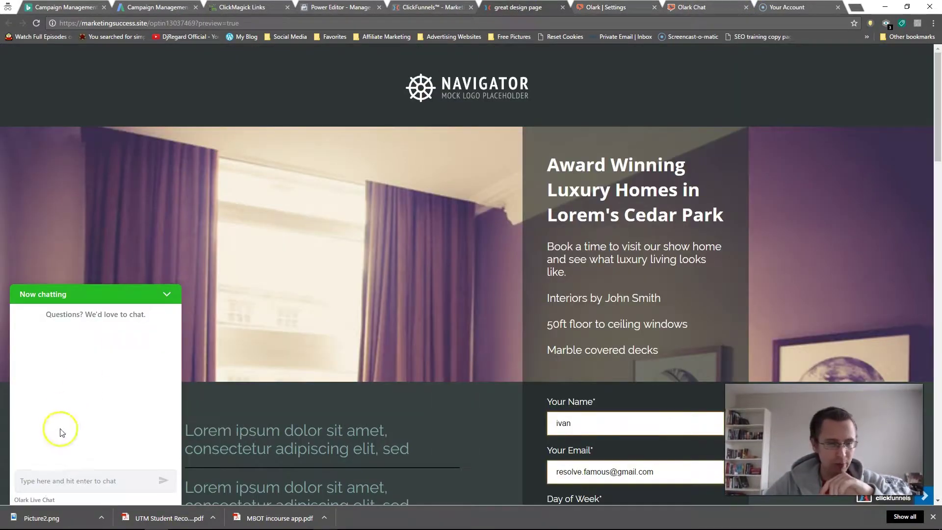
{"action": "left_click", "coordinate": [165, 293]}
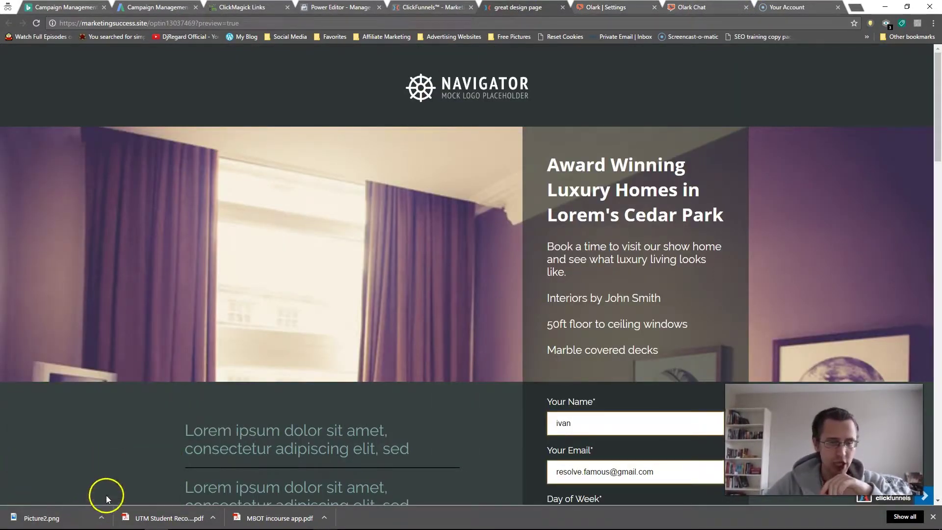
{"action": "left_click", "coordinate": [619, 7]}
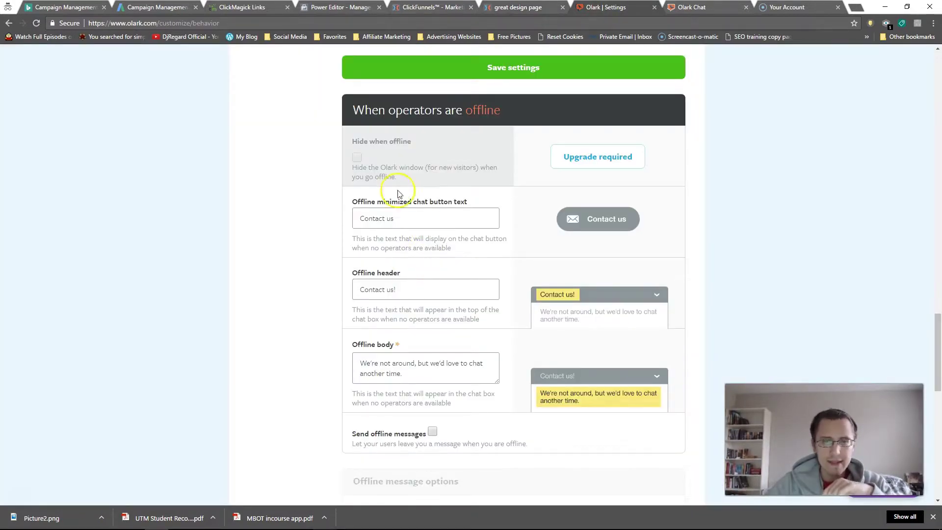
Step: Set the offline minimized chat button text to "Email us anytime!" and the offline header to "Sorry we are unavailable"
{"action": "left_click_drag", "start_coordinate": [396, 218], "coordinate": [349, 220]}
{"action": "type", "text": "Email us anytime!"}
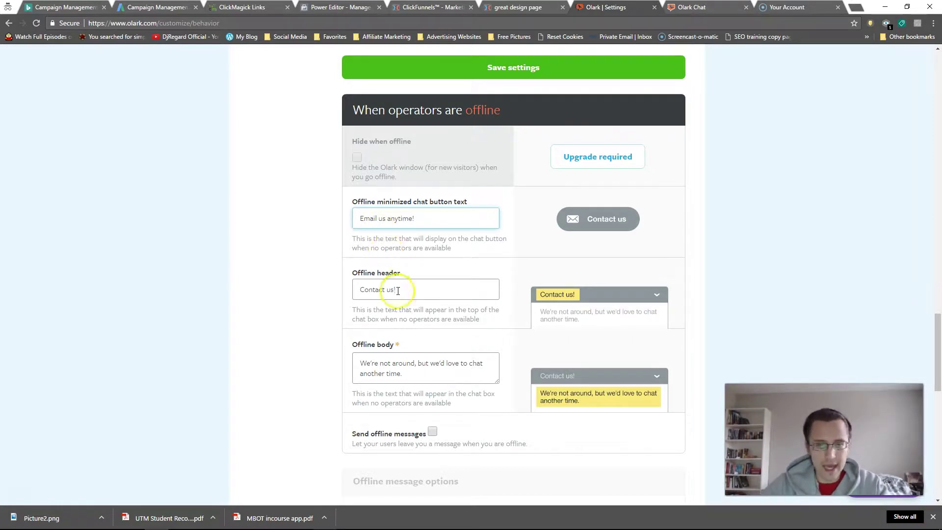
{"action": "left_click_drag", "start_coordinate": [410, 288], "coordinate": [357, 289]}
{"action": "key", "text": "BackSpace"}
{"action": "type", "text": "Sorry we are unavailable"}
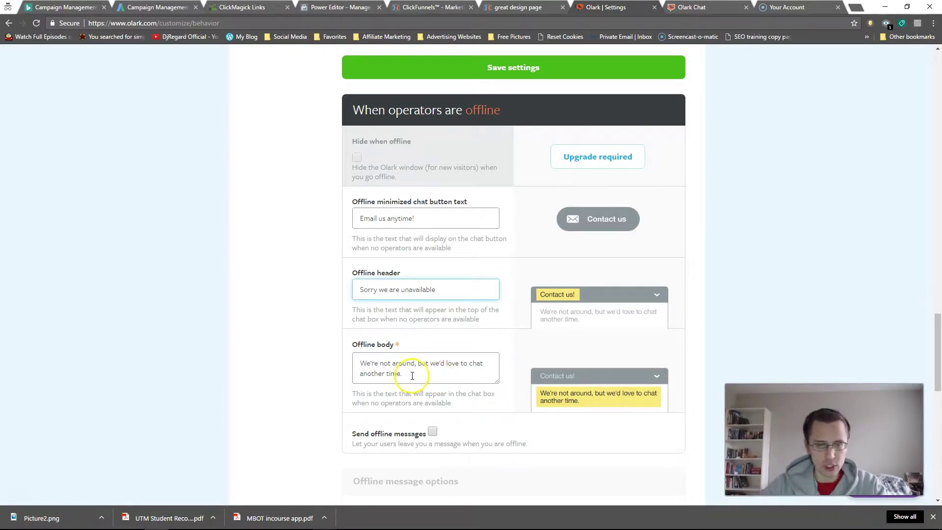
Step: Enable the Send offline messages option so visitors can leave messages while operators are offline
{"action": "scroll", "coordinate": [270, 381], "scroll_direction": "down", "scroll_amount": 2}
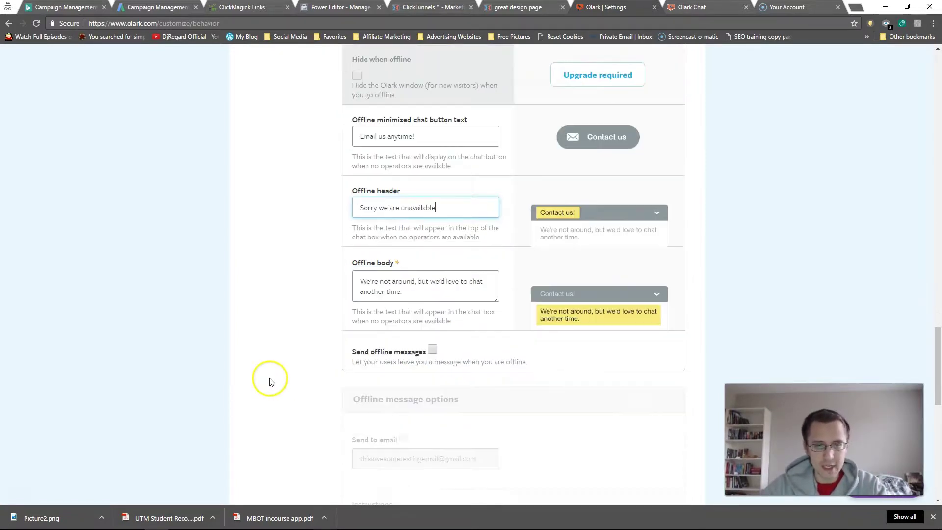
{"action": "left_click", "coordinate": [433, 350]}
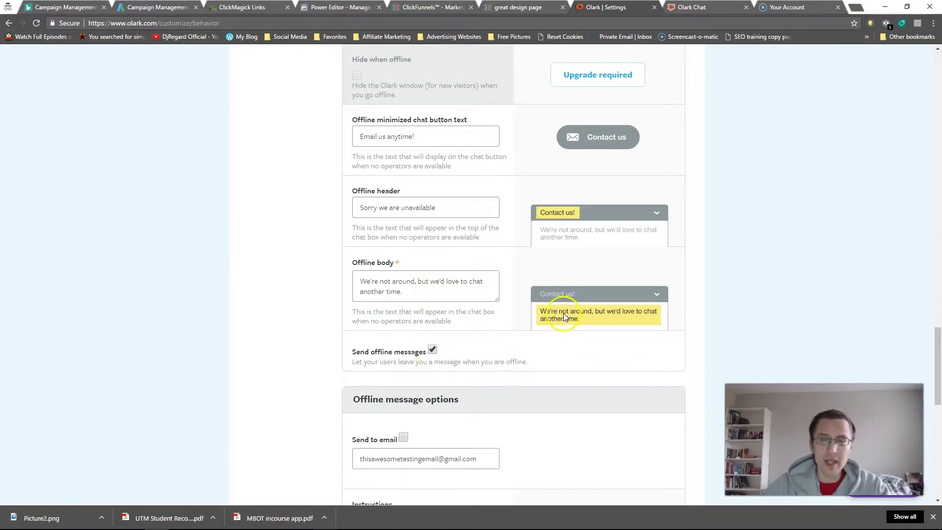
{"action": "left_click", "coordinate": [432, 349]}
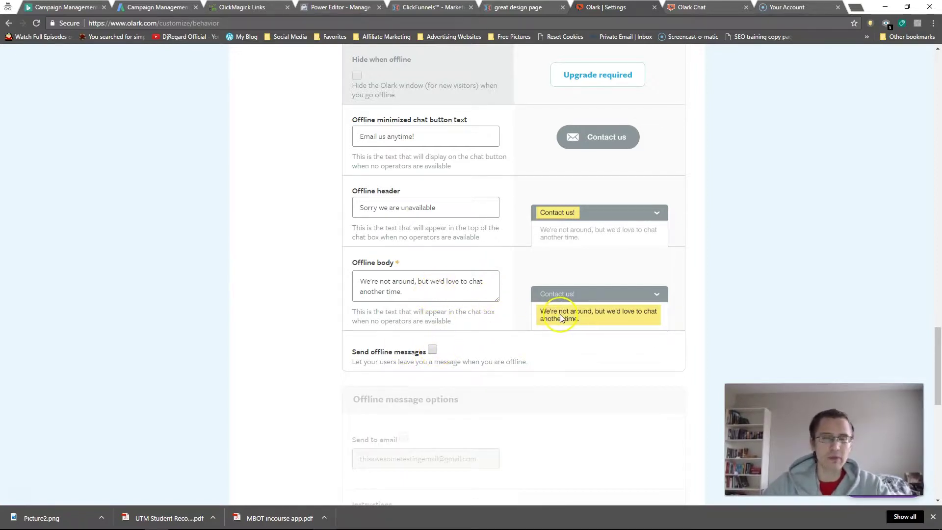
{"action": "left_click", "coordinate": [432, 351]}
Step: Review the offline message email address and set the offline message Button Text to "Email"
{"action": "scroll", "coordinate": [309, 377], "scroll_direction": "down", "scroll_amount": 3}
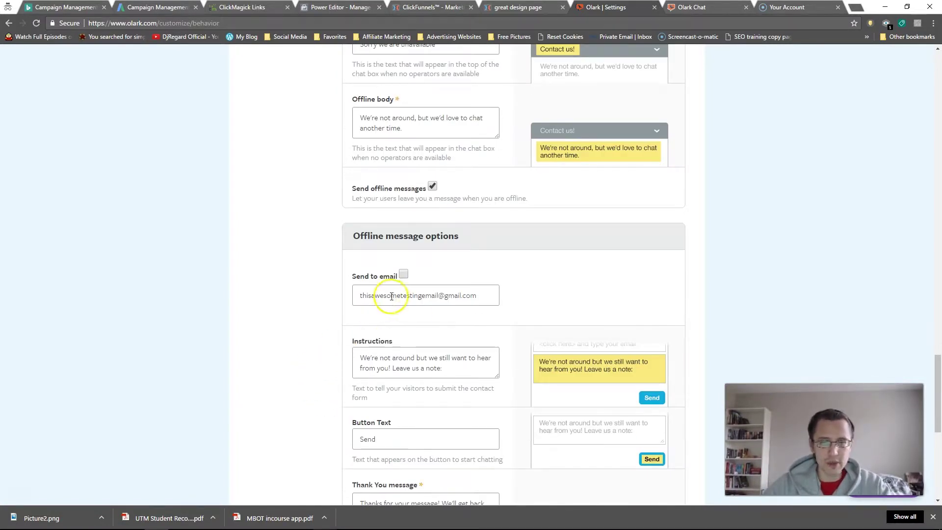
{"action": "left_click_drag", "start_coordinate": [361, 295], "coordinate": [490, 295]}
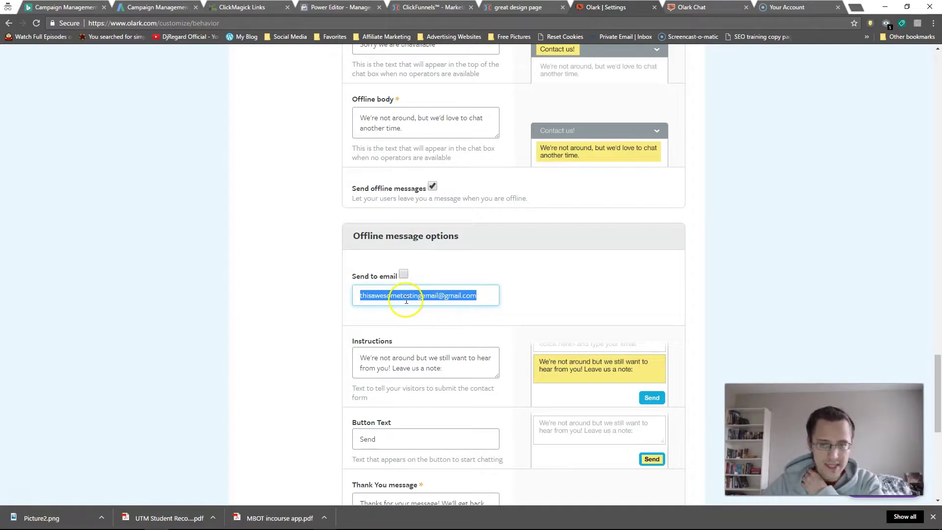
{"action": "scroll", "coordinate": [311, 352], "scroll_direction": "down", "scroll_amount": 1}
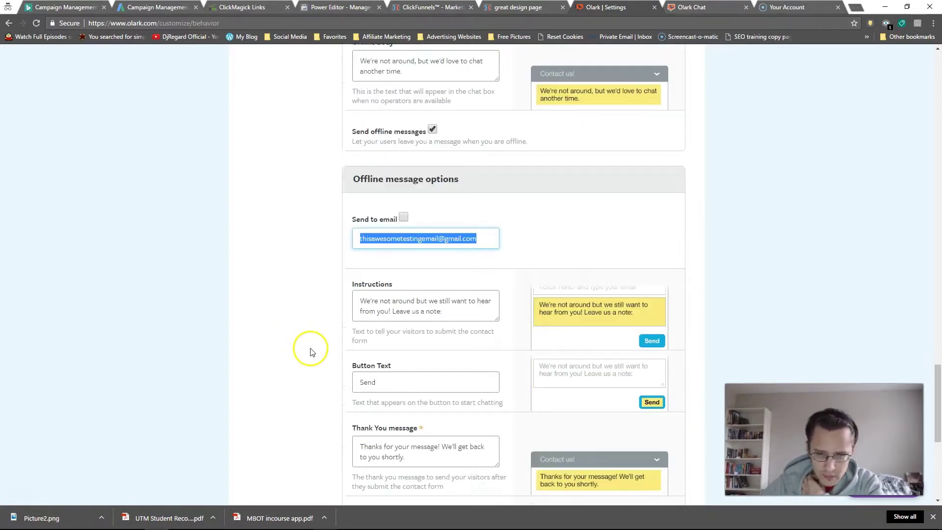
{"action": "scroll", "coordinate": [310, 352], "scroll_direction": "down", "scroll_amount": 1}
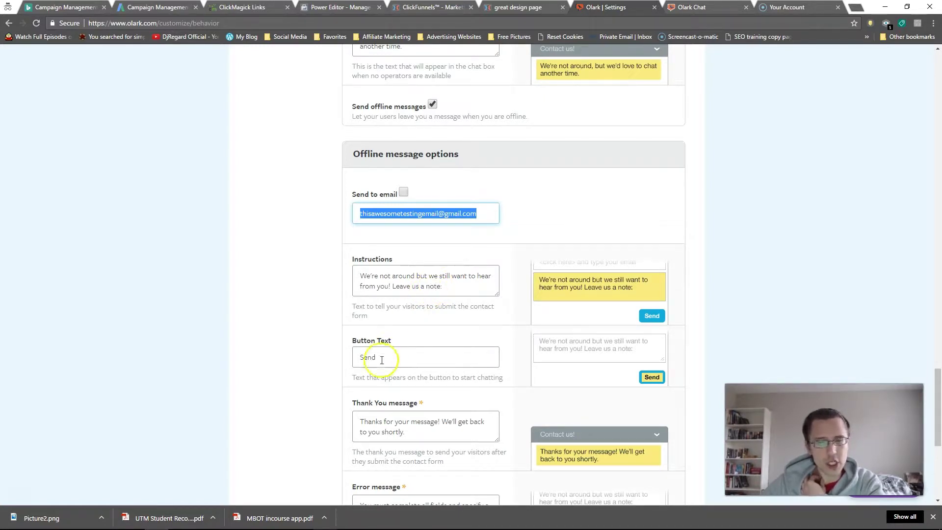
{"action": "double_click", "coordinate": [362, 358]}
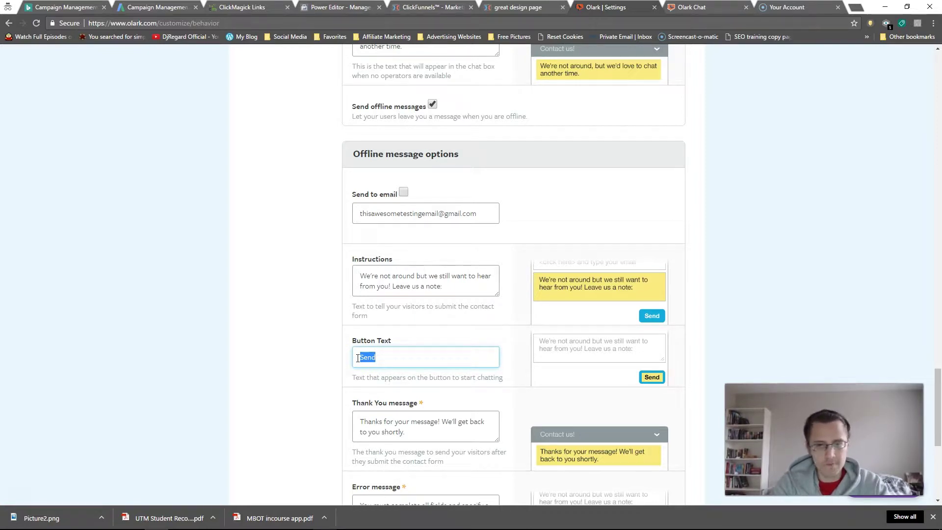
{"action": "type", "text": "Email"}
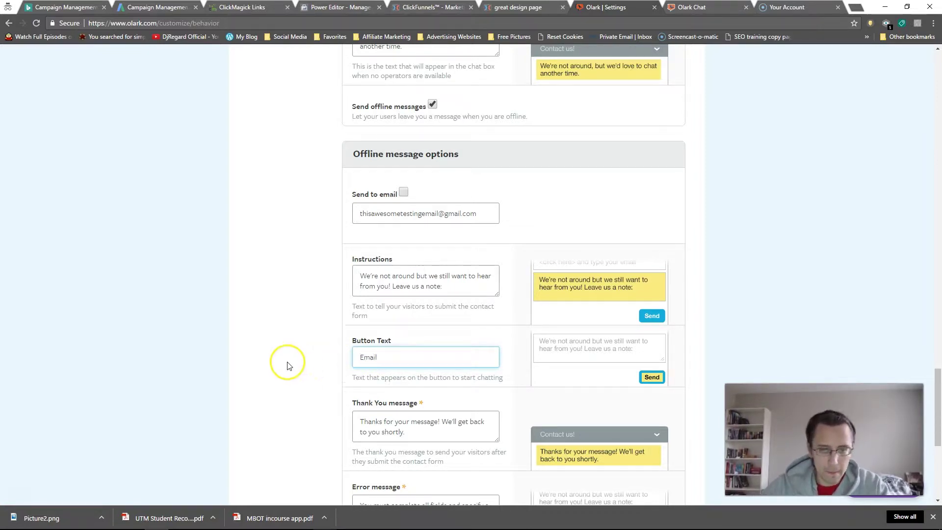
Step: Set Ask for phone number to "Yes, but make it optional" for offline messages and save the settings
{"action": "scroll", "coordinate": [288, 362], "scroll_direction": "down", "scroll_amount": 3}
{"action": "left_click_drag", "start_coordinate": [403, 269], "coordinate": [358, 255]}
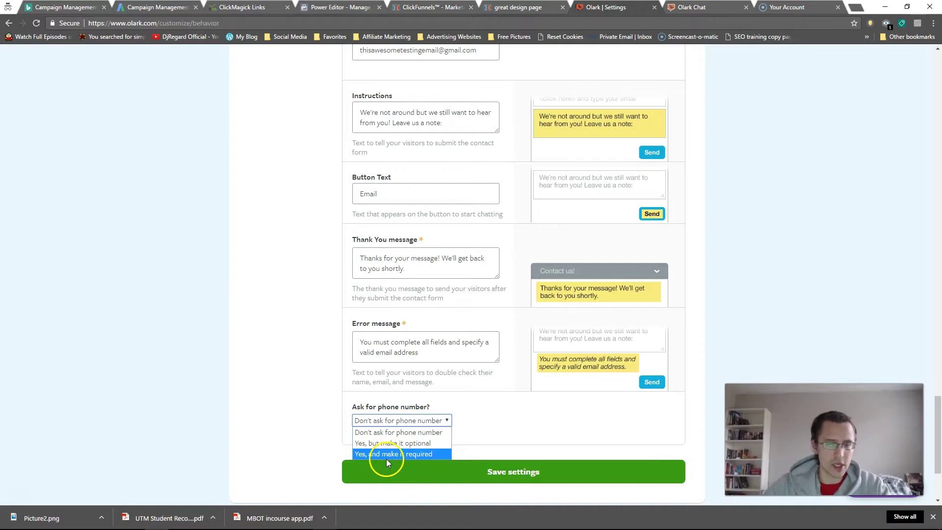
{"action": "left_click", "coordinate": [391, 443]}
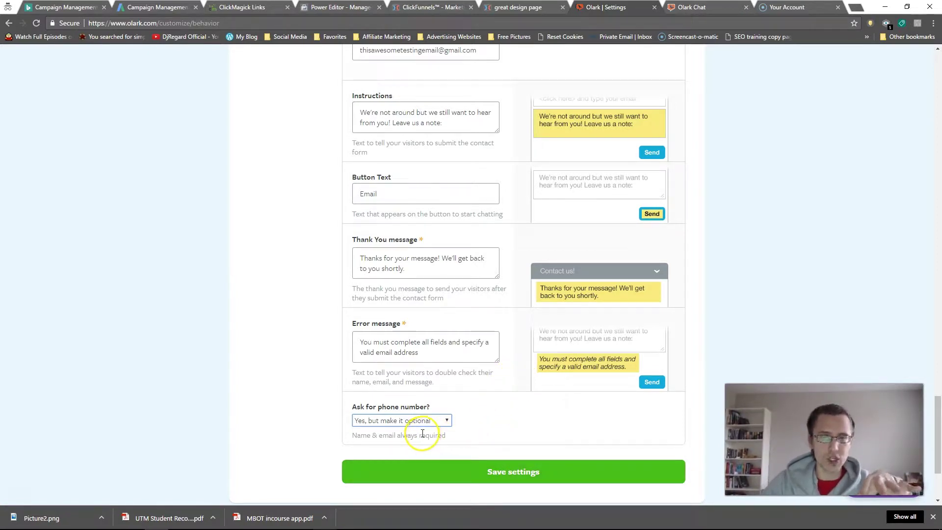
{"action": "left_click", "coordinate": [517, 477]}
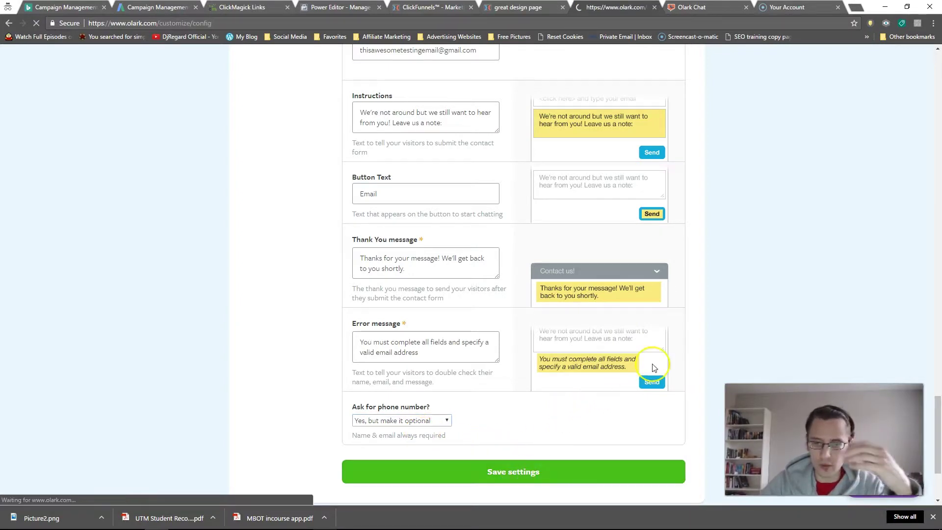
Step: Review the Name, Email and Phone number field texts in the Visitor information section
{"action": "scroll", "coordinate": [665, 340], "scroll_direction": "down", "scroll_amount": 15}
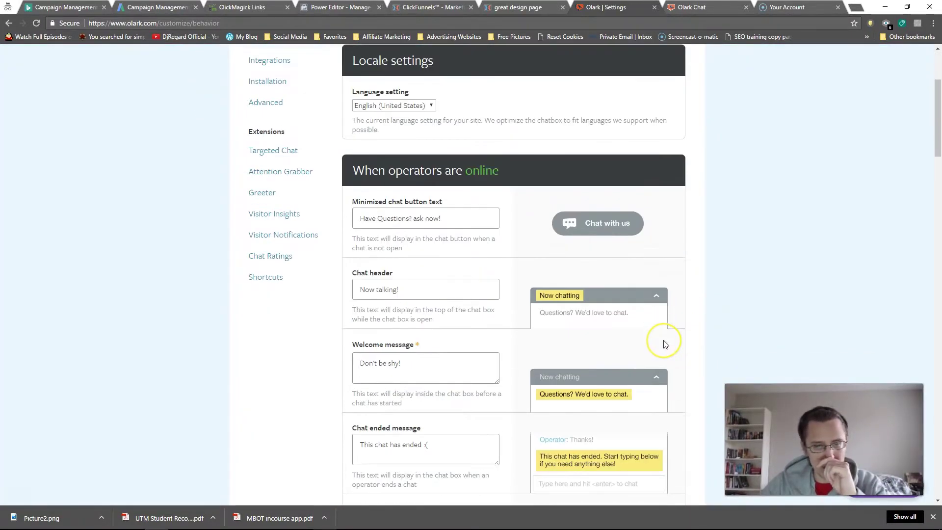
{"action": "scroll", "coordinate": [654, 334], "scroll_direction": "up", "scroll_amount": 3}
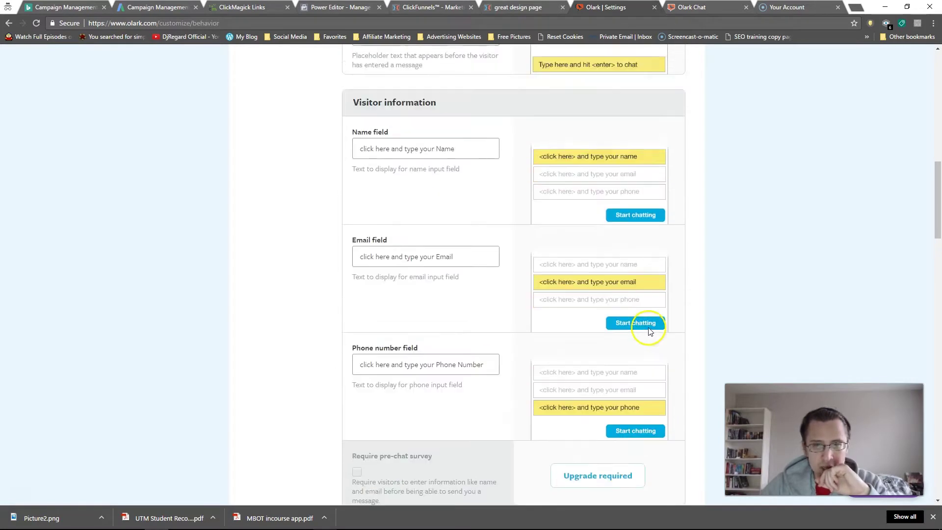
{"action": "triple_click", "coordinate": [401, 148]}
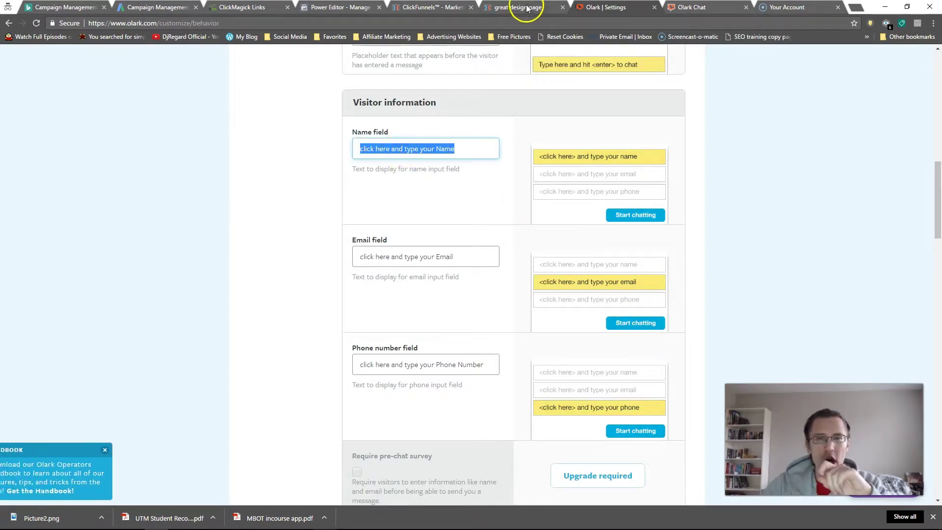
Step: Reload the landing page, open the chat widget to check whether it is online or offline, and minimize it
{"action": "left_click", "coordinate": [523, 8]}
{"action": "left_click", "coordinate": [41, 20]}
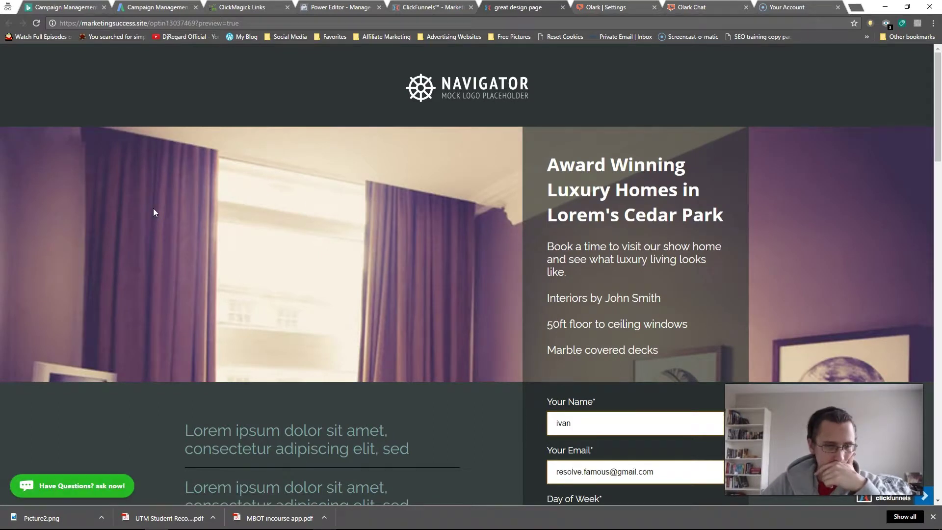
{"action": "left_click", "coordinate": [96, 483]}
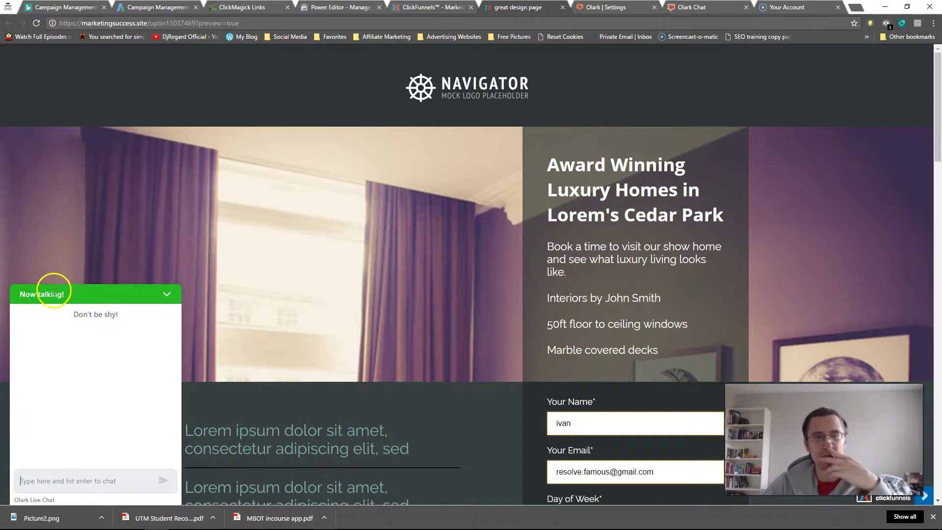
{"action": "left_click", "coordinate": [169, 301]}
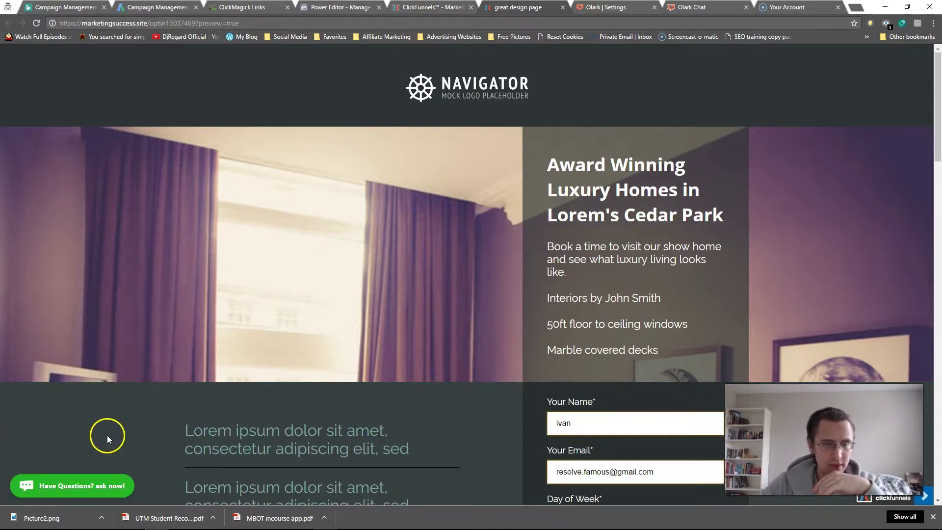
Step: Close the Olark Chat operator console to go offline and reload the landing page
{"action": "left_click", "coordinate": [745, 8]}
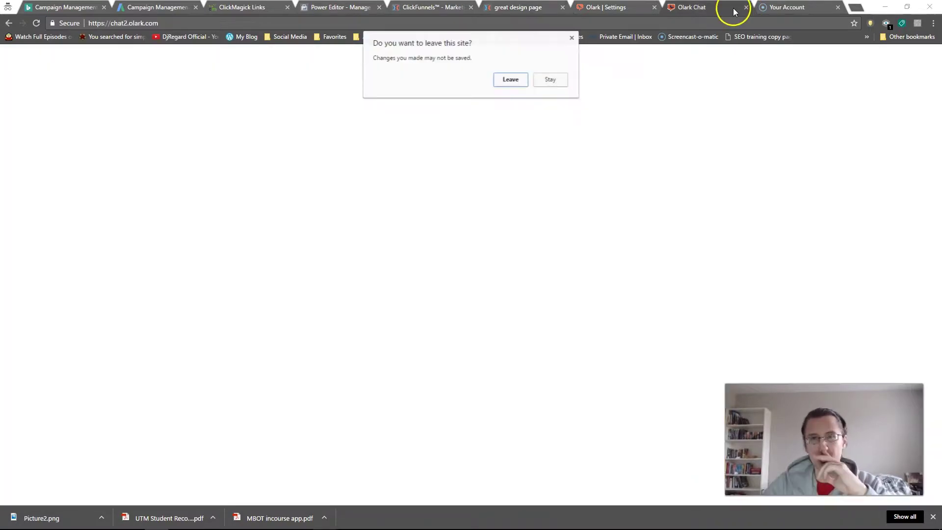
{"action": "left_click", "coordinate": [512, 81]}
{"action": "left_click", "coordinate": [524, 11]}
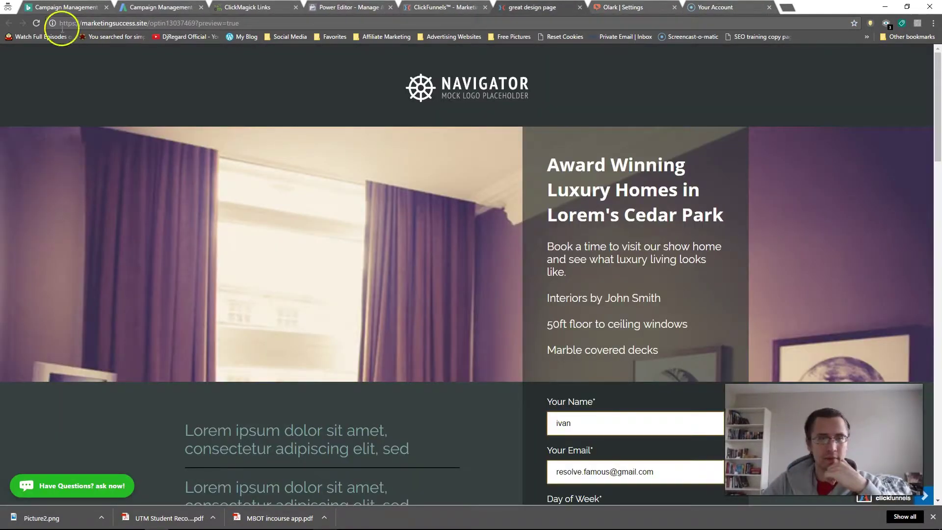
{"action": "left_click", "coordinate": [38, 23]}
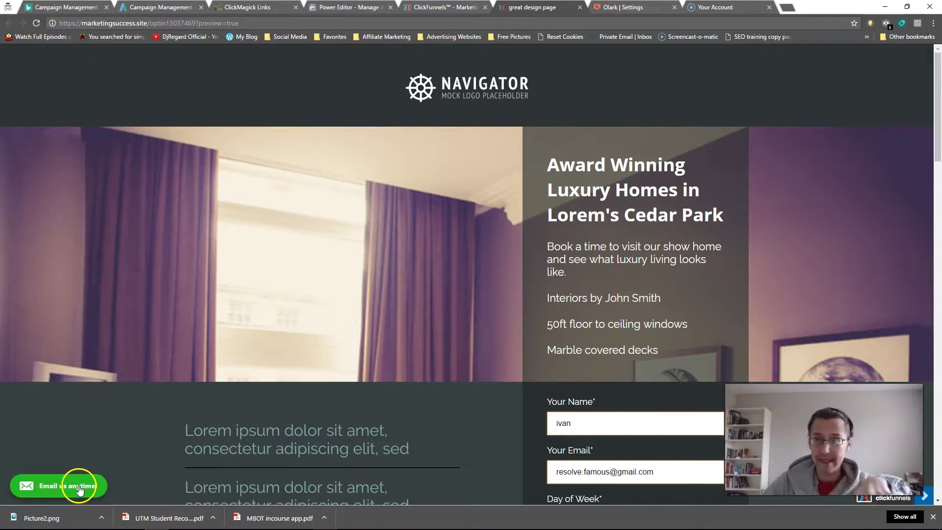
Step: Open the "Email us anytime!" widget and examine its name, email, phone number and note fields
{"action": "left_click", "coordinate": [80, 487]}
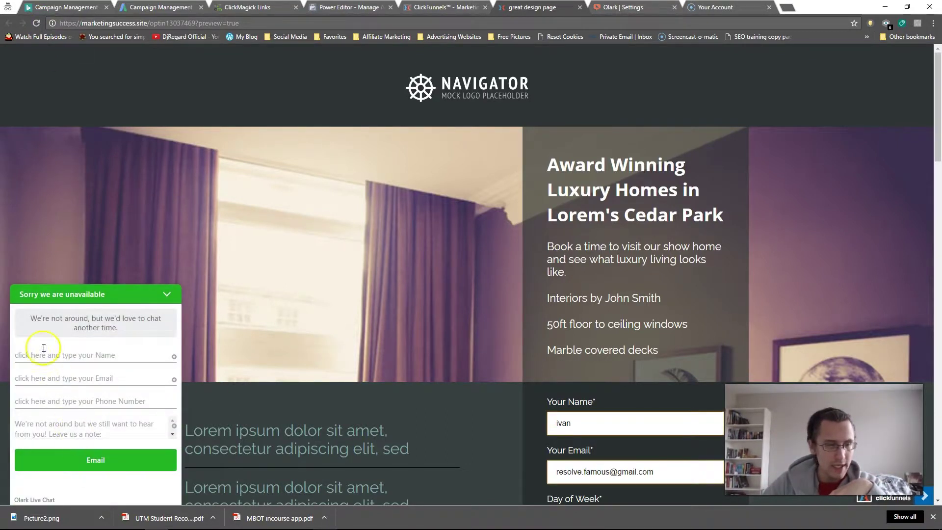
{"action": "left_click_drag", "start_coordinate": [16, 355], "coordinate": [122, 354]}
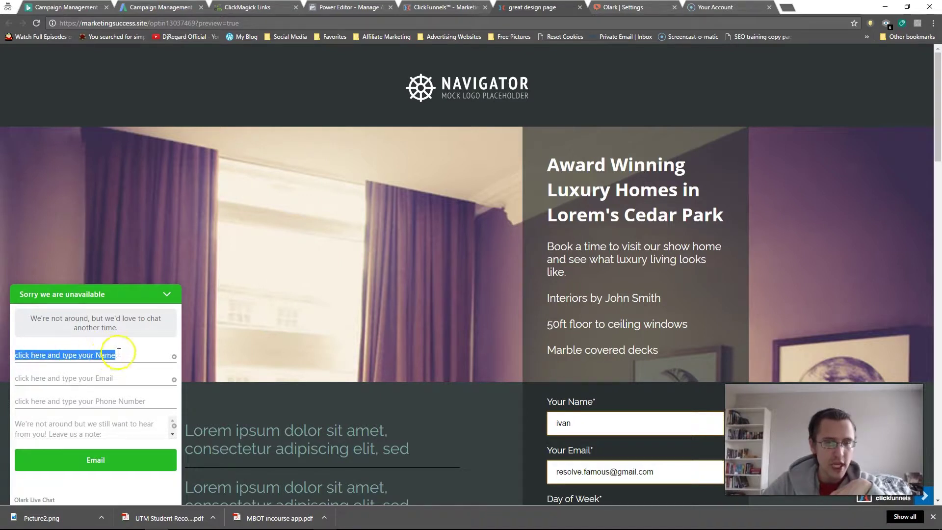
{"action": "left_click_drag", "start_coordinate": [27, 377], "coordinate": [118, 378]}
{"action": "left_click_drag", "start_coordinate": [31, 401], "coordinate": [147, 402]}
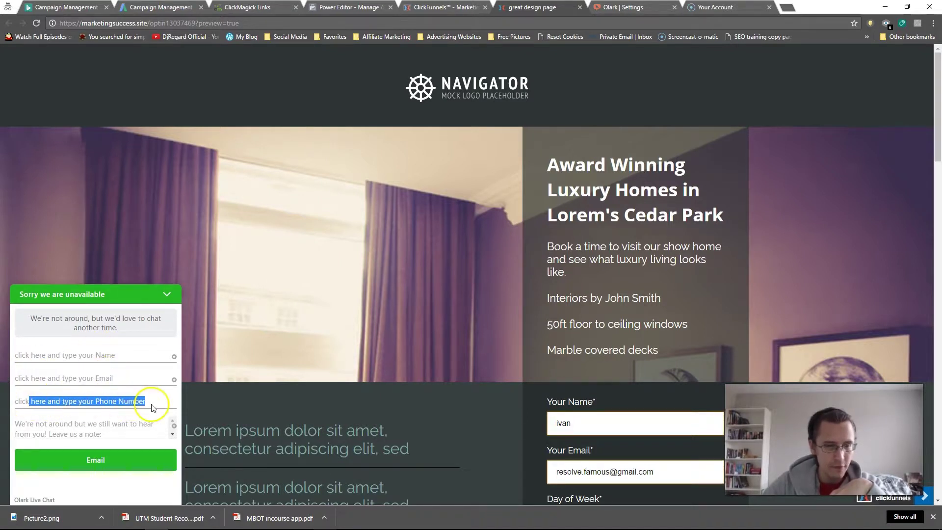
{"action": "left_click", "coordinate": [42, 424]}
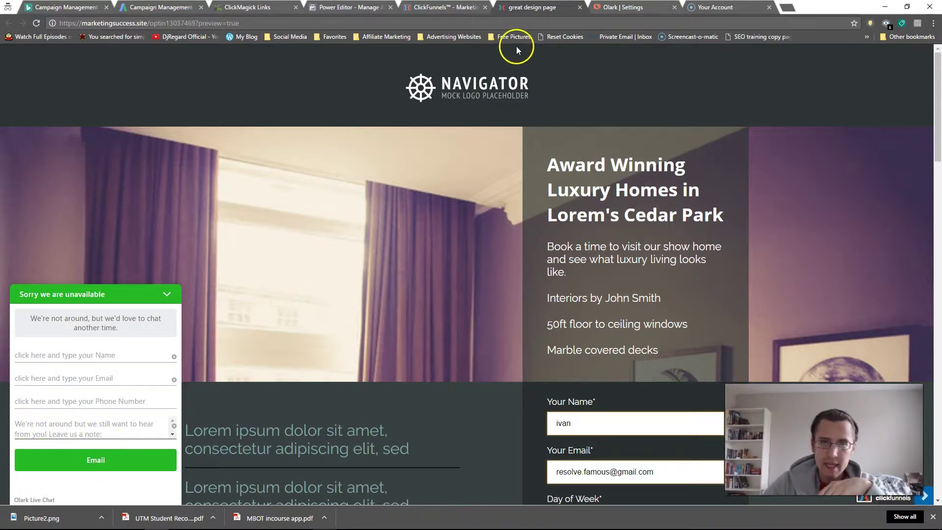
Step: Compare the Visitor information field texts in the Olark settings with the offline form on the landing page
{"action": "left_click", "coordinate": [622, 7]}
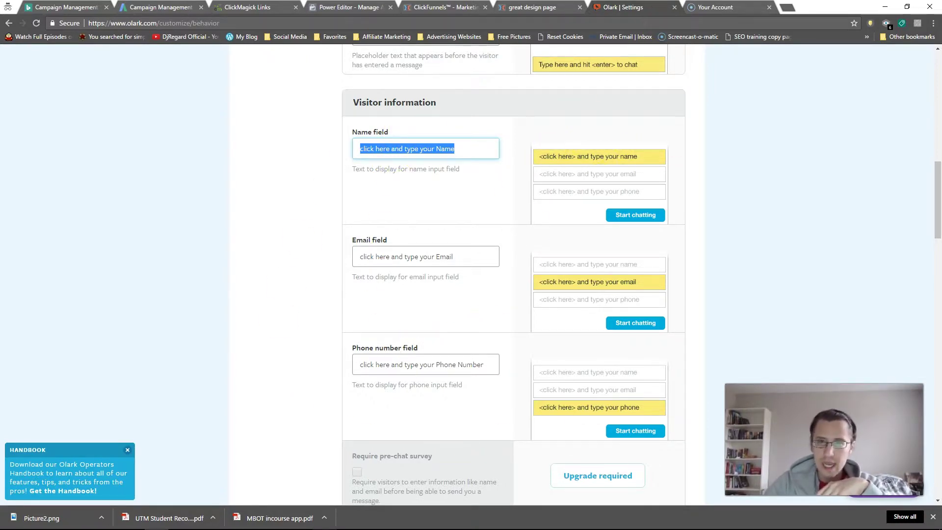
{"action": "left_click", "coordinate": [532, 8]}
{"action": "left_click", "coordinate": [631, 4]}
{"action": "left_click", "coordinate": [532, 7]}
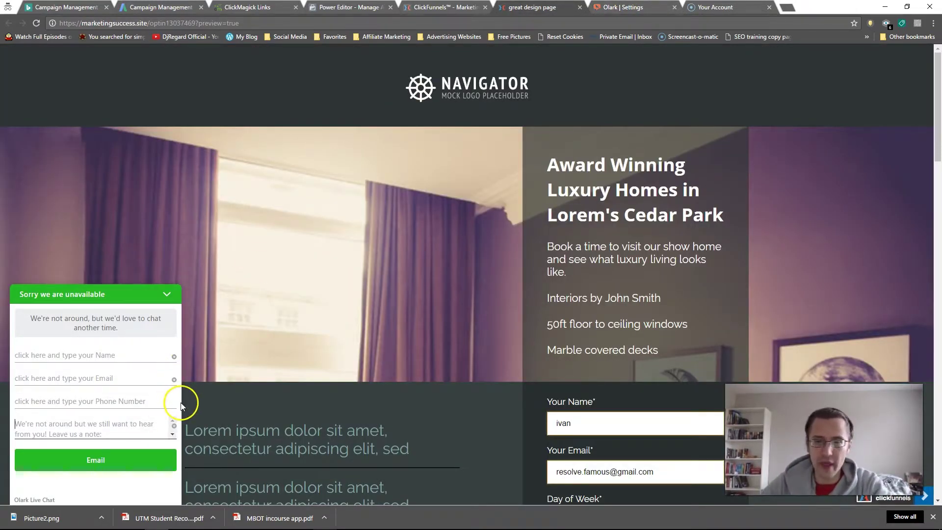
Step: Review the offline texts and offline message options in the Olark settings, and save the settings again
{"action": "left_click", "coordinate": [633, 5]}
{"action": "scroll", "coordinate": [520, 348], "scroll_direction": "down", "scroll_amount": 8}
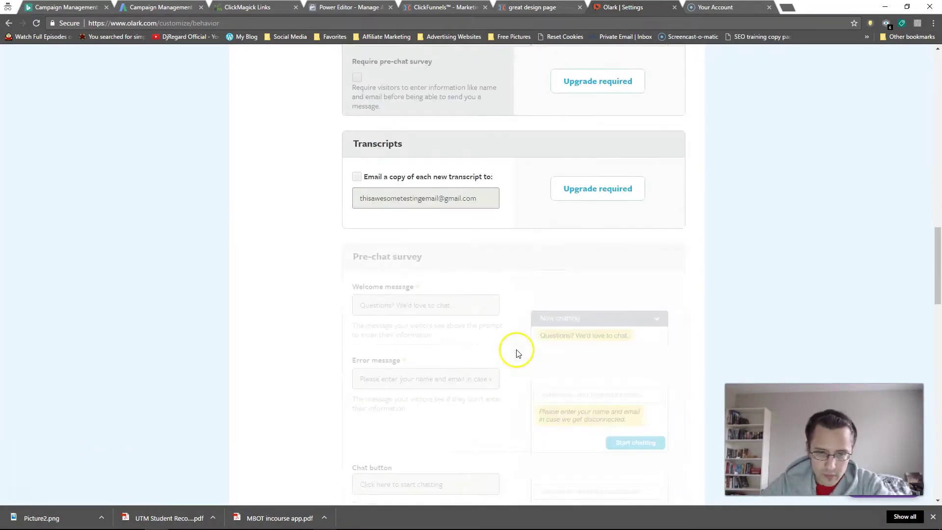
{"action": "scroll", "coordinate": [515, 351], "scroll_direction": "down", "scroll_amount": 15}
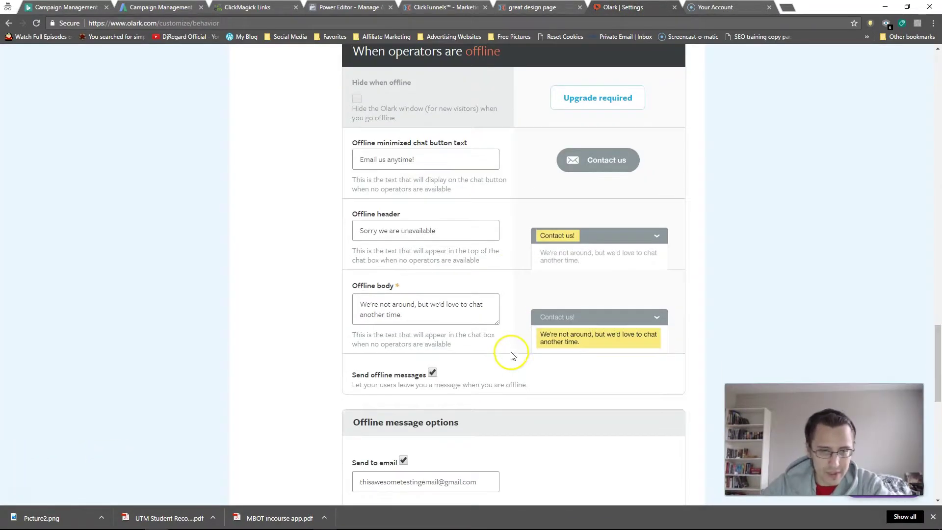
{"action": "scroll", "coordinate": [454, 308], "scroll_direction": "down", "scroll_amount": 3}
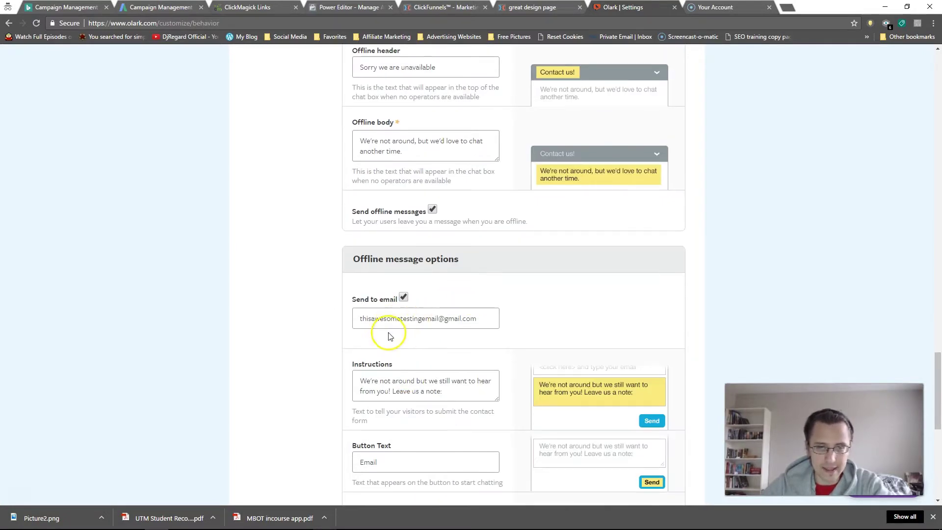
{"action": "scroll", "coordinate": [390, 336], "scroll_direction": "down", "scroll_amount": 3}
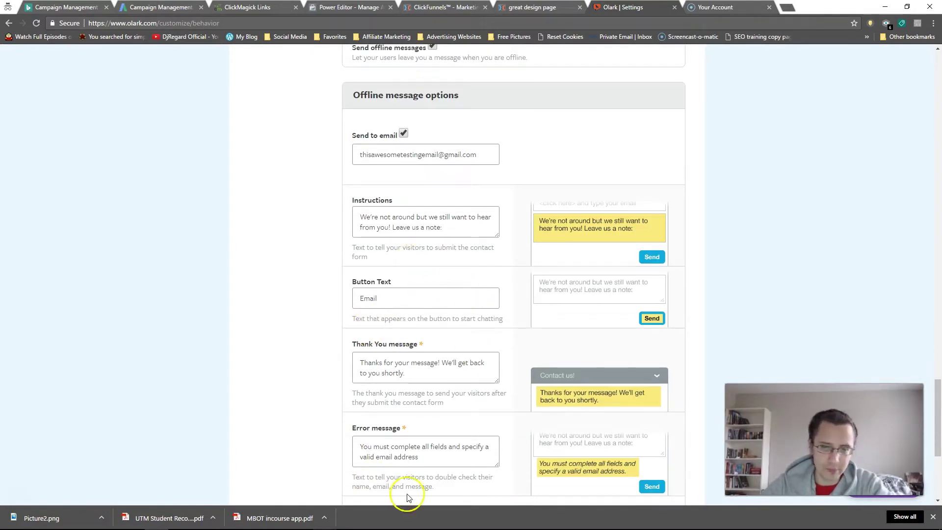
{"action": "scroll", "coordinate": [477, 324], "scroll_direction": "down", "scroll_amount": 2}
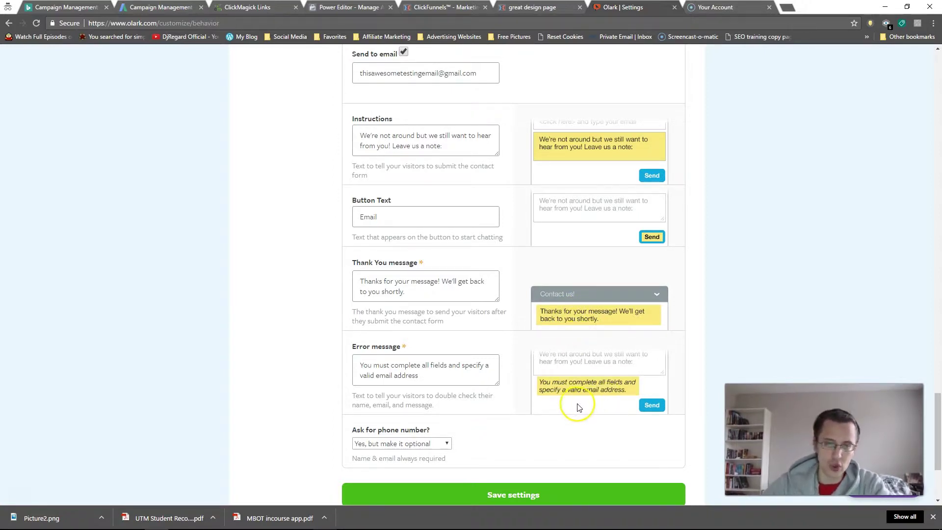
{"action": "scroll", "coordinate": [483, 417], "scroll_direction": "down", "scroll_amount": 2}
{"action": "left_click", "coordinate": [503, 345]}
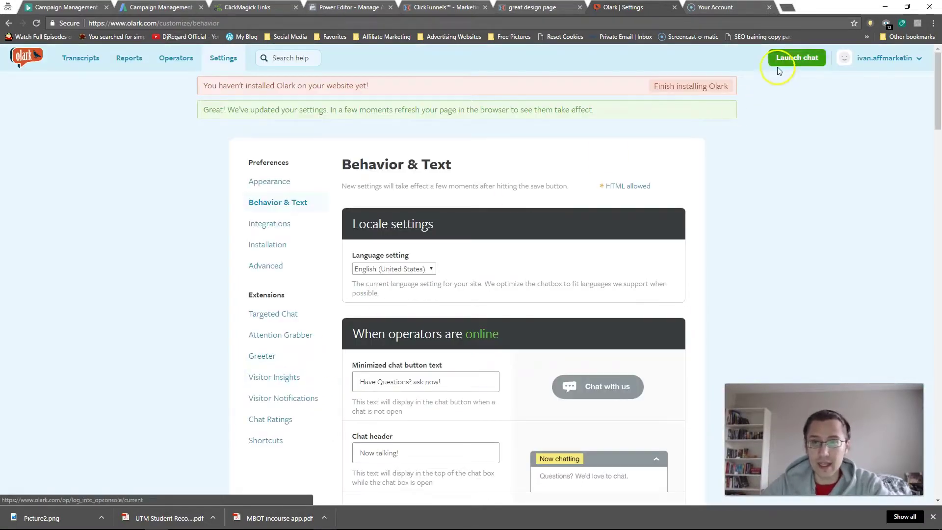
Step: Minimize the offline widget on the landing page and launch the Olark operator chat in a new browser tab
{"action": "left_click", "coordinate": [533, 6]}
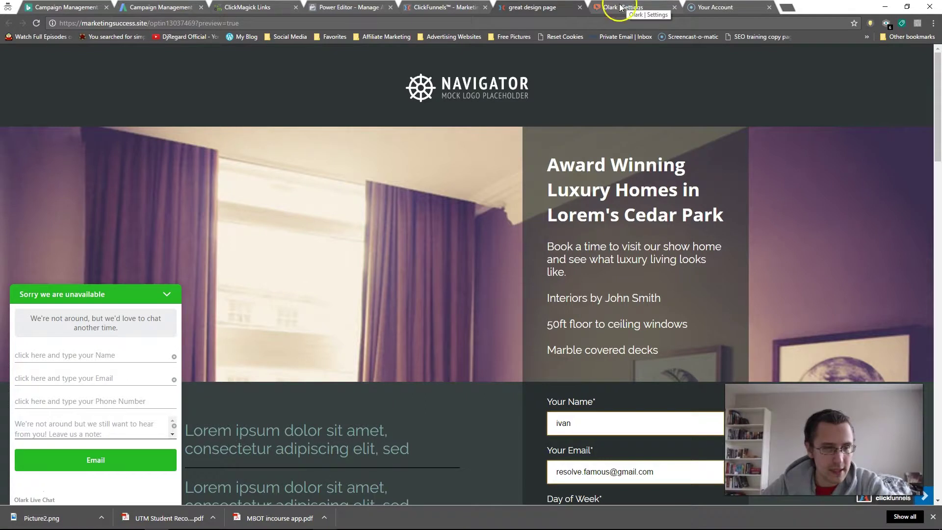
{"action": "left_click", "coordinate": [167, 294]}
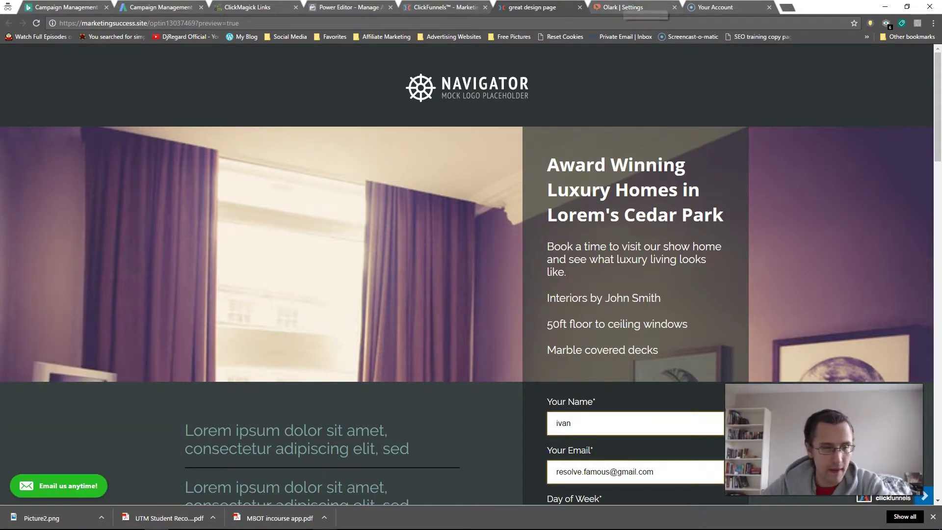
{"action": "left_click", "coordinate": [633, 7]}
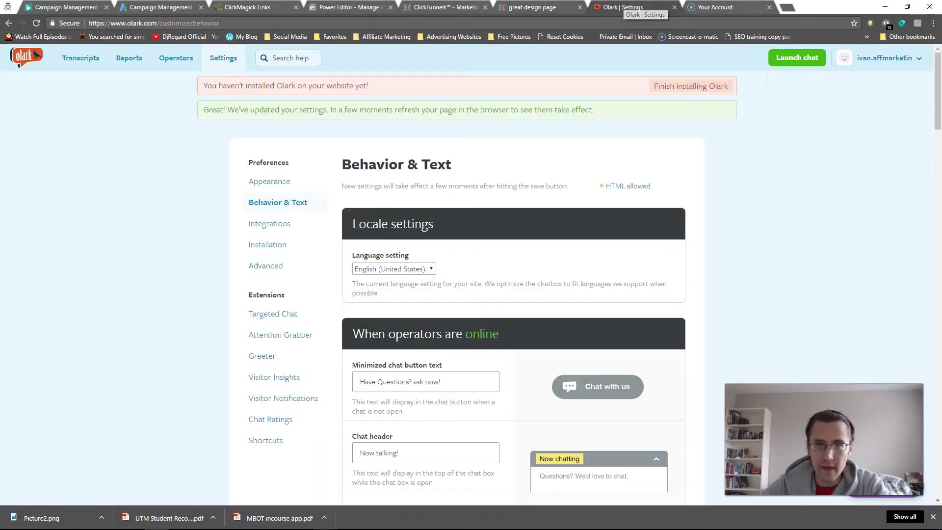
{"action": "right_click", "coordinate": [795, 57]}
{"action": "left_click", "coordinate": [809, 71]}
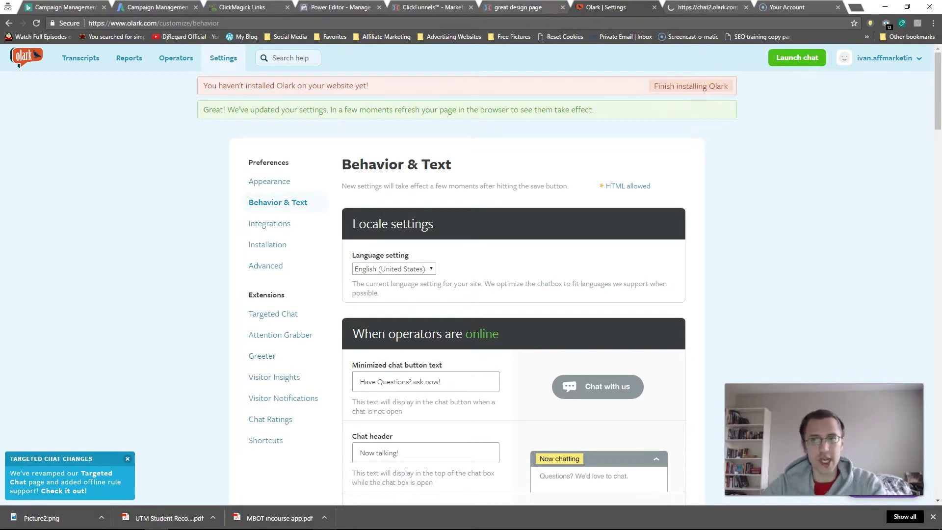
Step: Reload the landing page, open the online chat widget to check its header and welcome text, and minimize it
{"action": "left_click", "coordinate": [532, 7]}
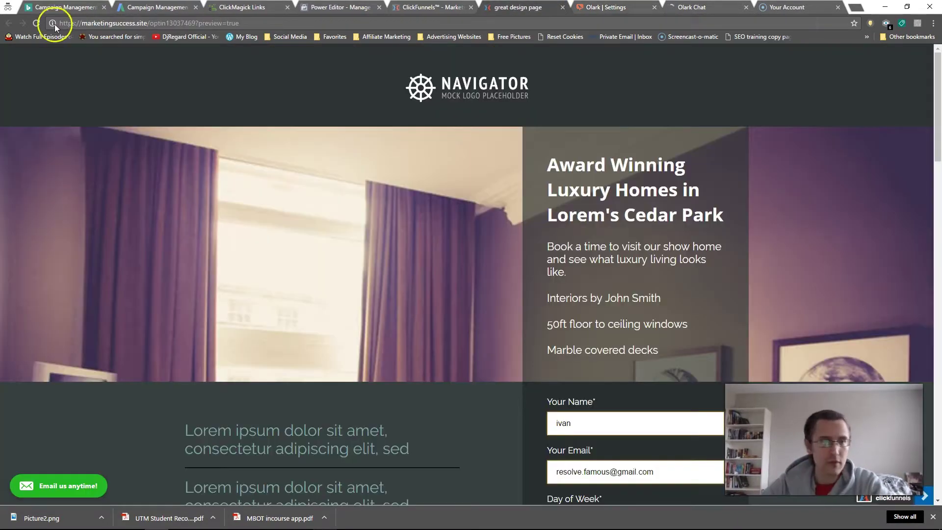
{"action": "left_click", "coordinate": [36, 23]}
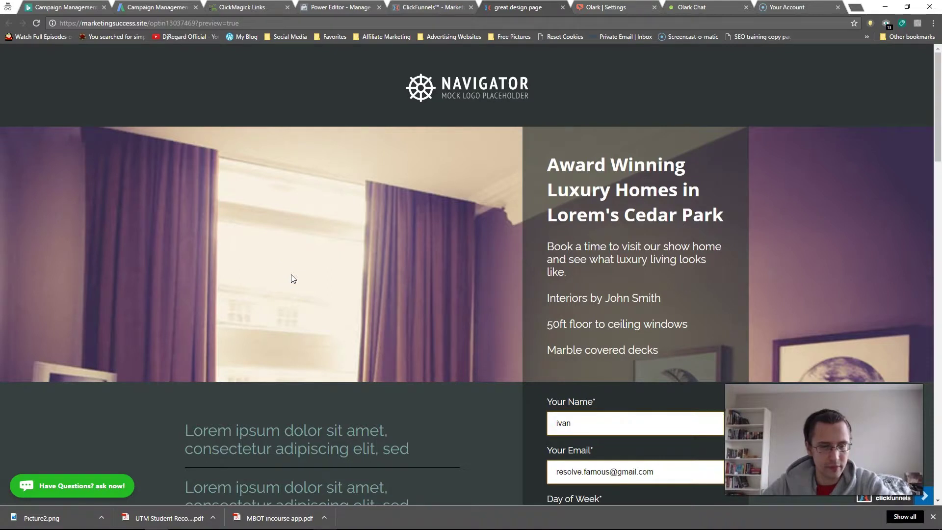
{"action": "left_click", "coordinate": [85, 486]}
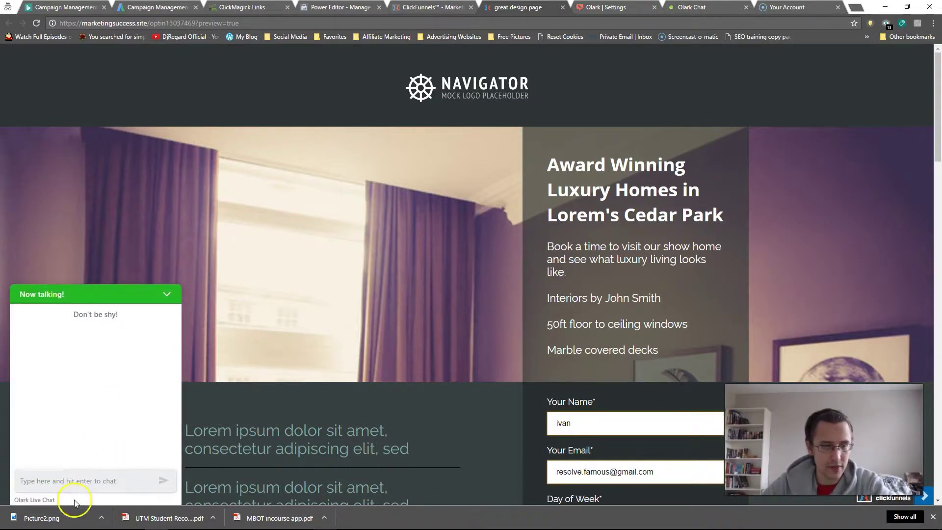
{"action": "left_click", "coordinate": [167, 294]}
Step: Examine the Site ID in the Olark Installation settings and the Advanced chat box, routing and Google Analytics options
{"action": "key", "text": "ctrl+Tab"}
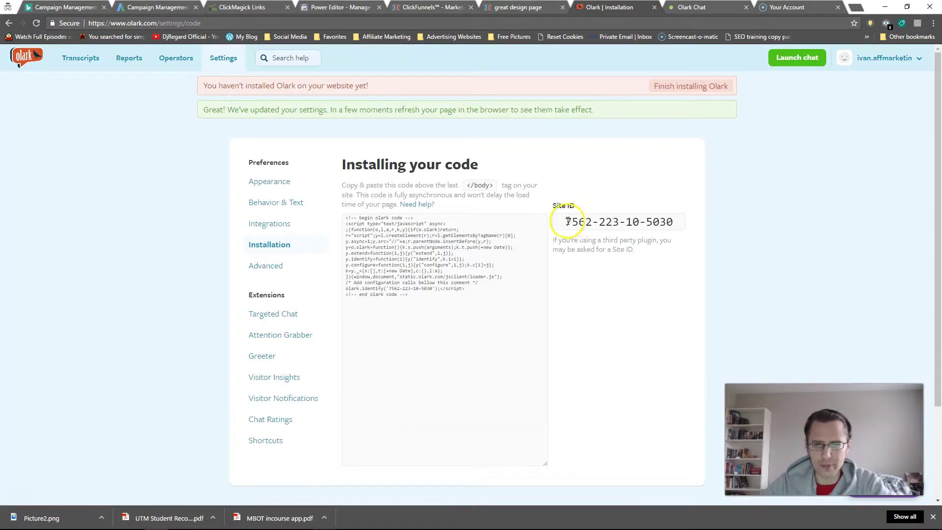
{"action": "left_click_drag", "start_coordinate": [567, 221], "coordinate": [677, 223]}
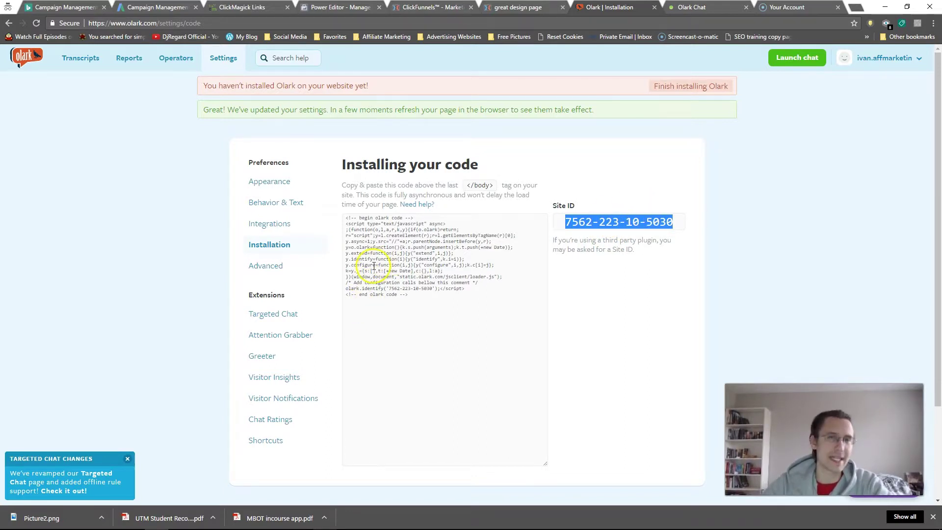
{"action": "left_click", "coordinate": [266, 266]}
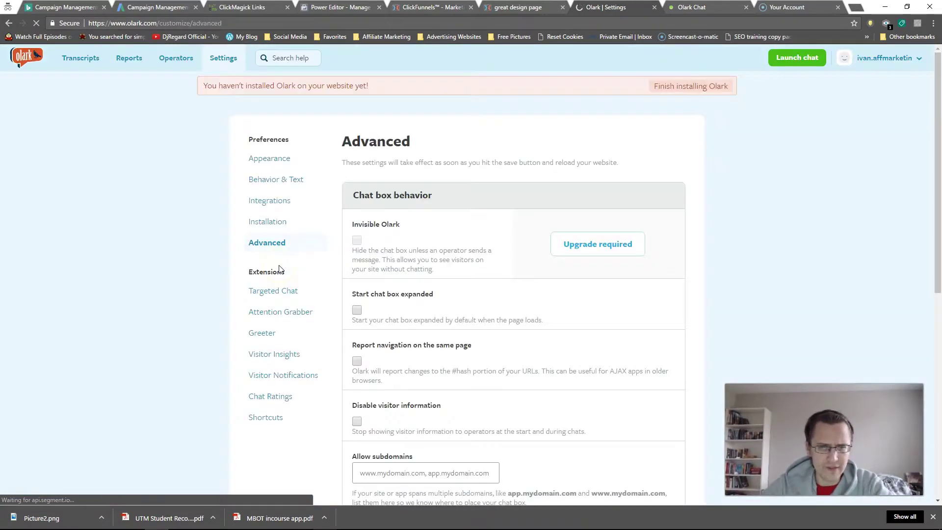
{"action": "scroll", "coordinate": [161, 265], "scroll_direction": "down", "scroll_amount": 2}
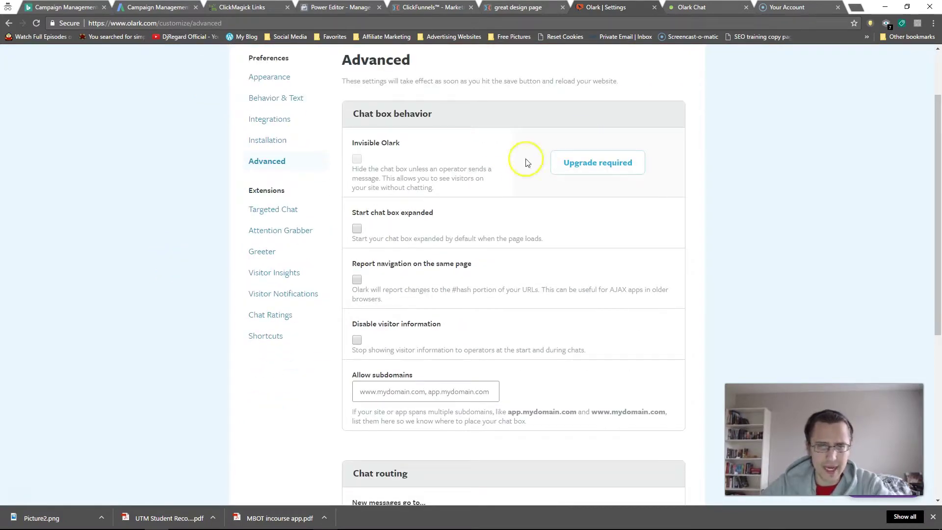
{"action": "scroll", "coordinate": [587, 216], "scroll_direction": "down", "scroll_amount": 2}
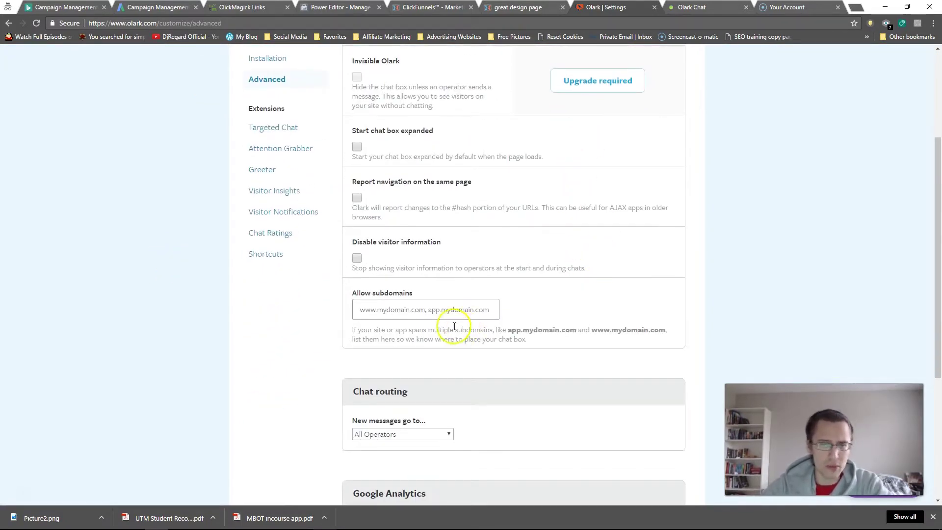
{"action": "left_click", "coordinate": [362, 309]}
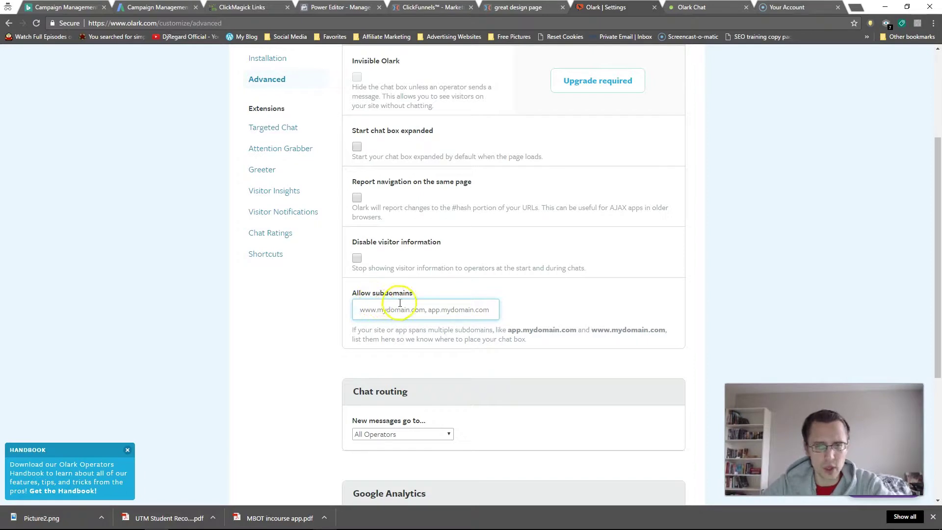
{"action": "scroll", "coordinate": [388, 314], "scroll_direction": "down", "scroll_amount": 3}
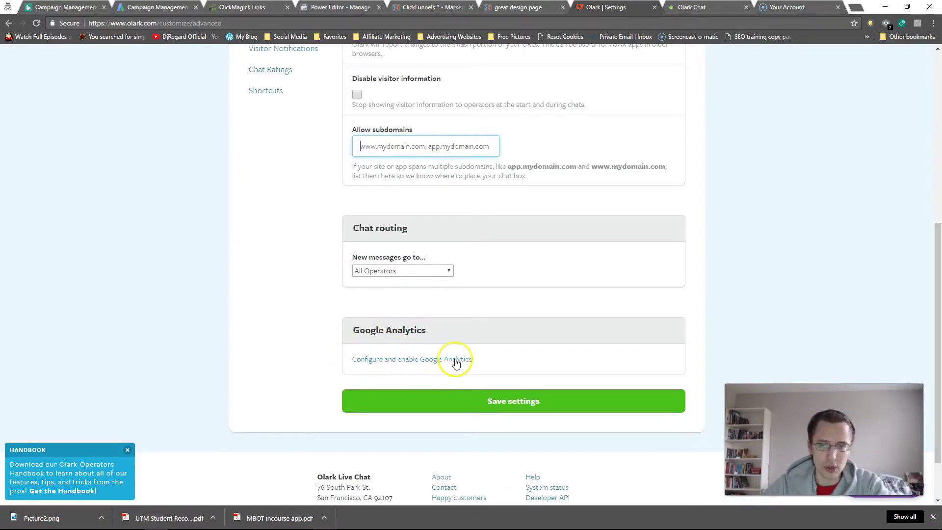
{"action": "scroll", "coordinate": [317, 339], "scroll_direction": "up", "scroll_amount": 1}
{"action": "scroll", "coordinate": [316, 339], "scroll_direction": "up", "scroll_amount": 6}
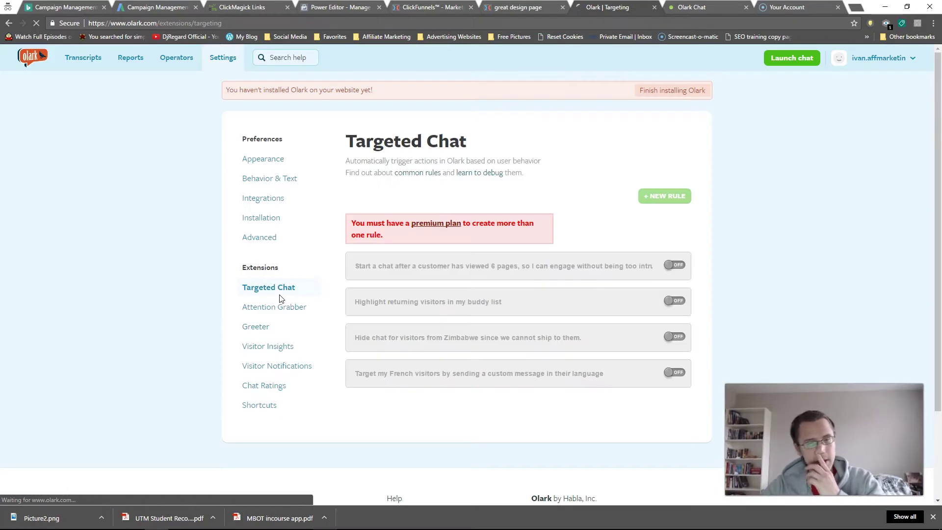
Step: Review the Targeted Chat rules and open the Attention Grabber settings, checking the chat button on the landing page
{"action": "left_click_drag", "start_coordinate": [491, 140], "coordinate": [333, 150]}
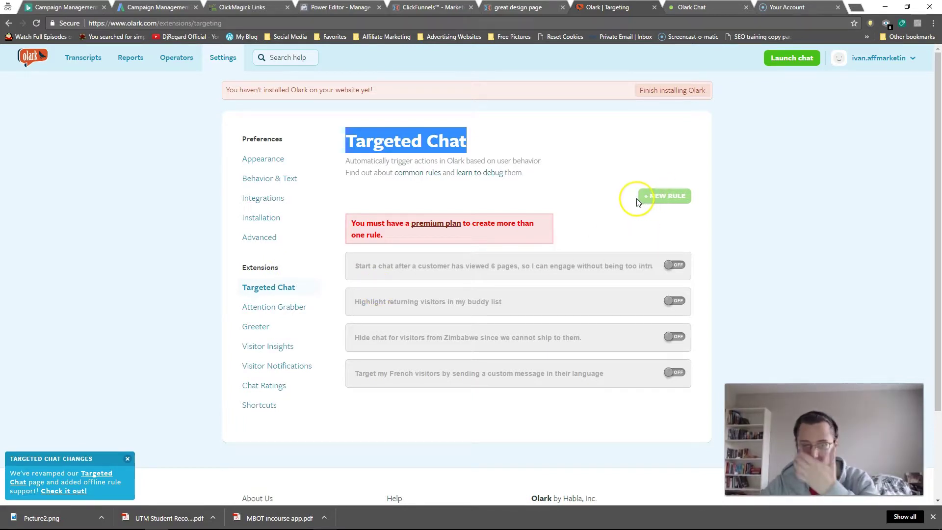
{"action": "left_click", "coordinate": [287, 308]}
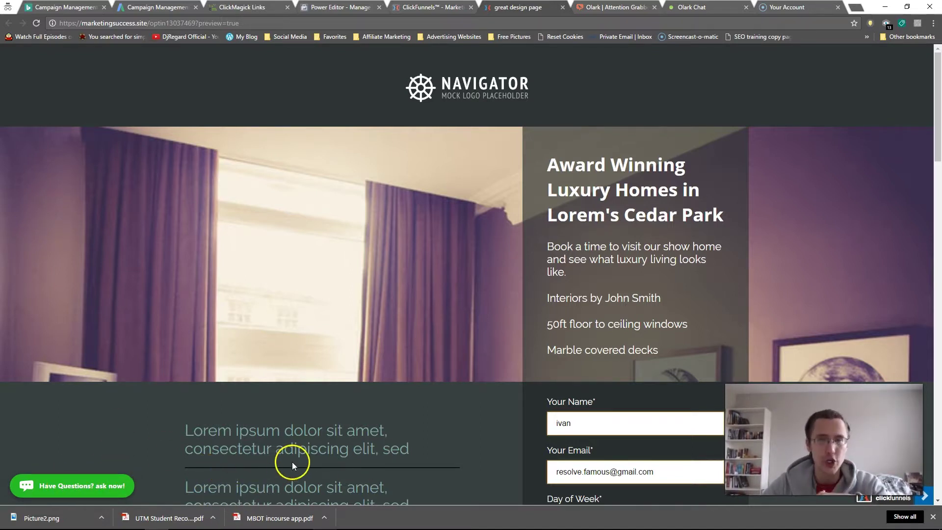
{"action": "left_click", "coordinate": [607, 10]}
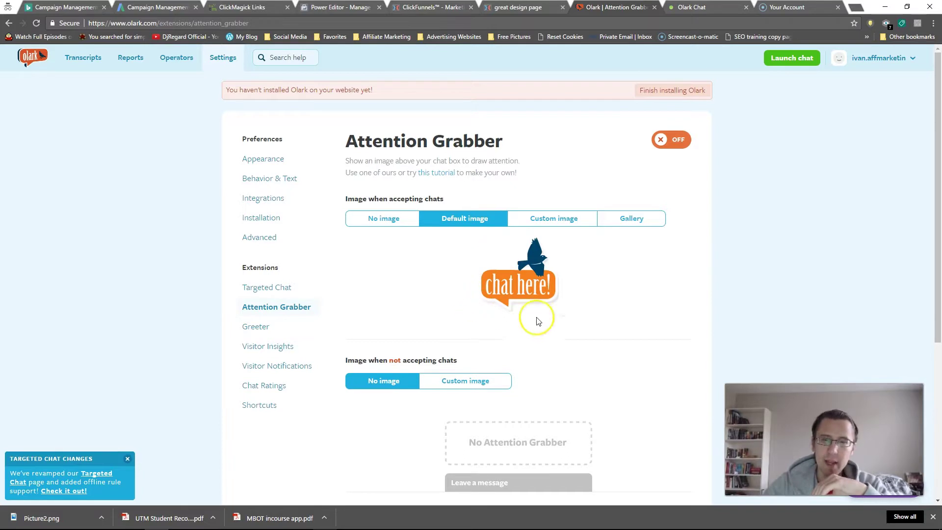
Step: Turn on the Attention Grabber and preview the no image, default, custom and gallery options for when chats are accepted
{"action": "left_click", "coordinate": [673, 142]}
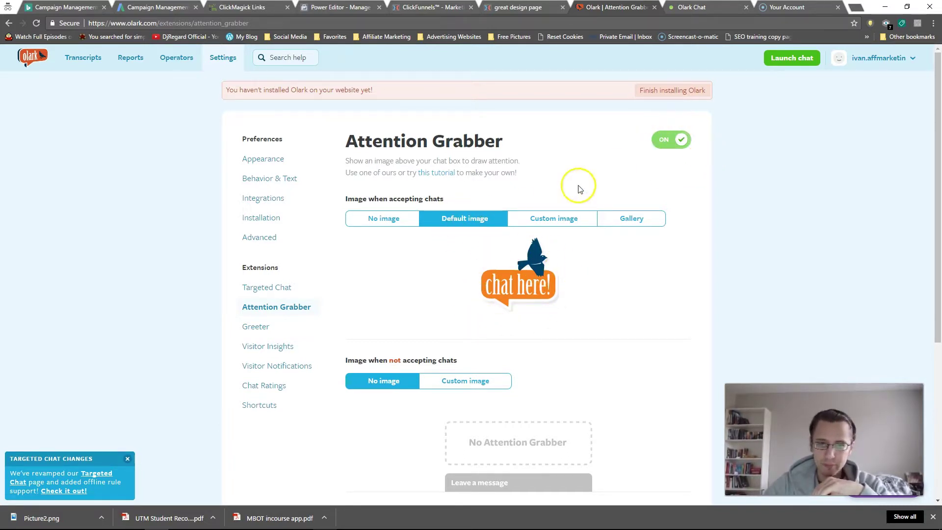
{"action": "left_click", "coordinate": [395, 223]}
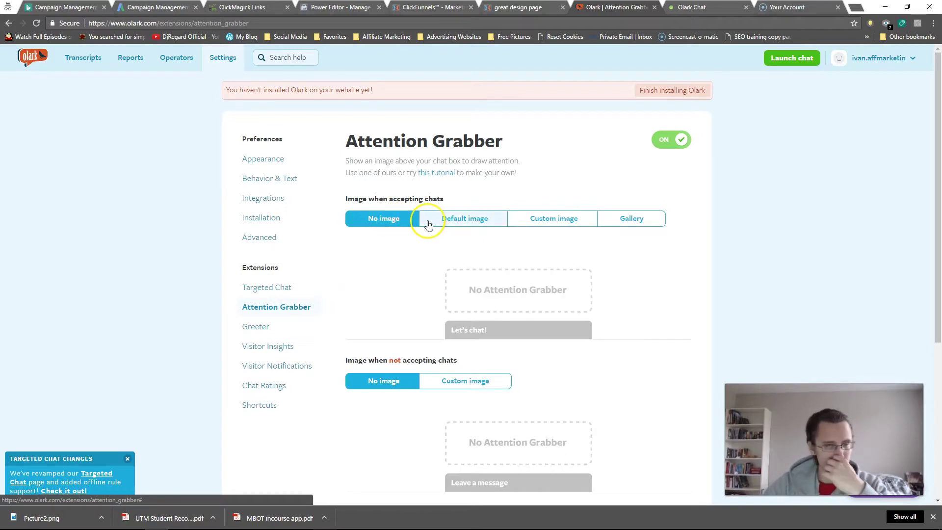
{"action": "left_click", "coordinate": [449, 222]}
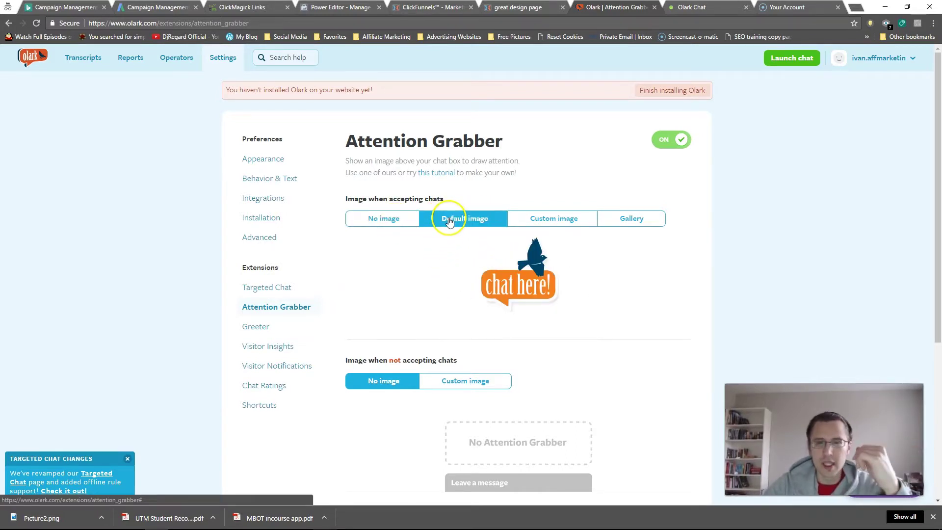
{"action": "left_click", "coordinate": [570, 216]}
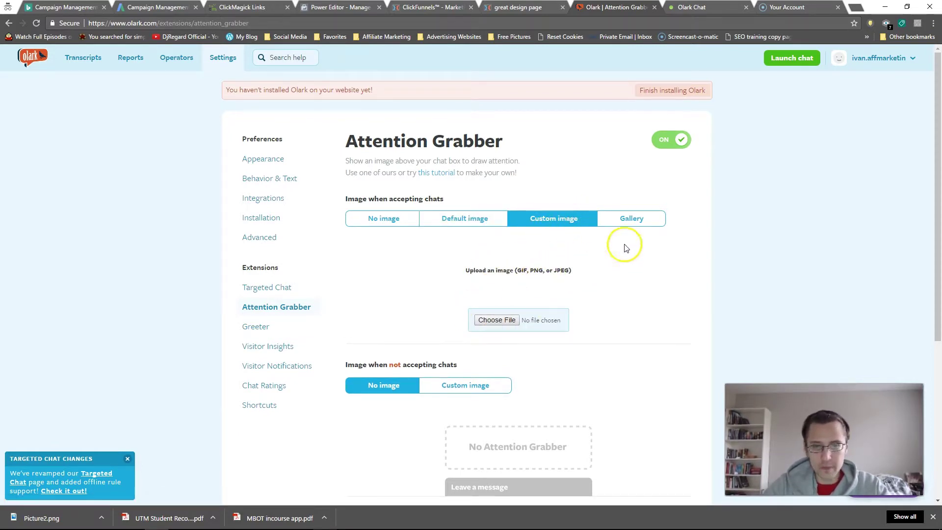
{"action": "left_click", "coordinate": [631, 219]}
{"action": "left_click", "coordinate": [564, 219]}
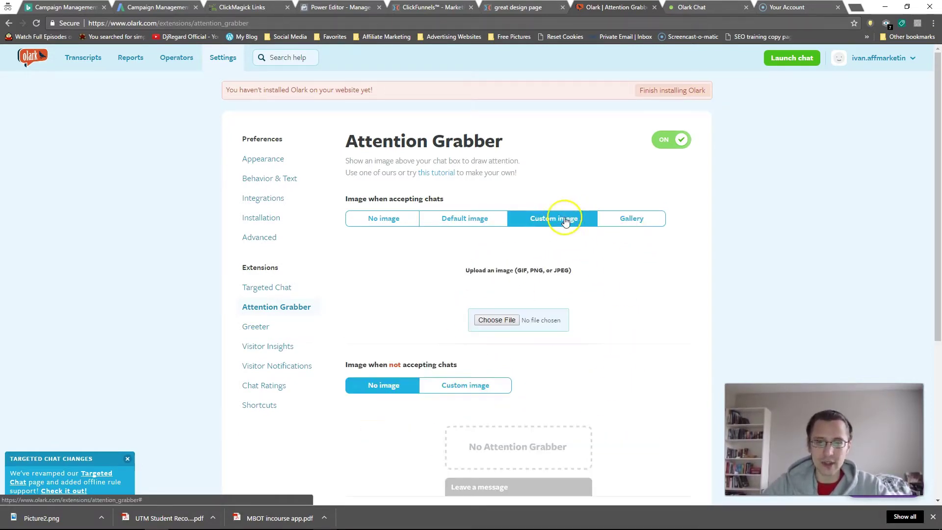
Step: Set the image for when chats are not accepted to Custom image and enable the slide-out animation
{"action": "scroll", "coordinate": [456, 392], "scroll_direction": "down", "scroll_amount": 3}
{"action": "scroll", "coordinate": [460, 395], "scroll_direction": "down", "scroll_amount": 2}
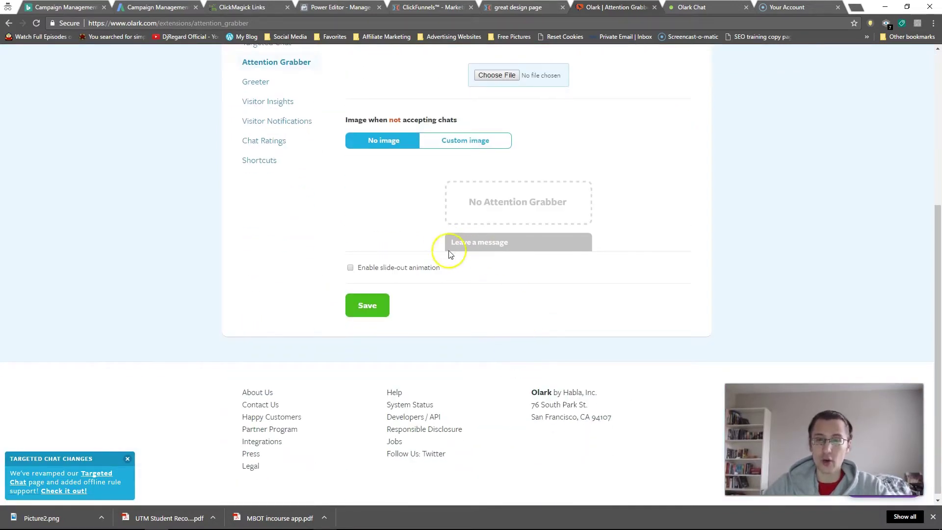
{"action": "left_click_drag", "start_coordinate": [360, 120], "coordinate": [436, 118]}
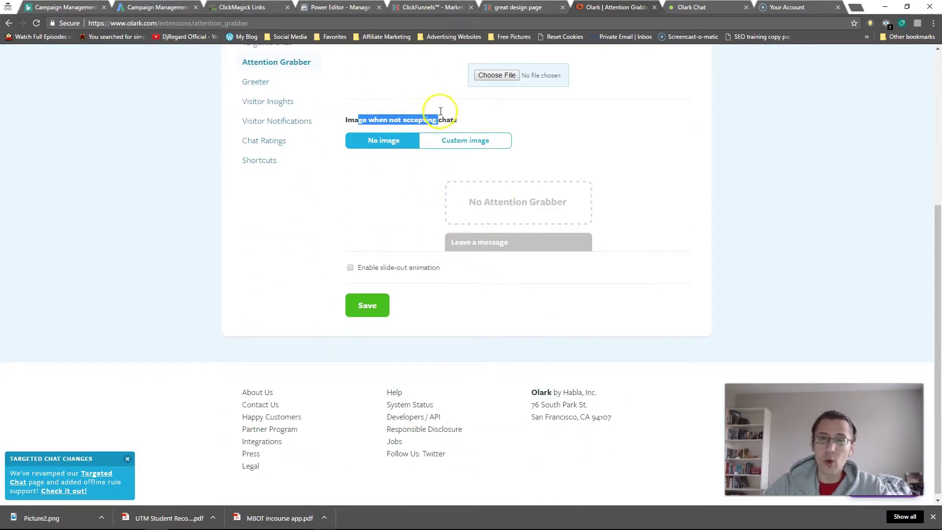
{"action": "left_click", "coordinate": [517, 8]}
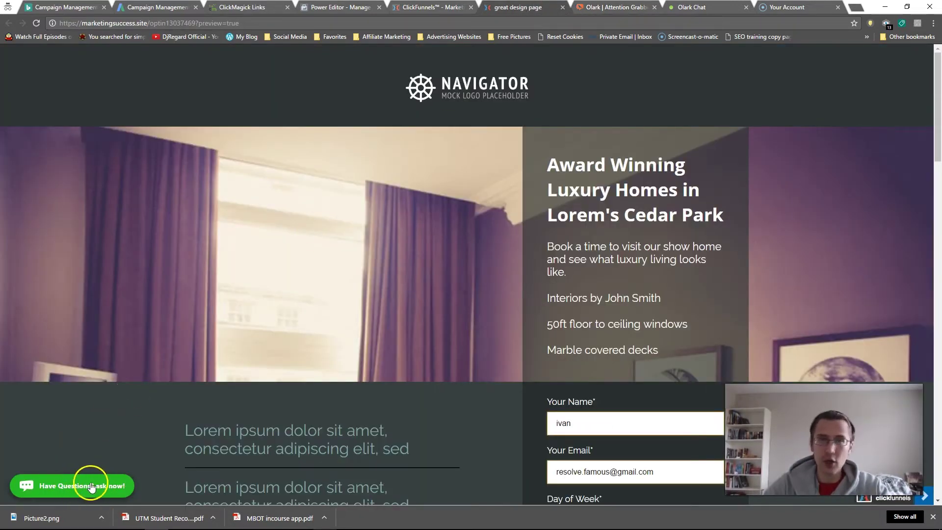
{"action": "left_click", "coordinate": [616, 8]}
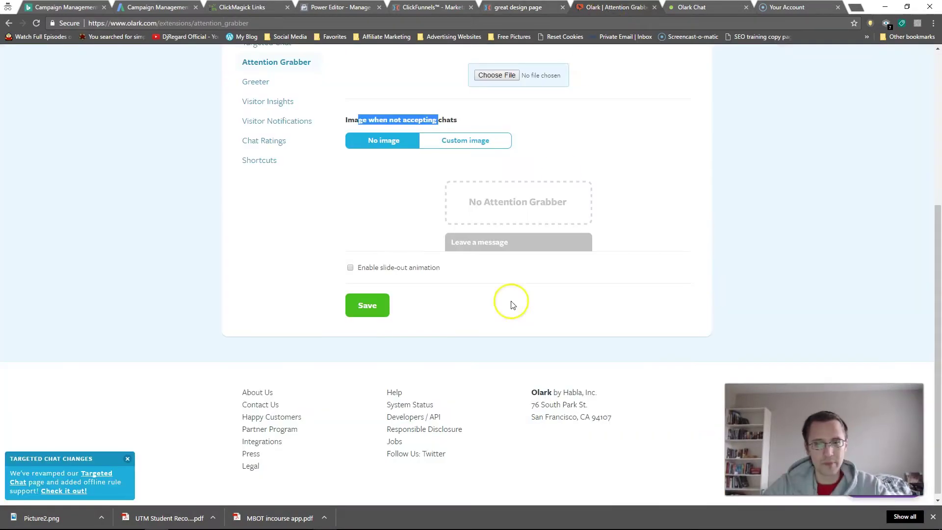
{"action": "left_click", "coordinate": [470, 140]}
{"action": "scroll", "coordinate": [541, 238], "scroll_direction": "up", "scroll_amount": 5}
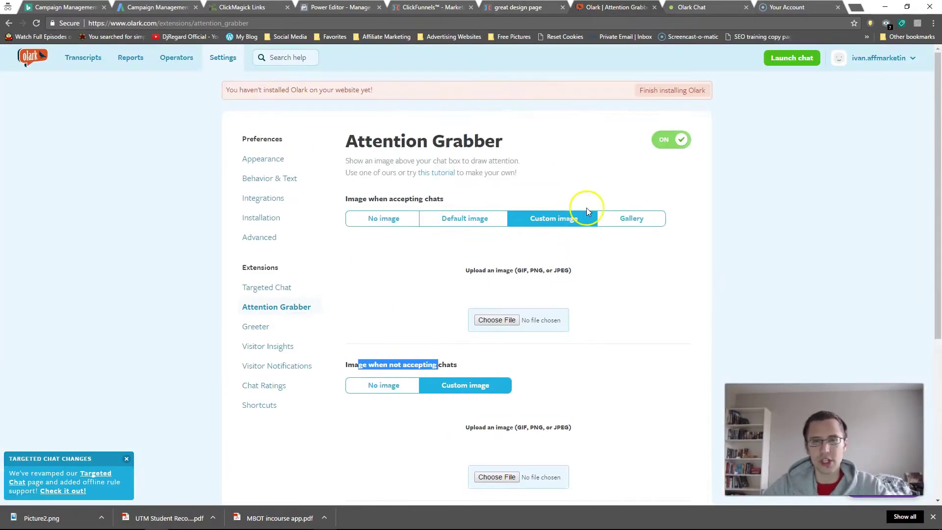
{"action": "scroll", "coordinate": [599, 340], "scroll_direction": "down", "scroll_amount": 2}
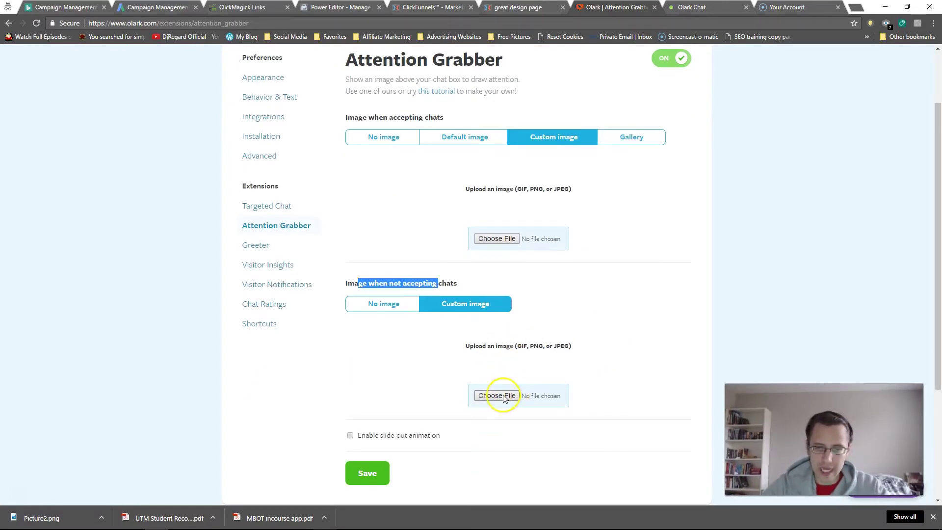
{"action": "left_click", "coordinate": [350, 436]}
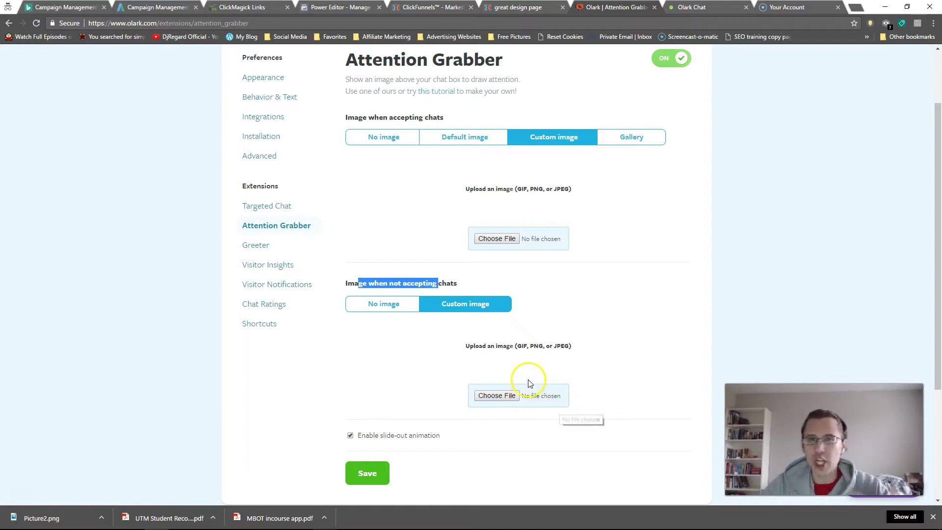
Step: Choose the gallery image "Need anything? Start a chat." with the dark-haired woman for accepting chats, and save the settings
{"action": "scroll", "coordinate": [638, 259], "scroll_direction": "up", "scroll_amount": 2}
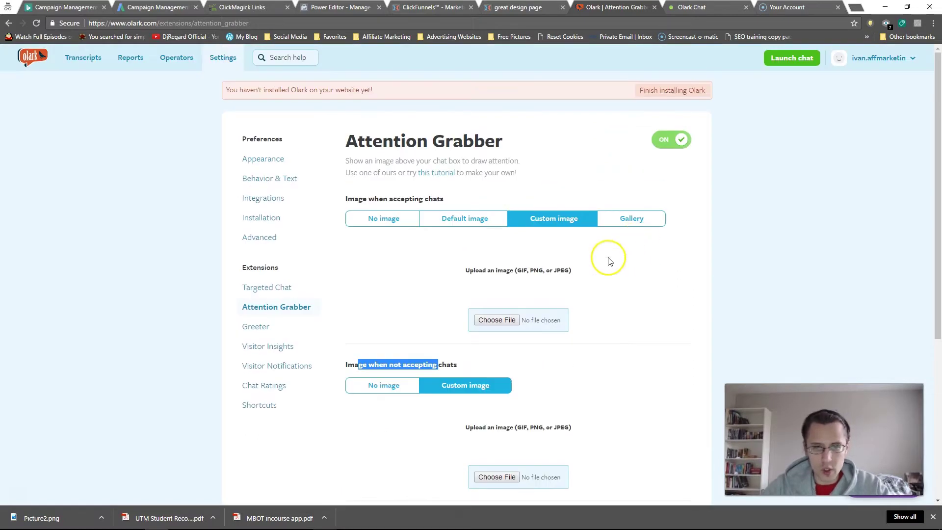
{"action": "left_click", "coordinate": [469, 219]}
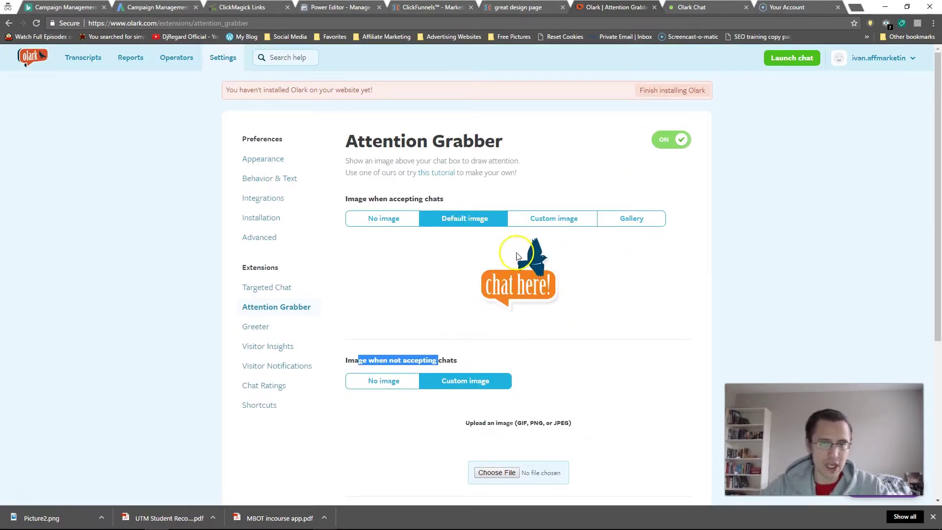
{"action": "left_click", "coordinate": [633, 218]}
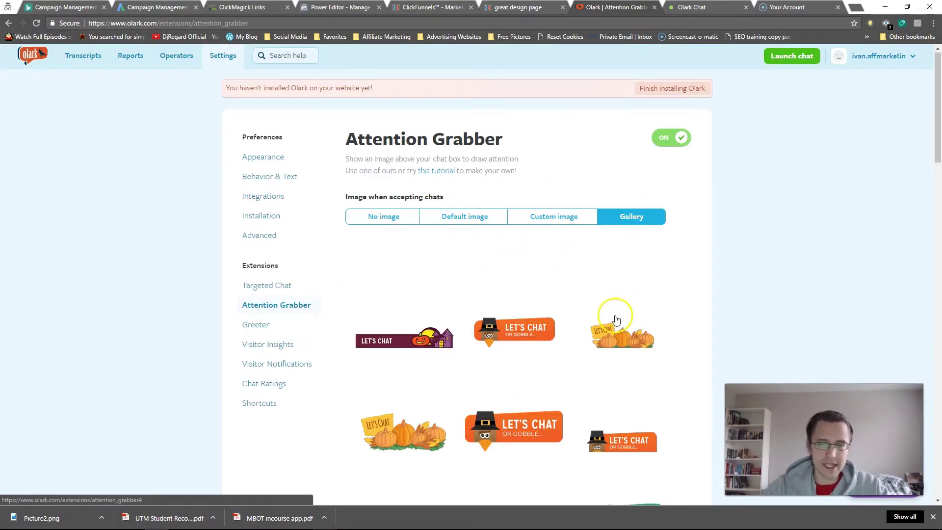
{"action": "scroll", "coordinate": [615, 311], "scroll_direction": "down", "scroll_amount": 5}
{"action": "scroll", "coordinate": [564, 305], "scroll_direction": "down", "scroll_amount": 3}
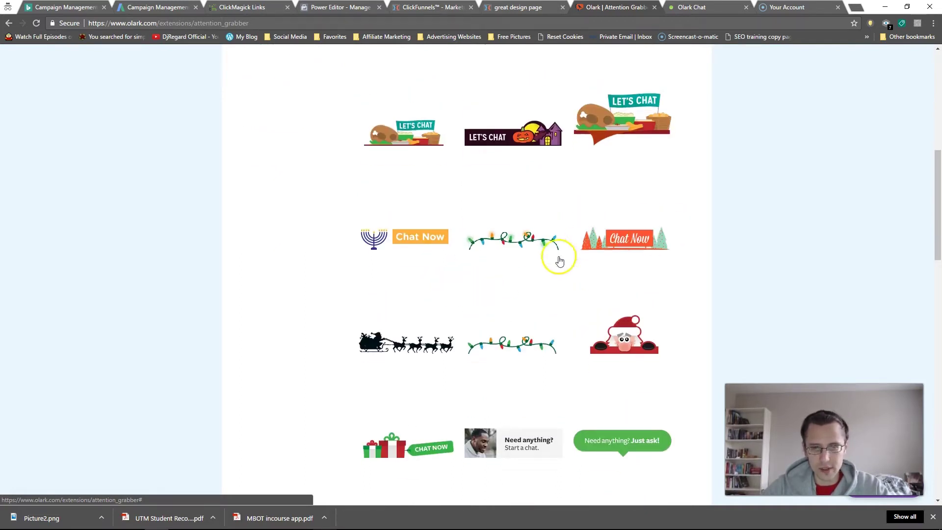
{"action": "scroll", "coordinate": [557, 256], "scroll_direction": "down", "scroll_amount": 8}
{"action": "scroll", "coordinate": [596, 302], "scroll_direction": "down", "scroll_amount": 6}
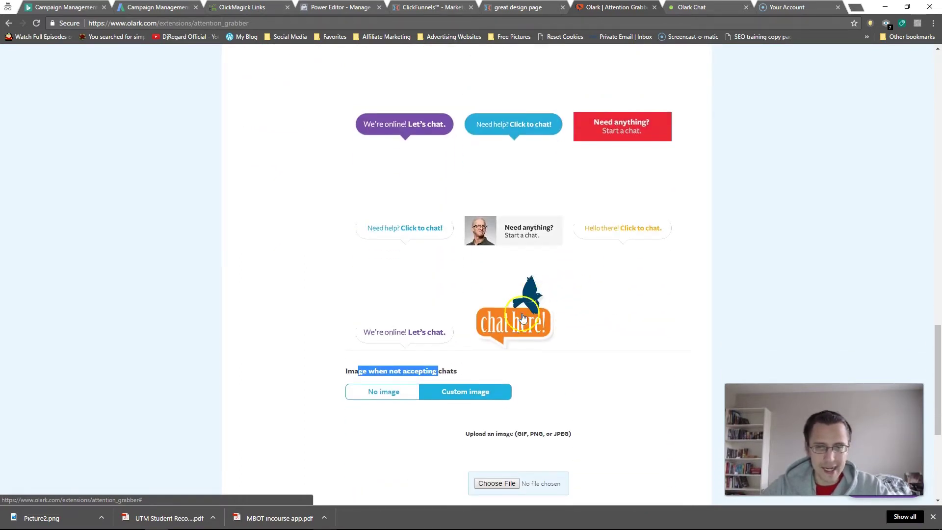
{"action": "scroll", "coordinate": [510, 319], "scroll_direction": "up", "scroll_amount": 5}
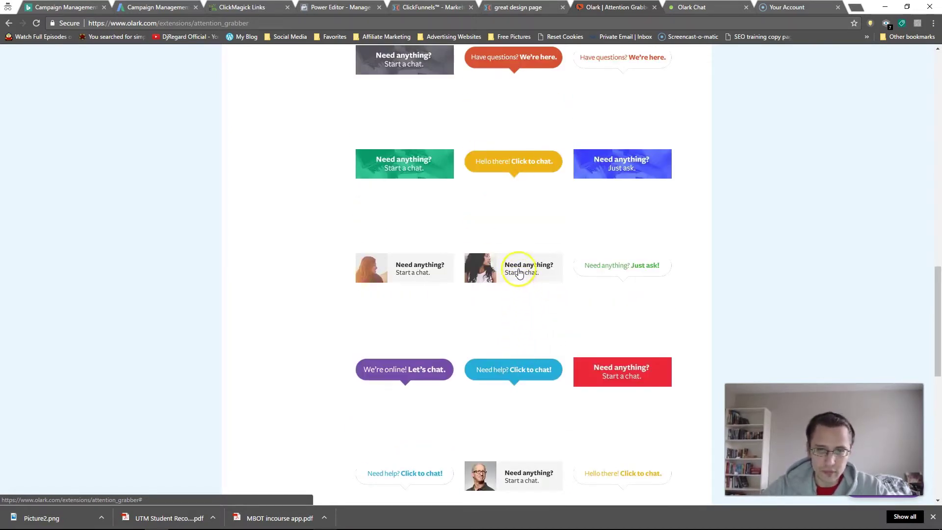
{"action": "scroll", "coordinate": [525, 289], "scroll_direction": "down", "scroll_amount": 2}
{"action": "scroll", "coordinate": [528, 297], "scroll_direction": "down", "scroll_amount": 6}
{"action": "left_click", "coordinate": [366, 398]}
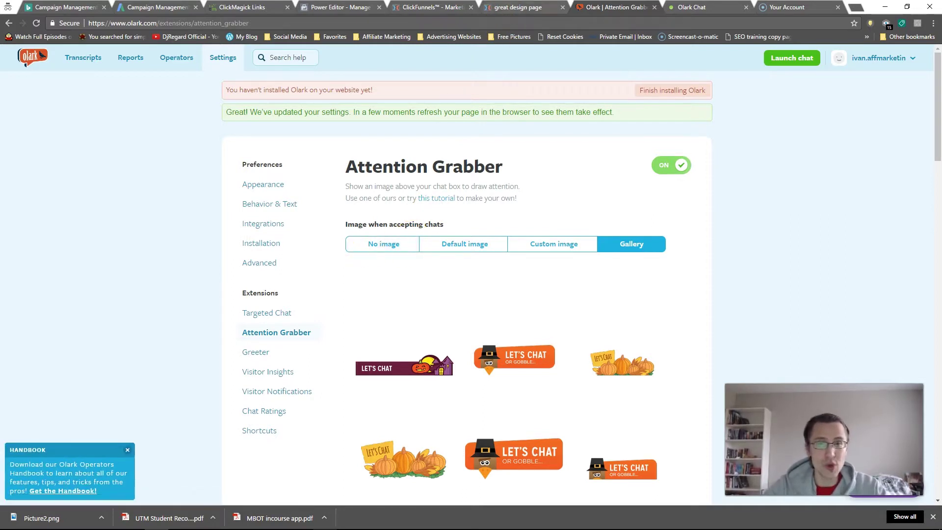
Step: Reload the landing page to check the attention grabber image above the chat button
{"action": "left_click", "coordinate": [520, 7]}
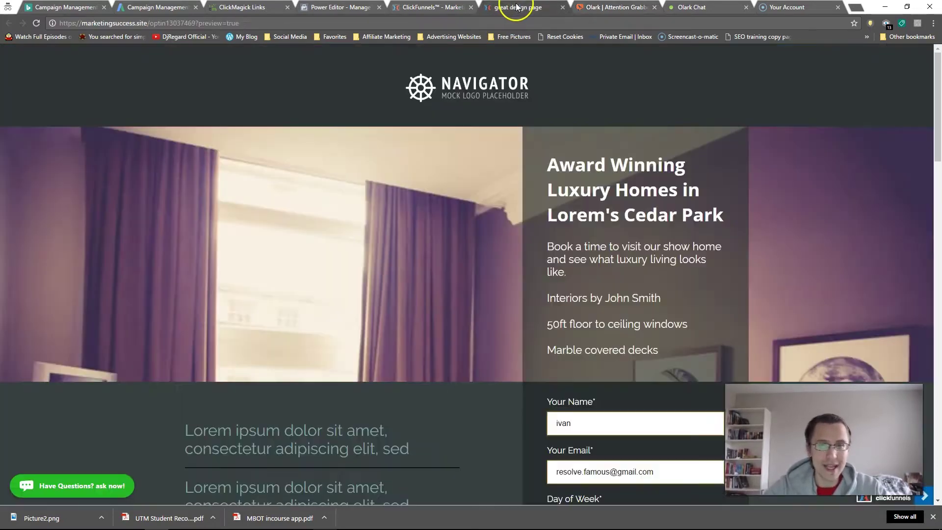
{"action": "left_click", "coordinate": [37, 23]}
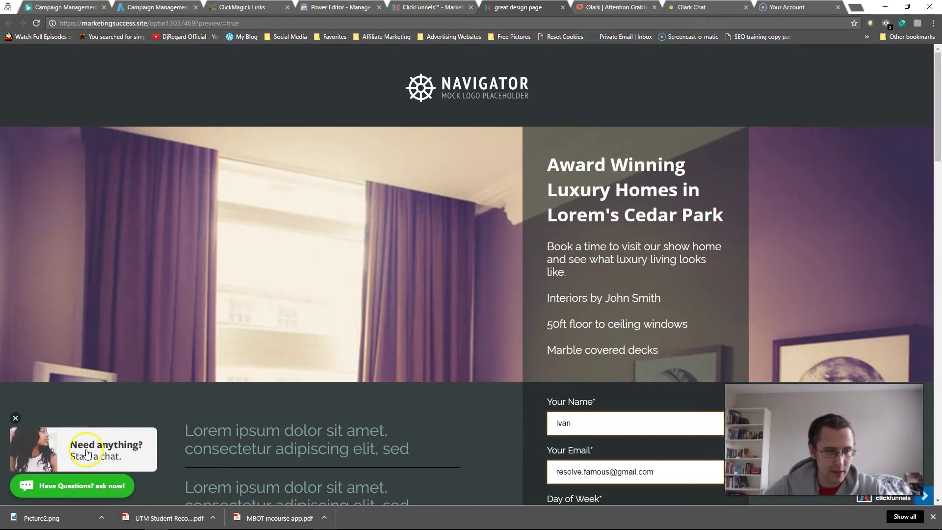
Step: Reload the landing page to watch the image's entrance, and disable the Attention Grabber's slide-out animation, saving the settings
{"action": "left_click", "coordinate": [36, 23]}
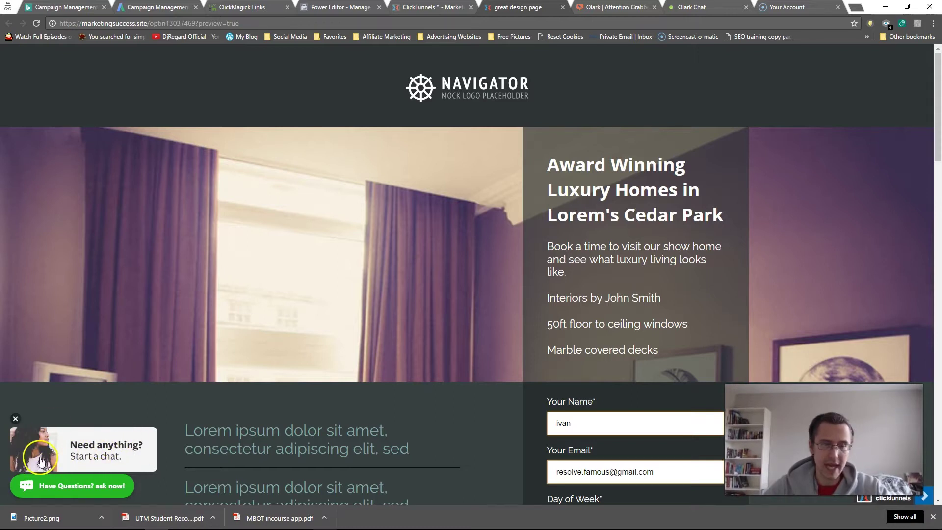
{"action": "left_click", "coordinate": [590, 5]}
{"action": "scroll", "coordinate": [564, 314], "scroll_direction": "down", "scroll_amount": 12}
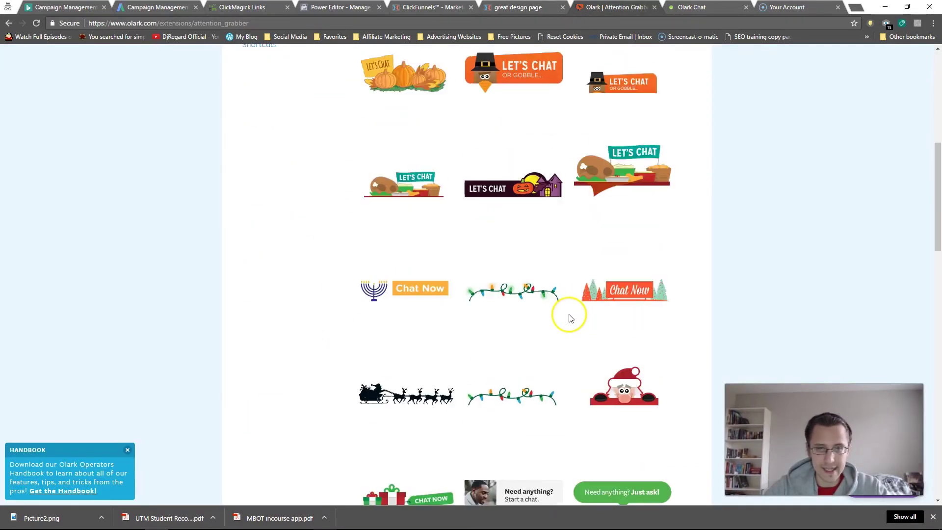
{"action": "scroll", "coordinate": [535, 340], "scroll_direction": "down", "scroll_amount": 2}
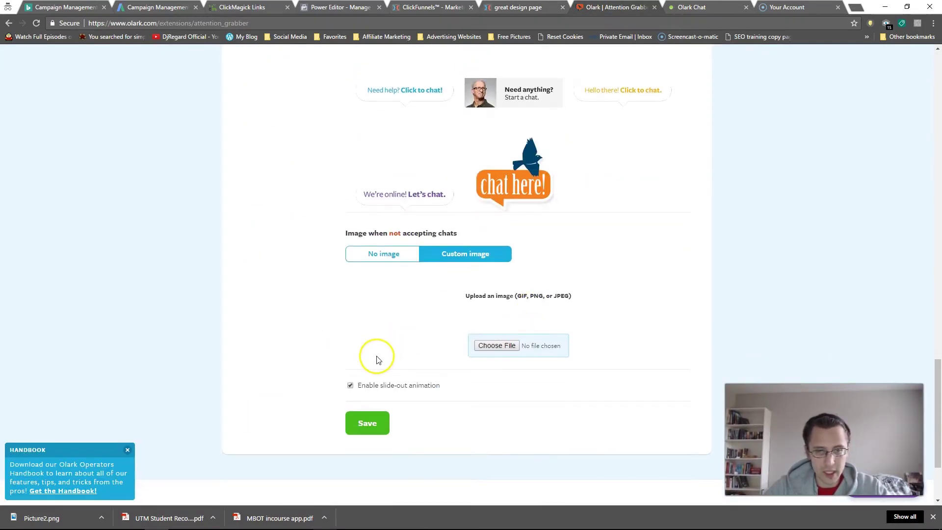
{"action": "left_click", "coordinate": [350, 385]}
{"action": "left_click", "coordinate": [368, 422]}
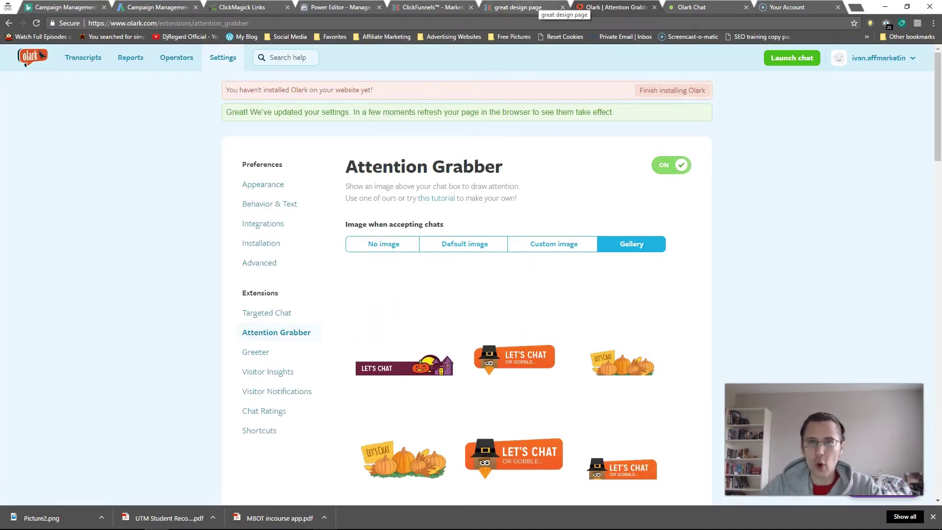
Step: Check how the attention grabber image shows on the landing page with the slide-out animation disabled
{"action": "left_click", "coordinate": [539, 7]}
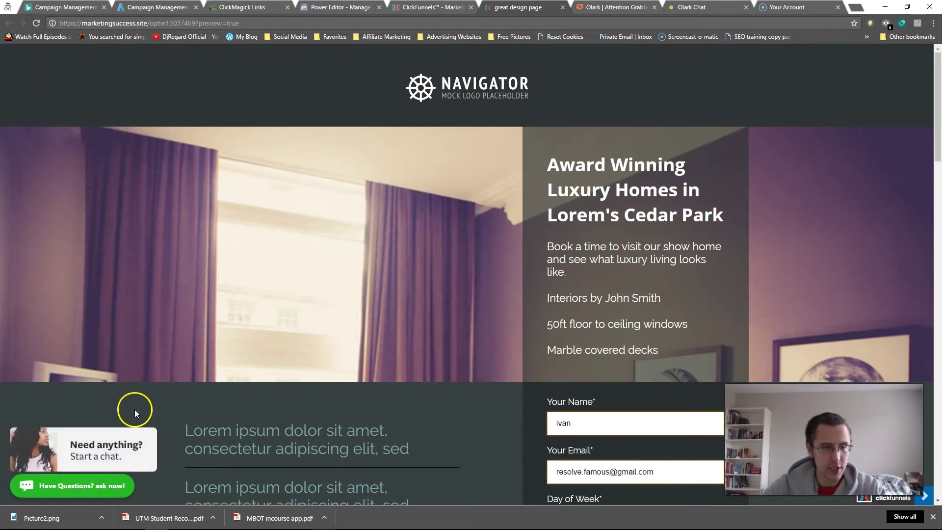
{"action": "scroll", "coordinate": [345, 403], "scroll_direction": "down", "scroll_amount": 2}
{"action": "scroll", "coordinate": [412, 319], "scroll_direction": "up", "scroll_amount": 2}
Step: Return to the slide-out animation option in the Attention Grabber settings and save the settings again
{"action": "left_click", "coordinate": [601, 7]}
{"action": "scroll", "coordinate": [362, 401], "scroll_direction": "down", "scroll_amount": 16}
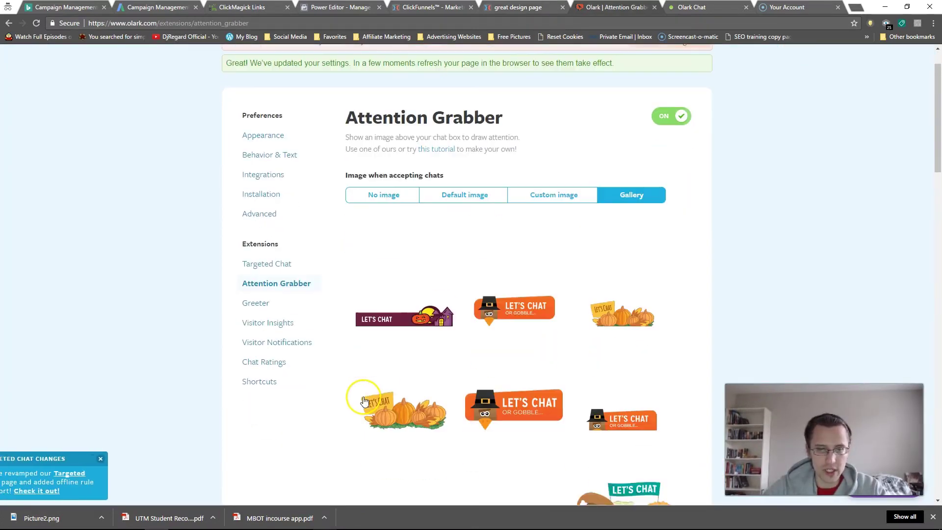
{"action": "scroll", "coordinate": [360, 403], "scroll_direction": "down", "scroll_amount": 8}
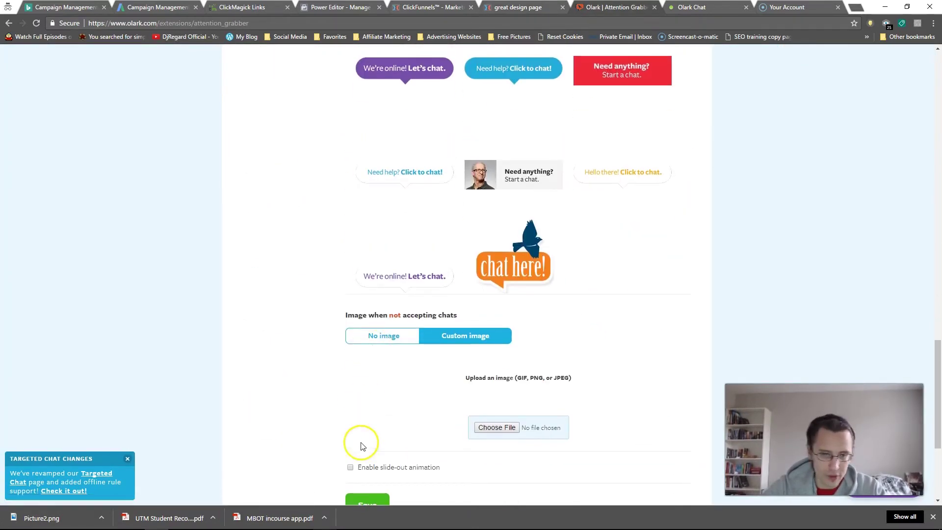
{"action": "scroll", "coordinate": [353, 442], "scroll_direction": "down", "scroll_amount": 3}
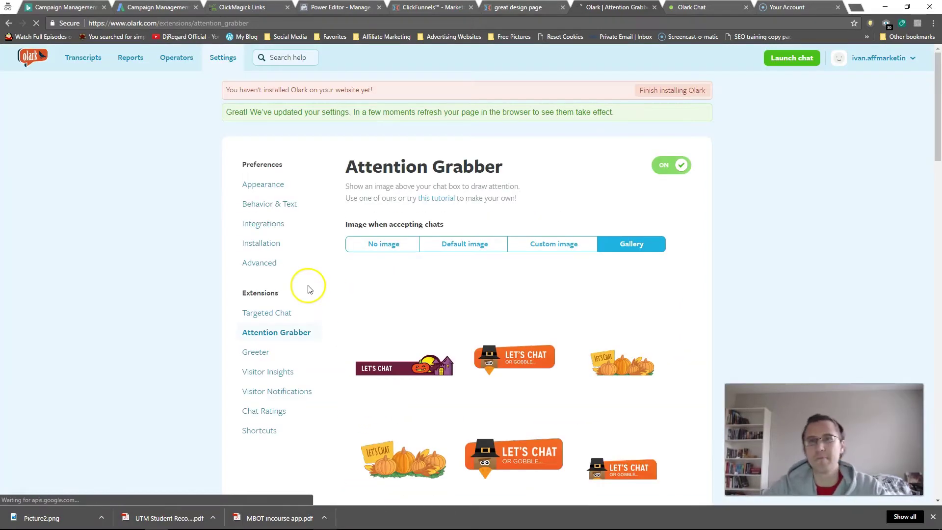
Step: Check the attention grabber image's appearance on the landing page and its position while moving through the page
{"action": "left_click", "coordinate": [518, 8]}
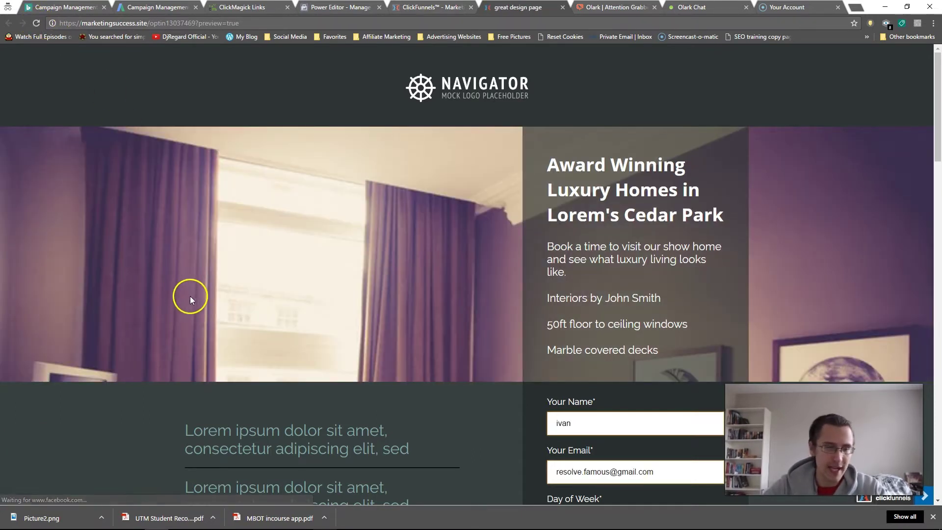
{"action": "scroll", "coordinate": [412, 363], "scroll_direction": "down", "scroll_amount": 7}
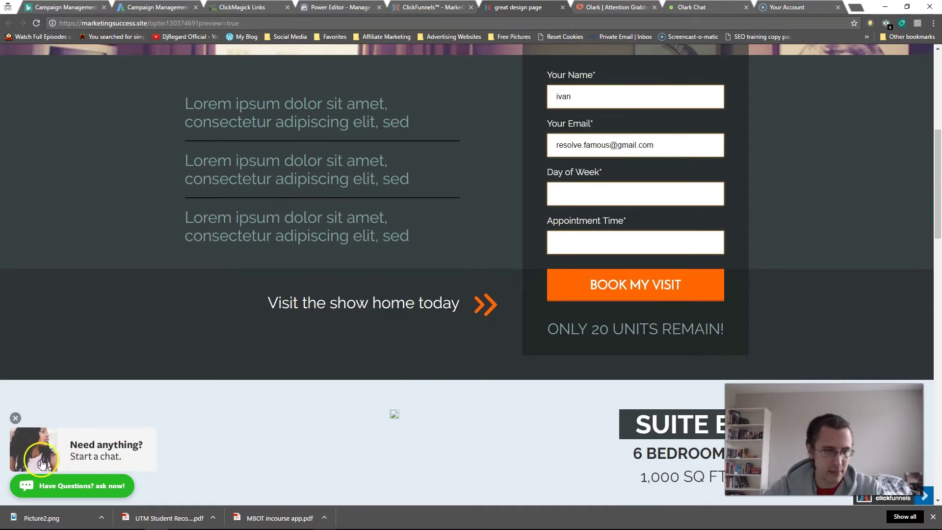
{"action": "scroll", "coordinate": [391, 337], "scroll_direction": "up", "scroll_amount": 8}
Step: Open the Greeter extension, compare its welcome message setting with the landing page, and turn the Greeter on
{"action": "key", "text": "ctrl+Tab"}
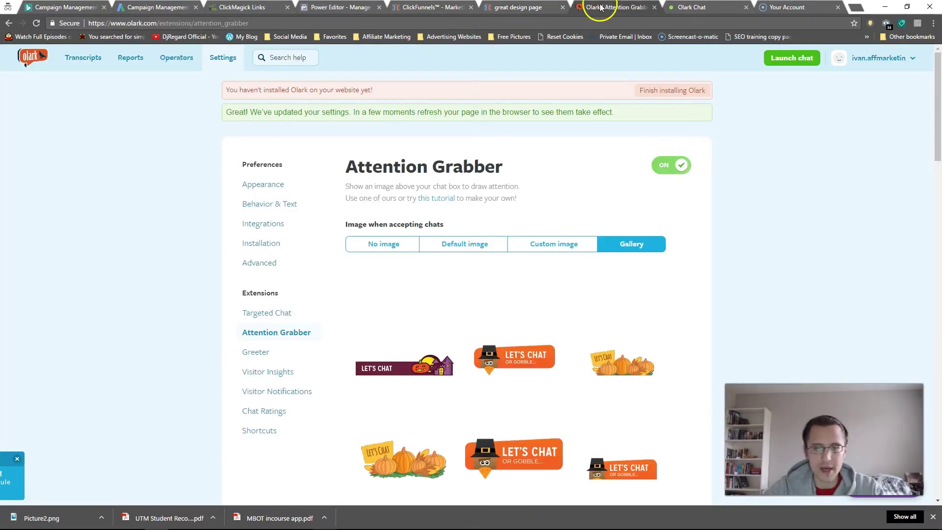
{"action": "scroll", "coordinate": [383, 290], "scroll_direction": "down", "scroll_amount": 2}
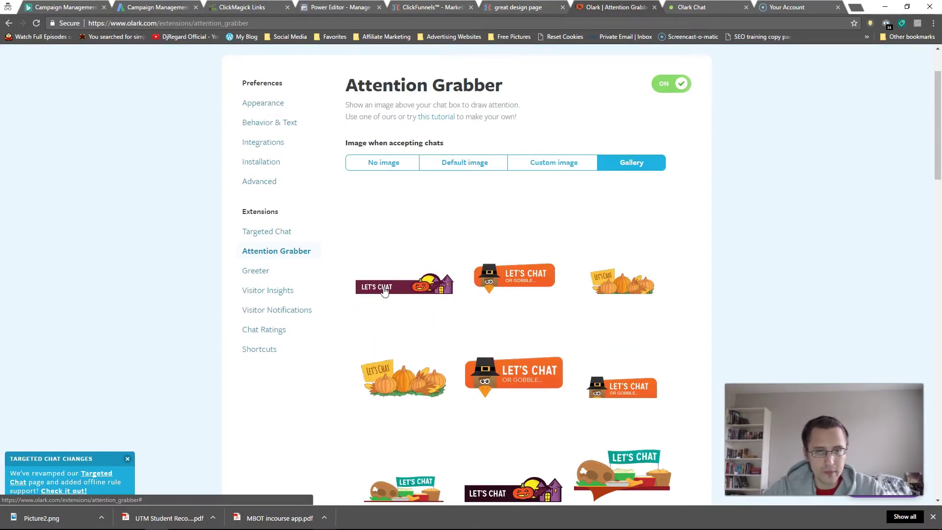
{"action": "left_click", "coordinate": [280, 270]}
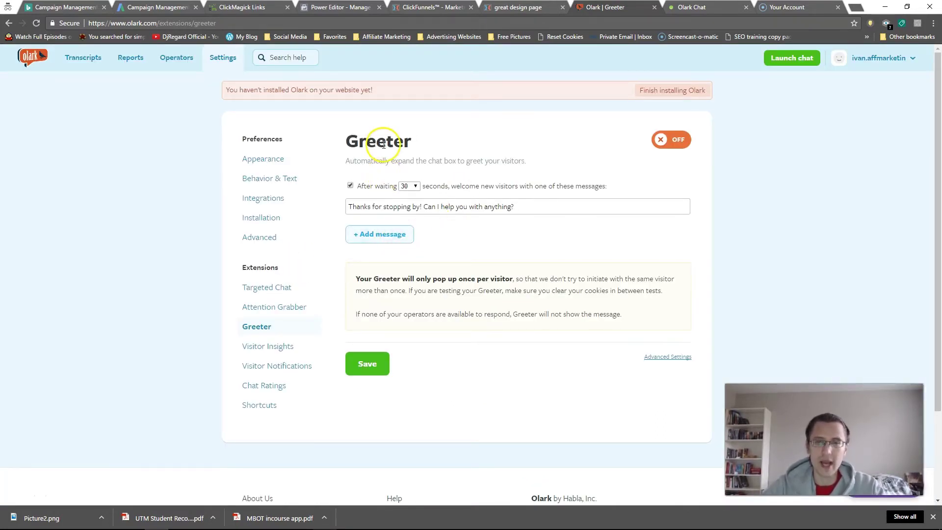
{"action": "left_click", "coordinate": [490, 8]}
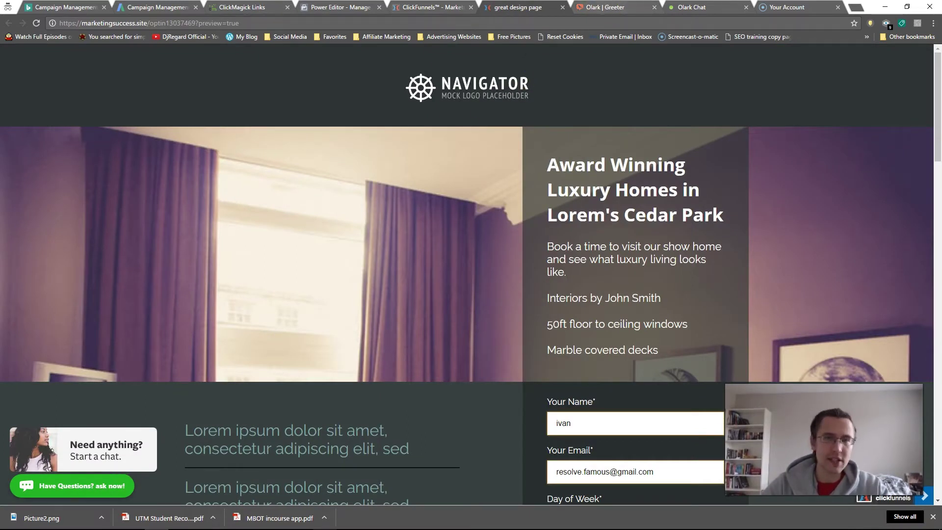
{"action": "left_click", "coordinate": [606, 8]}
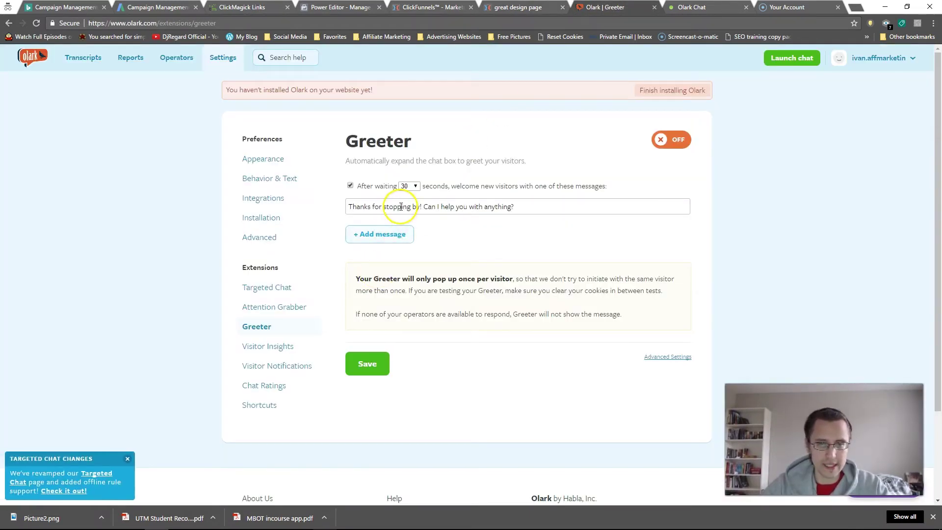
{"action": "left_click_drag", "start_coordinate": [513, 207], "coordinate": [343, 207]}
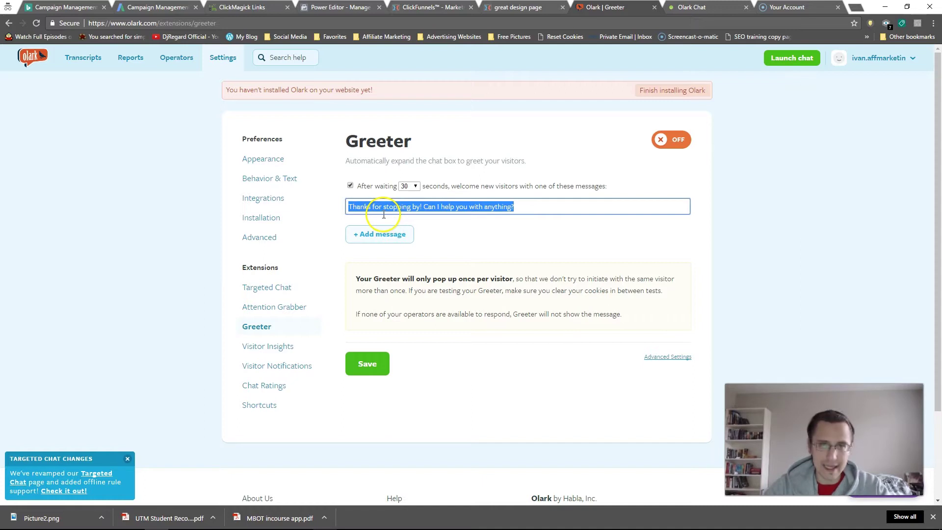
{"action": "left_click", "coordinate": [672, 141]}
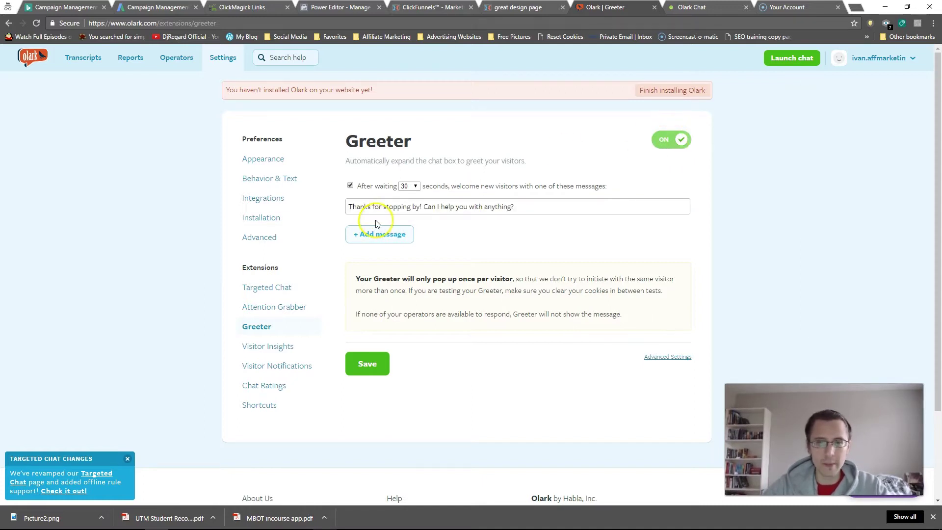
Step: Set the Greeter to welcome new visitors after waiting 5 seconds, and save the settings
{"action": "left_click", "coordinate": [409, 185]}
{"action": "left_click", "coordinate": [411, 196]}
{"action": "left_click", "coordinate": [414, 187]}
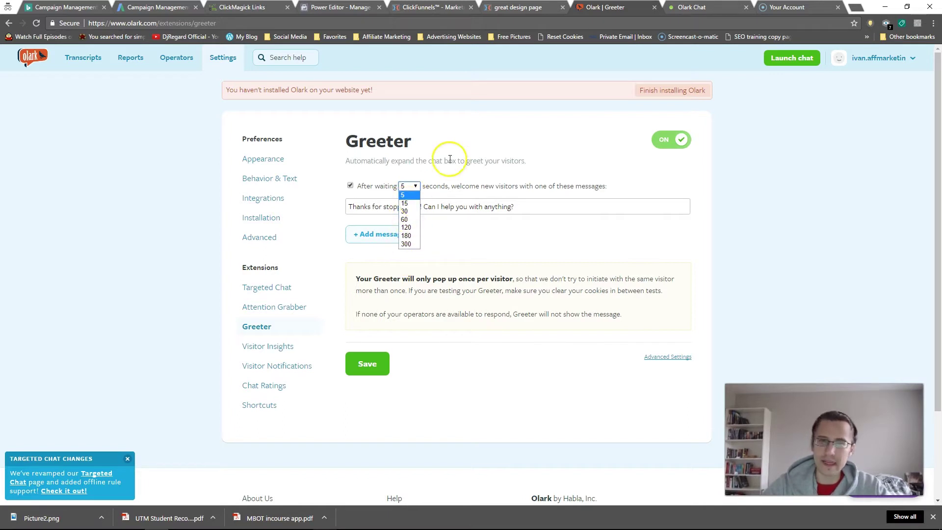
{"action": "left_click", "coordinate": [480, 162]}
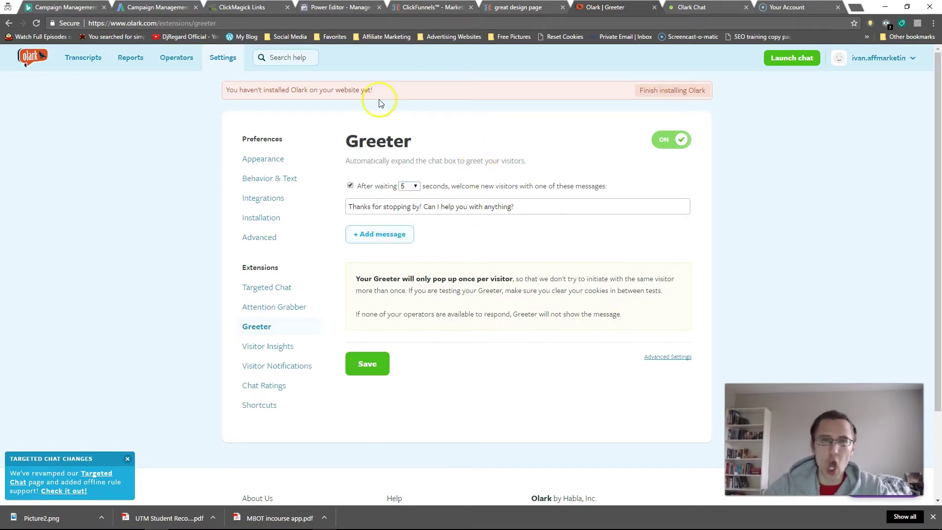
{"action": "left_click", "coordinate": [409, 186]}
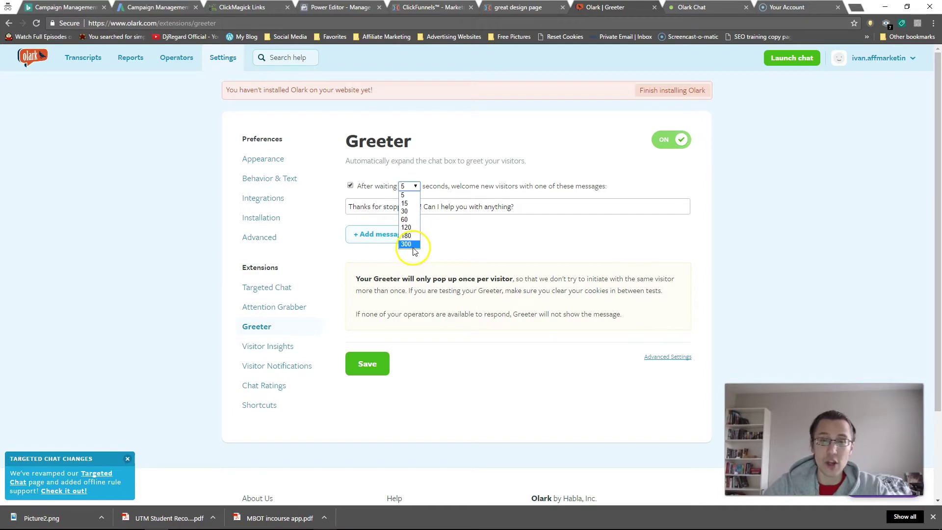
{"action": "left_click", "coordinate": [497, 183]}
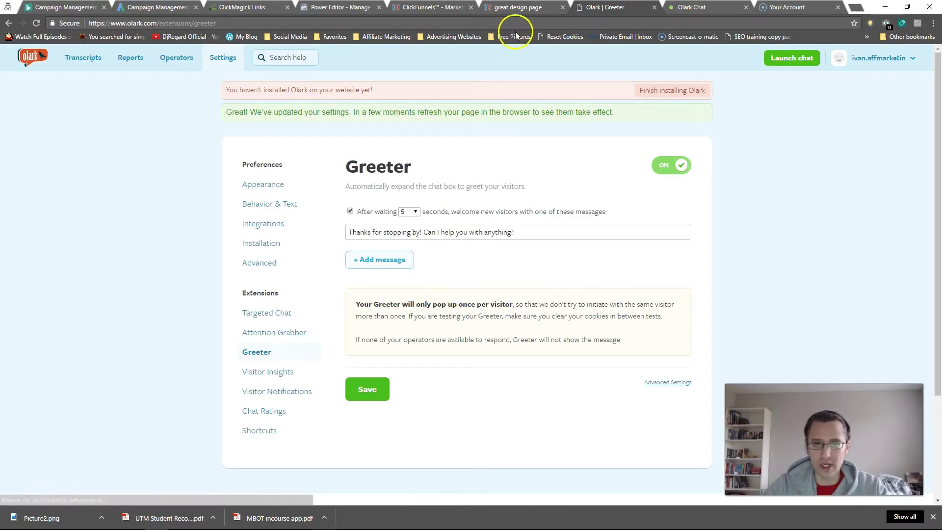
Step: Reload the landing page, check the Greeter's automatic welcome message in the chat box, and collapse the box
{"action": "left_click", "coordinate": [519, 7]}
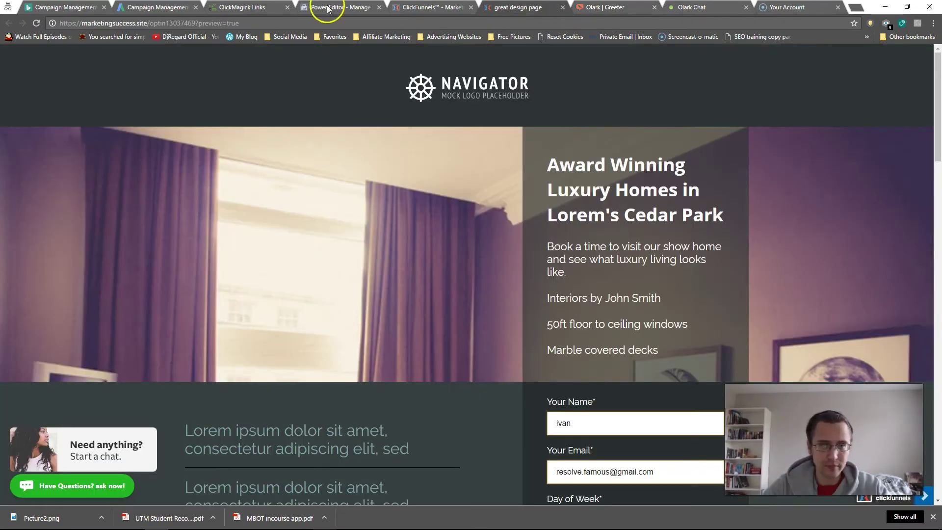
{"action": "left_click", "coordinate": [37, 22]}
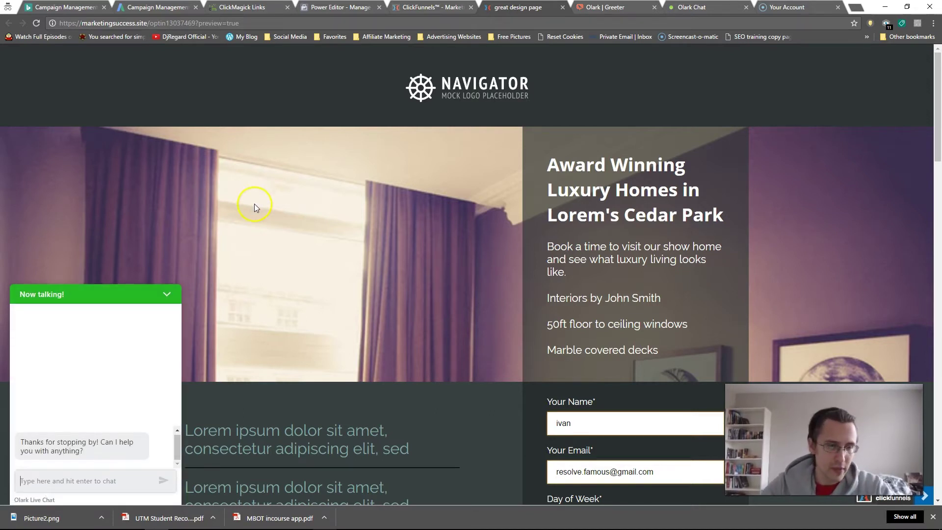
{"action": "scroll", "coordinate": [260, 201], "scroll_direction": "down", "scroll_amount": 2}
{"action": "scroll", "coordinate": [450, 274], "scroll_direction": "up", "scroll_amount": 2}
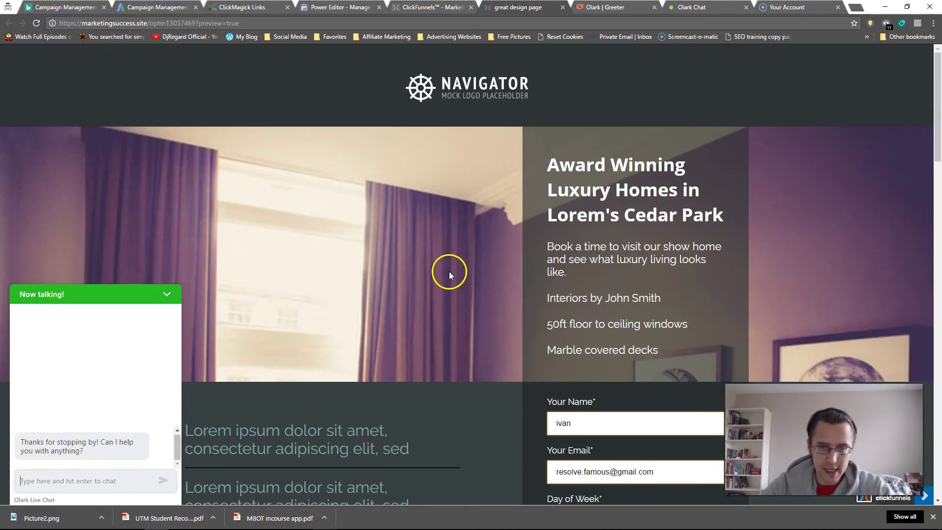
{"action": "left_click_drag", "start_coordinate": [29, 443], "coordinate": [79, 447]}
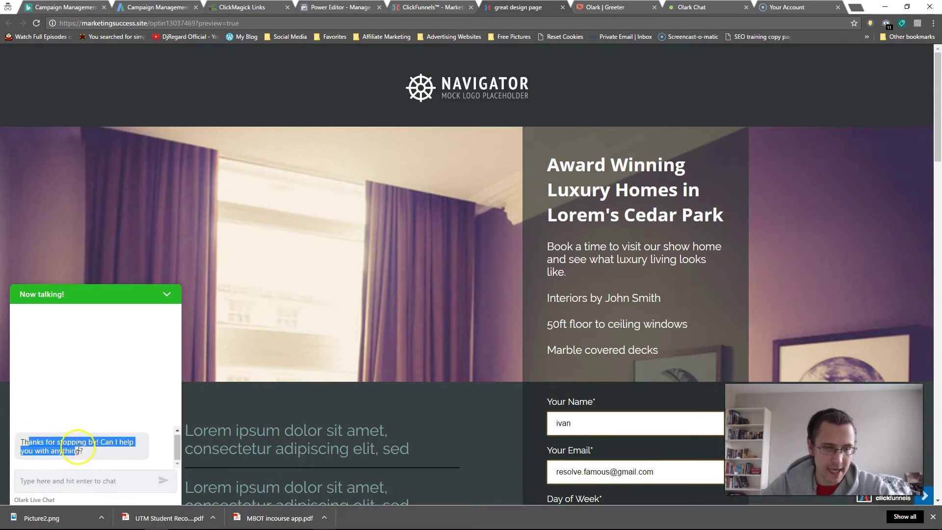
{"action": "left_click", "coordinate": [89, 456]}
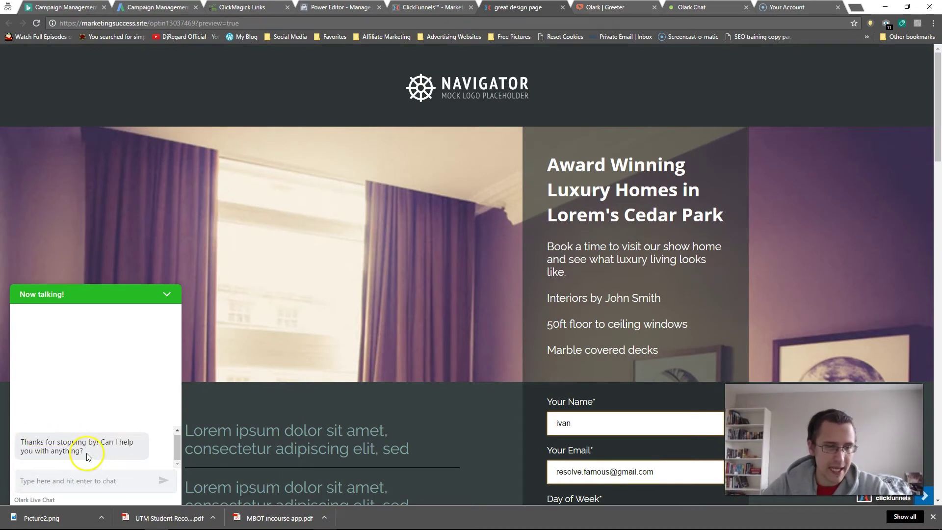
{"action": "left_click", "coordinate": [97, 482]}
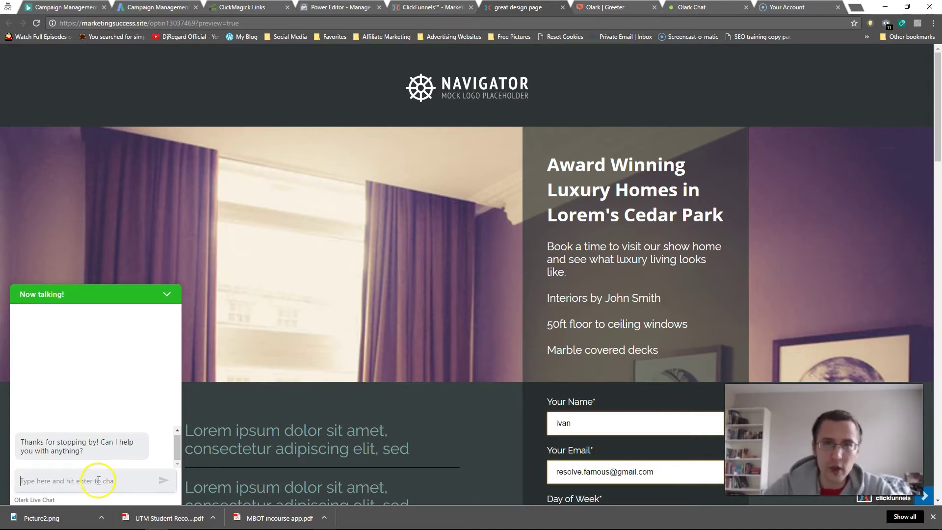
{"action": "left_click", "coordinate": [166, 293]}
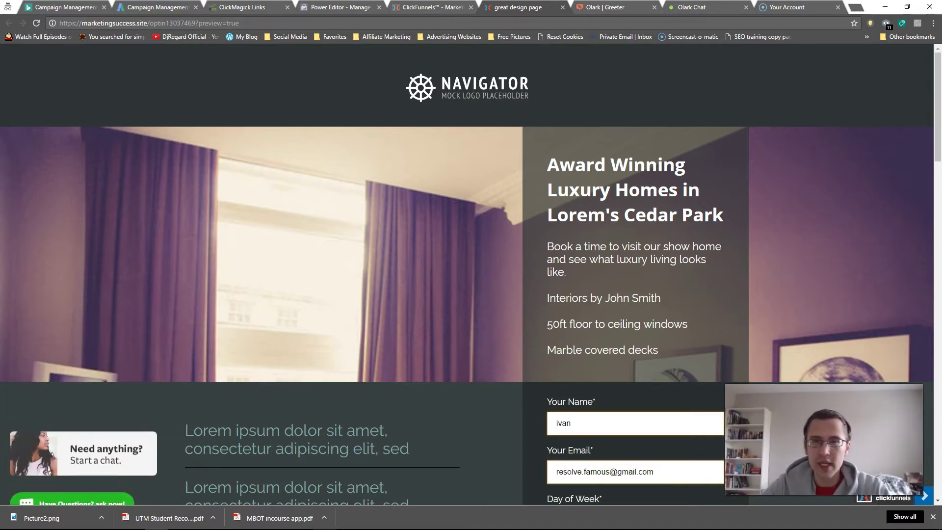
Step: Review the Visitor Insights extension and its basic example script, and view the Chat Ratings extension
{"action": "key", "text": "ctrl+Tab"}
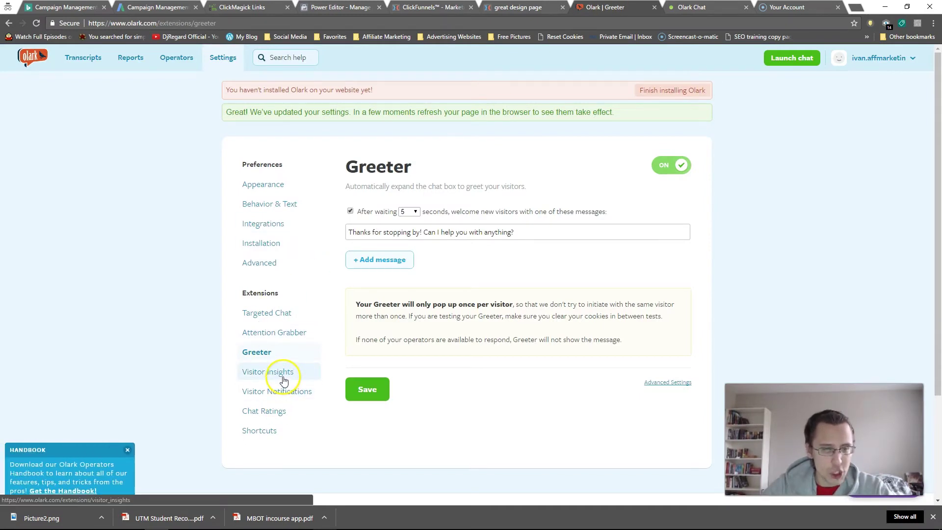
{"action": "left_click", "coordinate": [283, 377]}
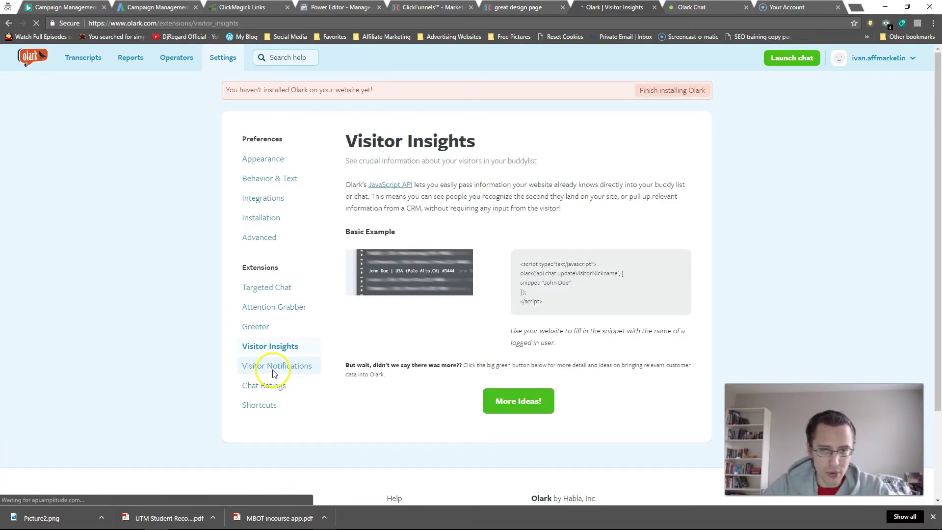
{"action": "left_click_drag", "start_coordinate": [550, 307], "coordinate": [516, 277]}
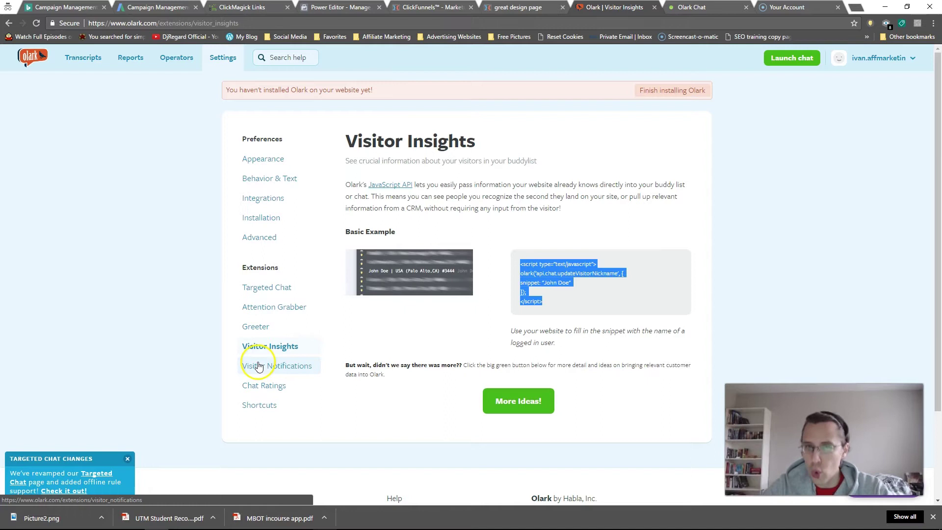
{"action": "left_click", "coordinate": [263, 385]}
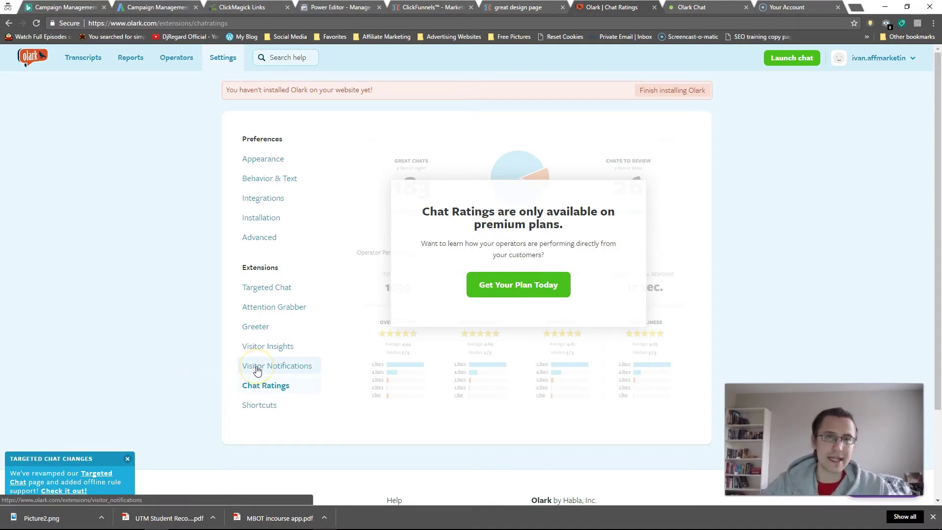
Step: View the Attention Grabber settings once more and expand the chat box on the landing page
{"action": "left_click", "coordinate": [263, 308]}
{"action": "left_click", "coordinate": [263, 308]}
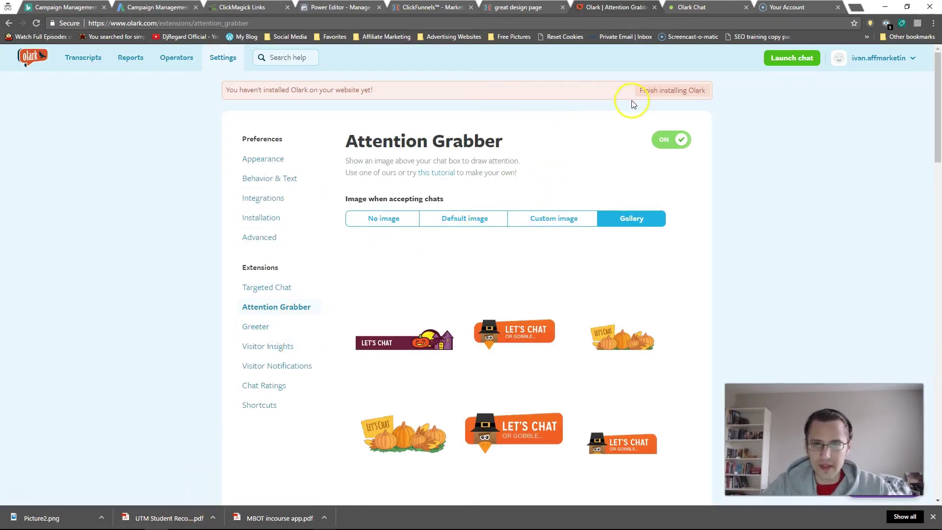
{"action": "left_click", "coordinate": [520, 7]}
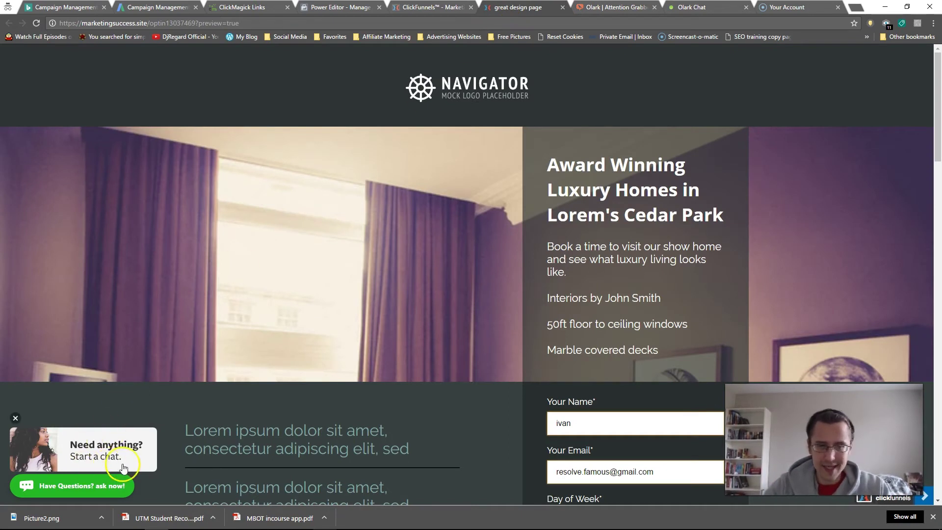
{"action": "left_click", "coordinate": [95, 484]}
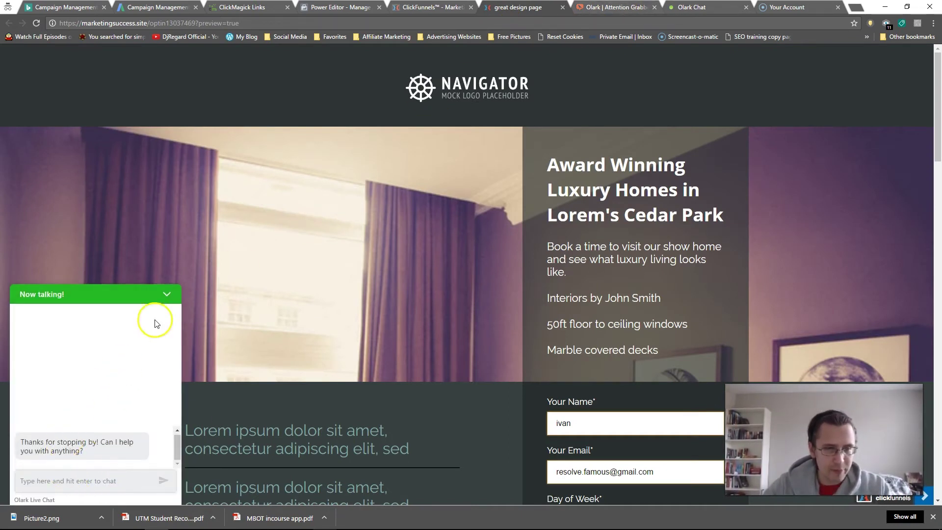
Step: Collapse the chat box on the landing page, and open the operator's profile to compare its display name with the chat box
{"action": "left_click", "coordinate": [167, 294]}
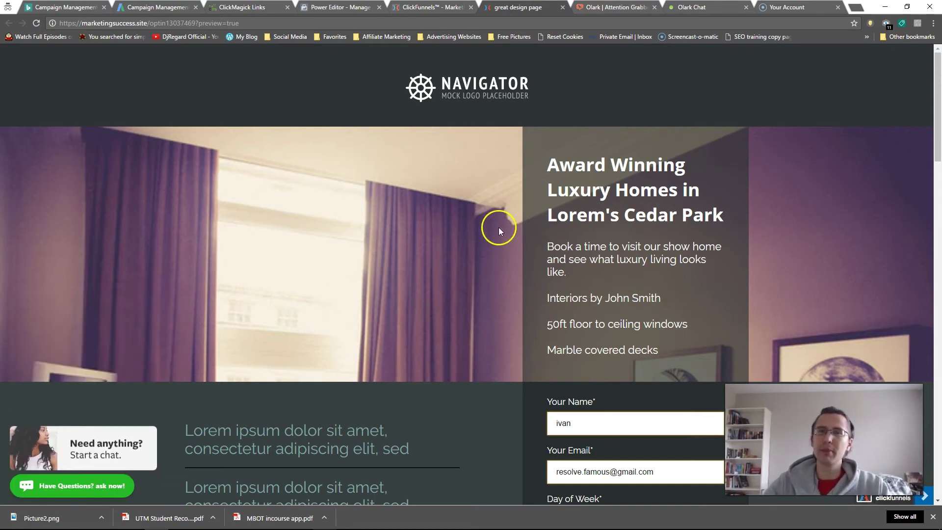
{"action": "left_click", "coordinate": [611, 10]}
{"action": "left_click", "coordinate": [878, 58]}
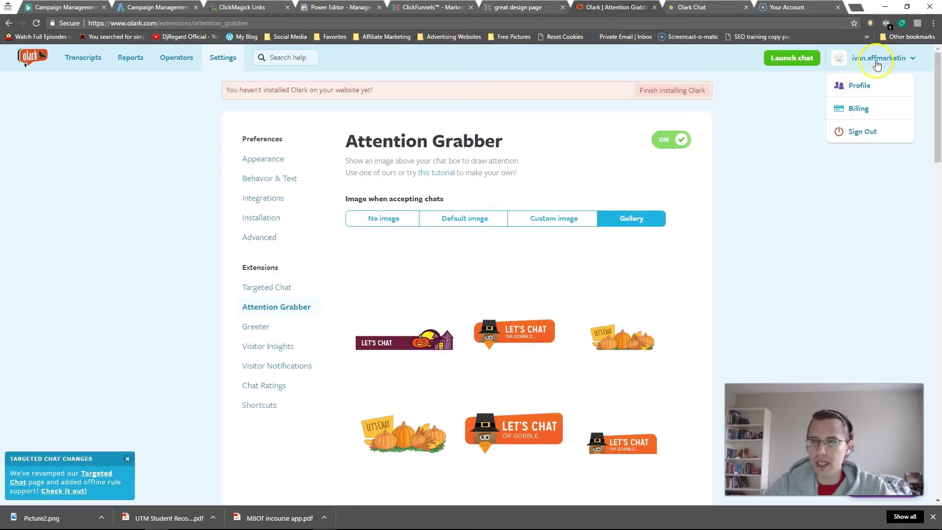
{"action": "left_click", "coordinate": [861, 90]}
{"action": "left_click", "coordinate": [429, 173]}
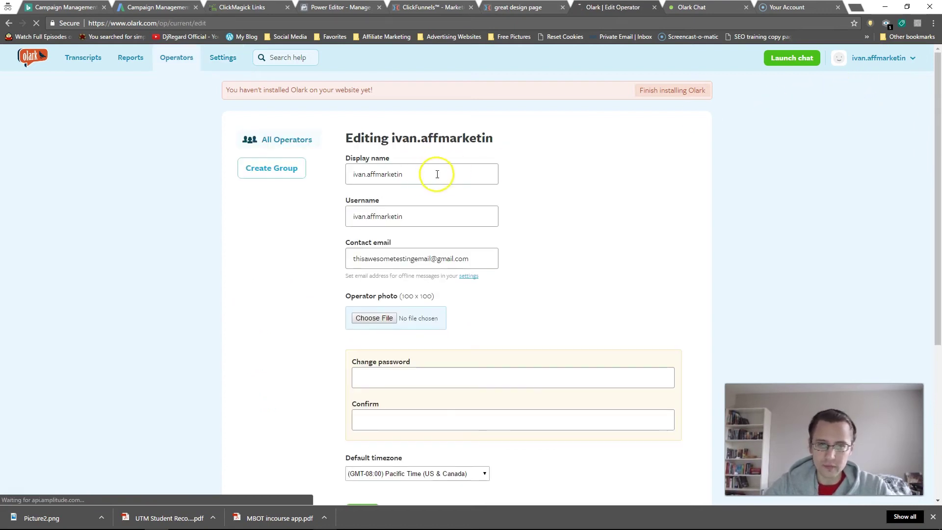
{"action": "left_click_drag", "start_coordinate": [418, 175], "coordinate": [347, 173]}
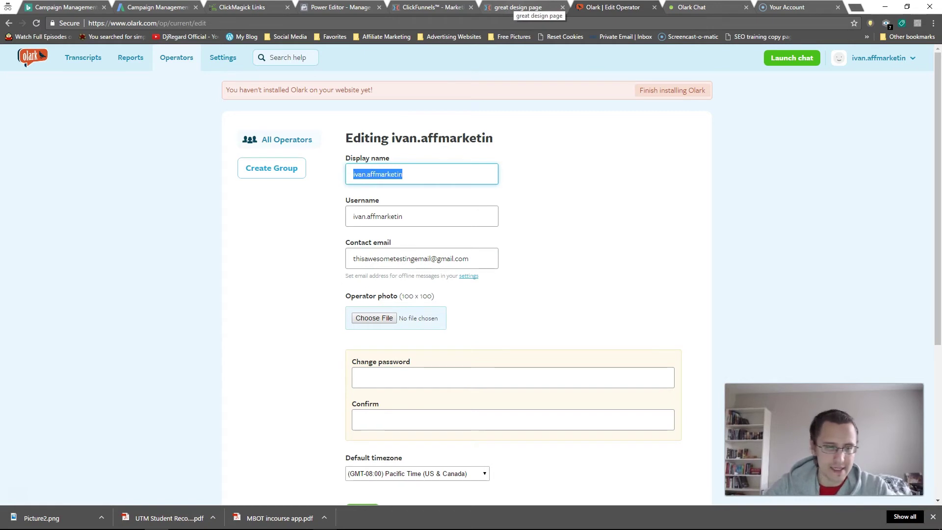
{"action": "left_click", "coordinate": [520, 8]}
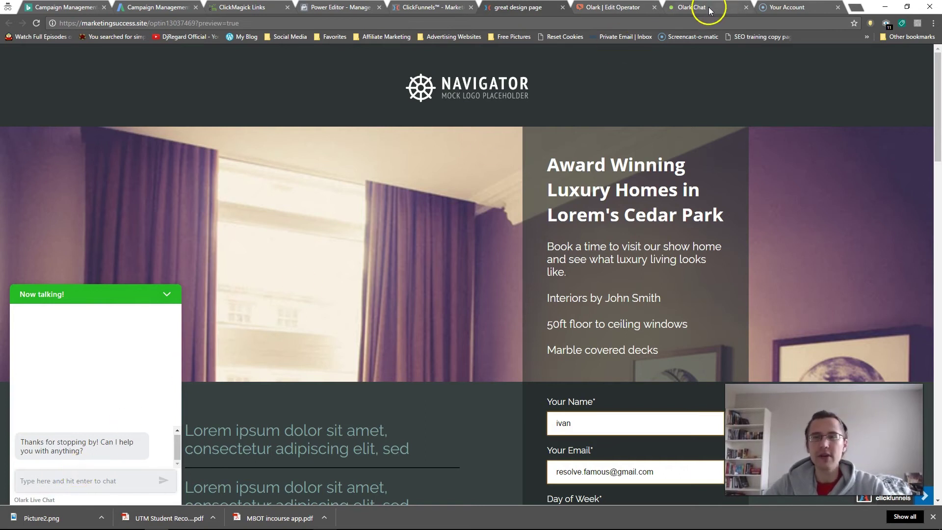
{"action": "left_click", "coordinate": [609, 7]}
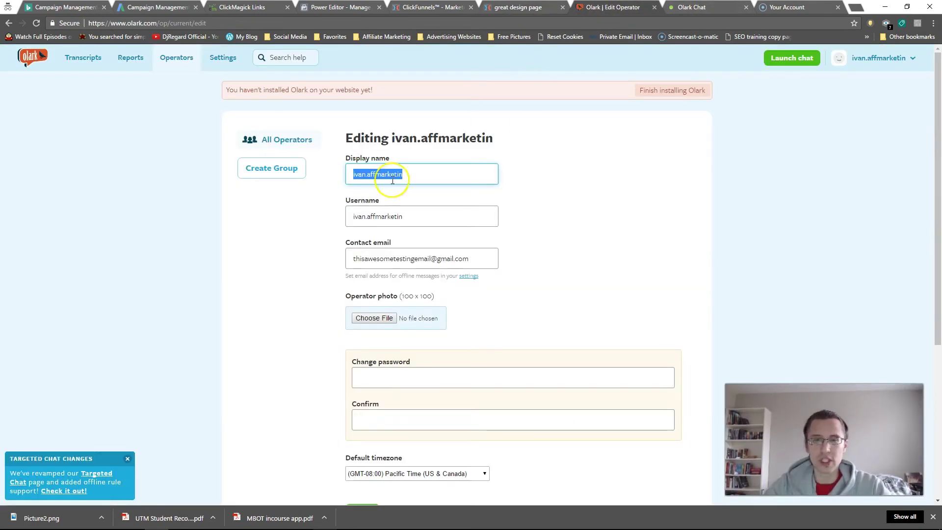
Step: Replace the operator's display name with a sample first name
{"action": "left_click", "coordinate": [416, 175]}
{"action": "left_click_drag", "start_coordinate": [416, 175], "coordinate": [349, 175]}
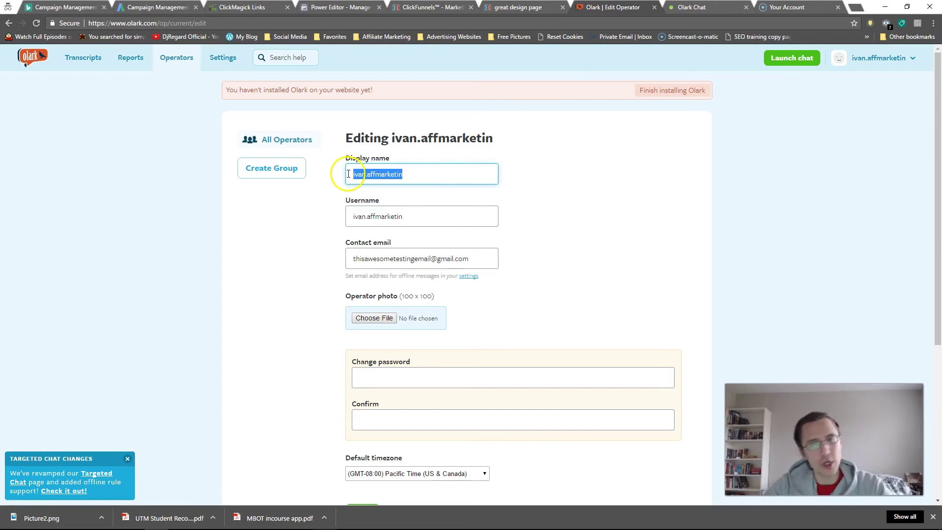
{"action": "left_click", "coordinate": [363, 176]}
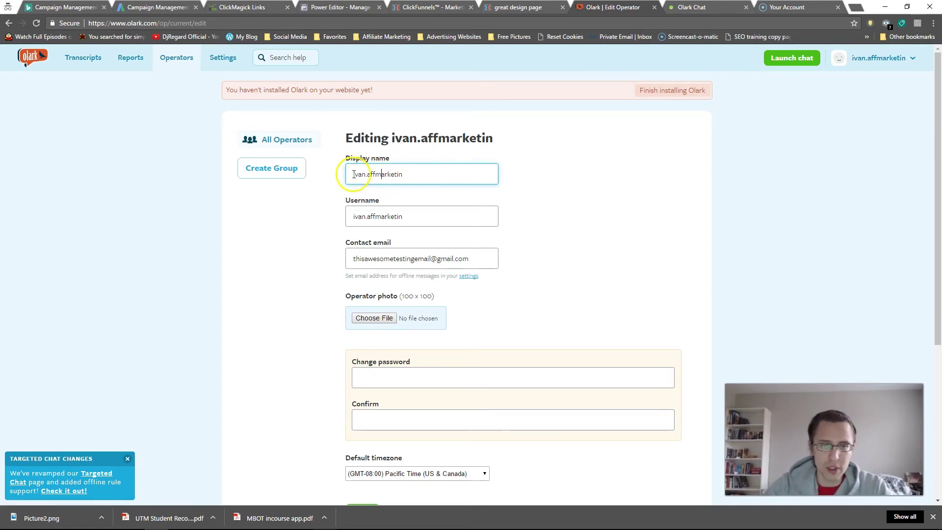
{"action": "left_click_drag", "start_coordinate": [352, 175], "coordinate": [428, 180]}
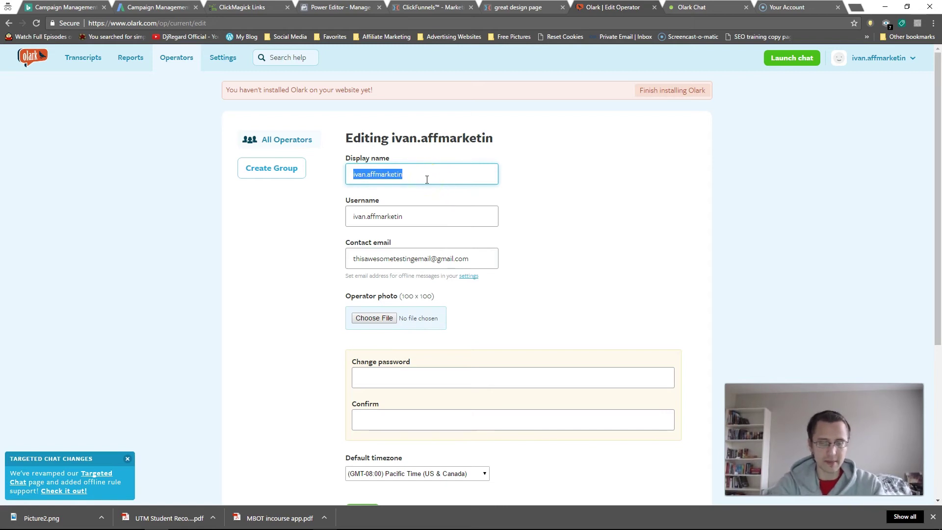
{"action": "type", "text": "Steve"}
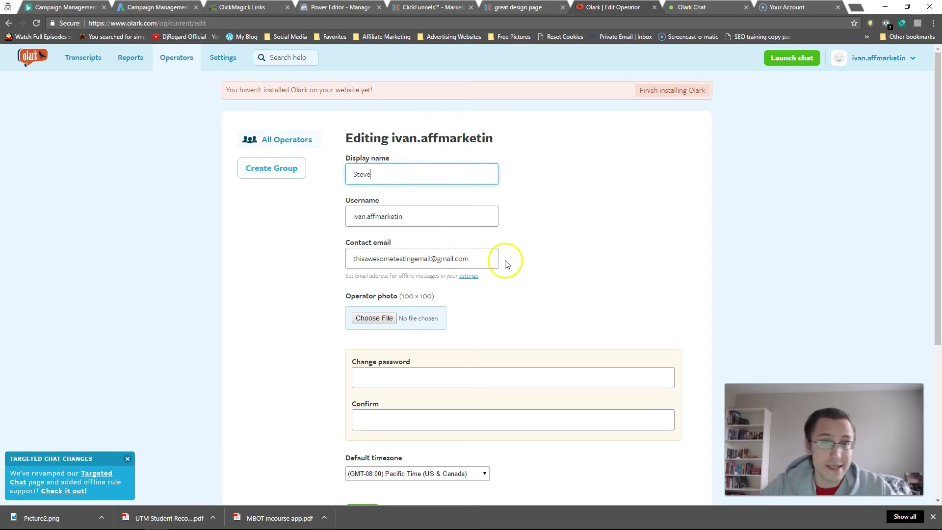
Step: Set the operator's display name to the operator's own first name and save the profile
{"action": "left_click_drag", "start_coordinate": [386, 175], "coordinate": [332, 174]}
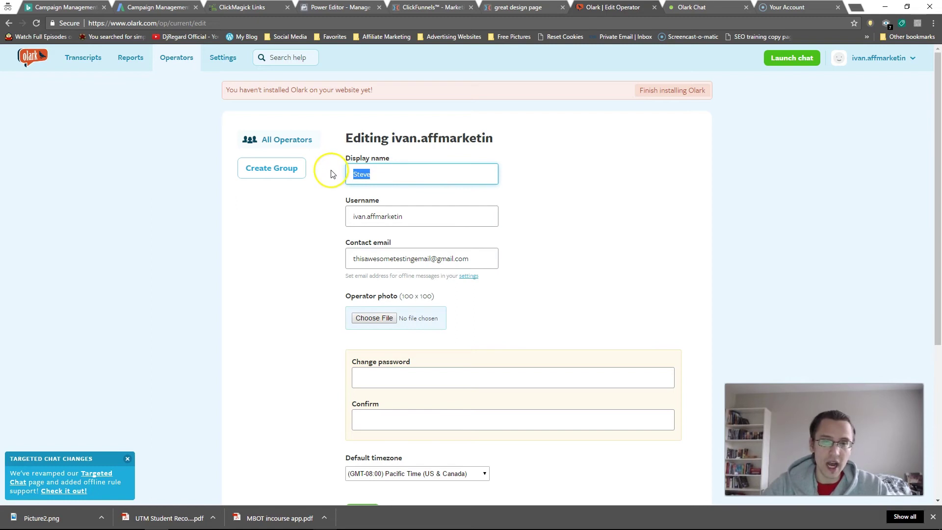
{"action": "type", "text": "Ivan"}
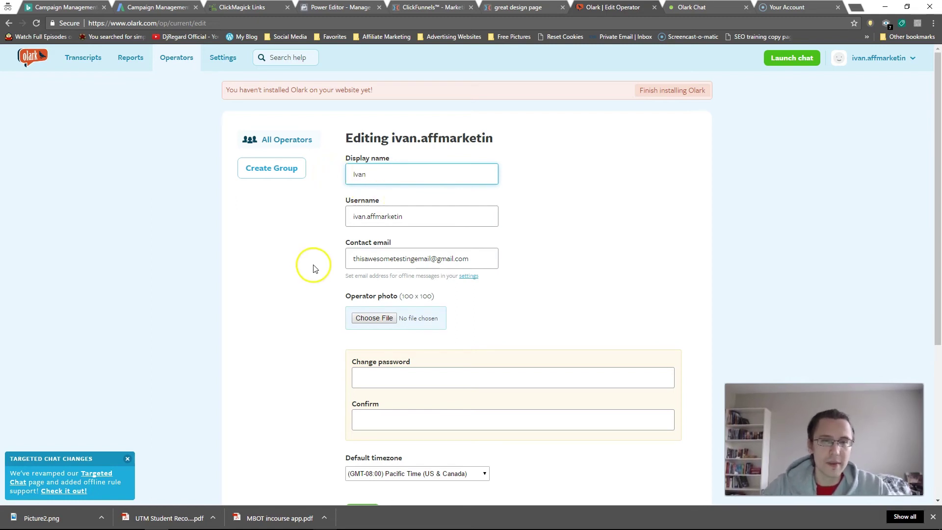
{"action": "scroll", "coordinate": [311, 267], "scroll_direction": "down", "scroll_amount": 5}
{"action": "left_click", "coordinate": [364, 275]}
{"action": "left_click", "coordinate": [364, 438]}
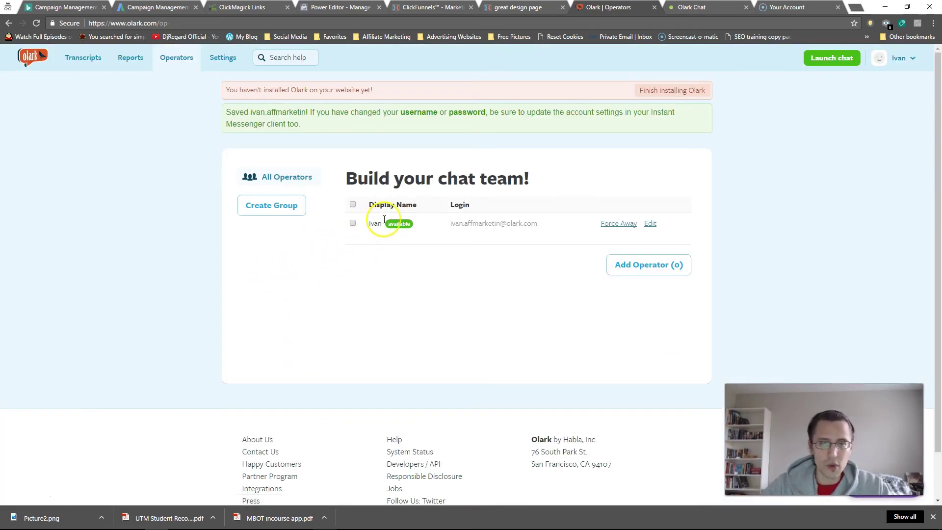
Step: Check the chat box on the landing page and reopen the operator's profile to review the display name and username
{"action": "left_click", "coordinate": [535, 7]}
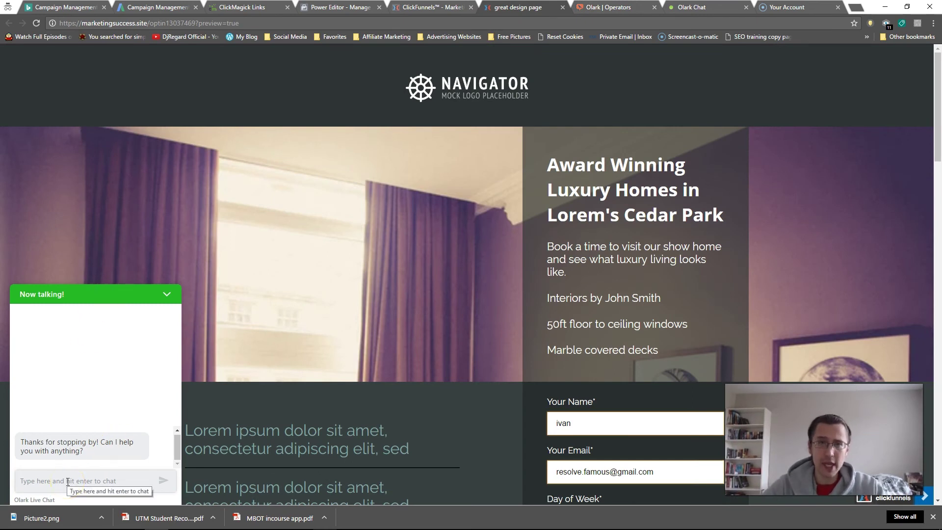
{"action": "left_click", "coordinate": [608, 7]}
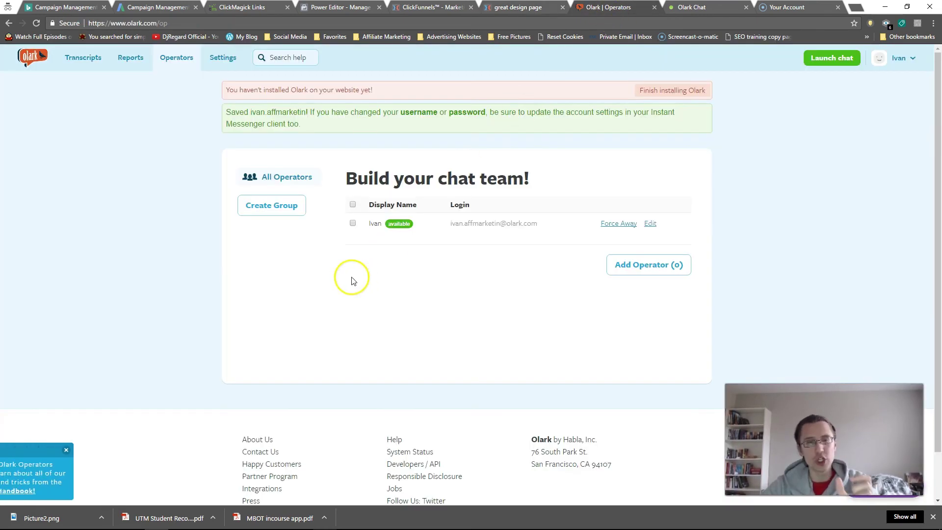
{"action": "left_click", "coordinate": [900, 59]}
{"action": "left_click", "coordinate": [867, 89]}
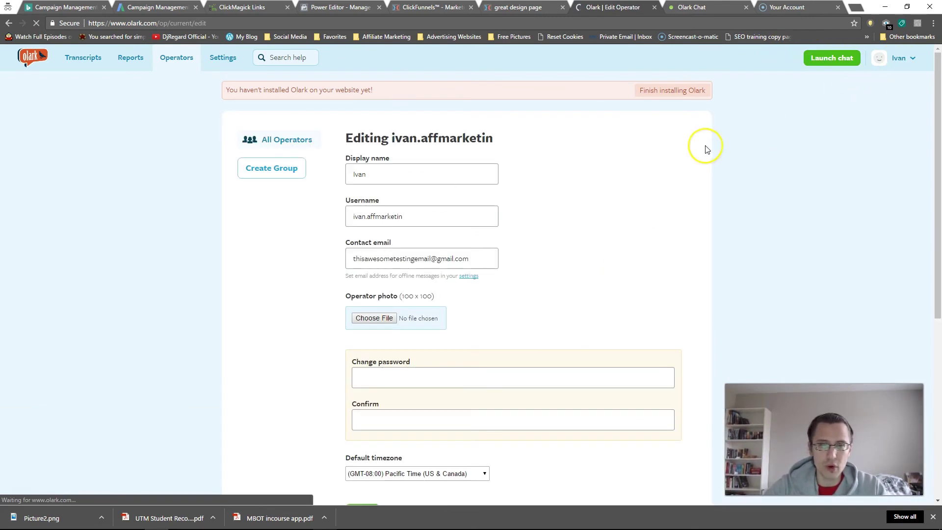
{"action": "left_click_drag", "start_coordinate": [397, 178], "coordinate": [332, 177]}
{"action": "left_click_drag", "start_coordinate": [414, 220], "coordinate": [322, 214]}
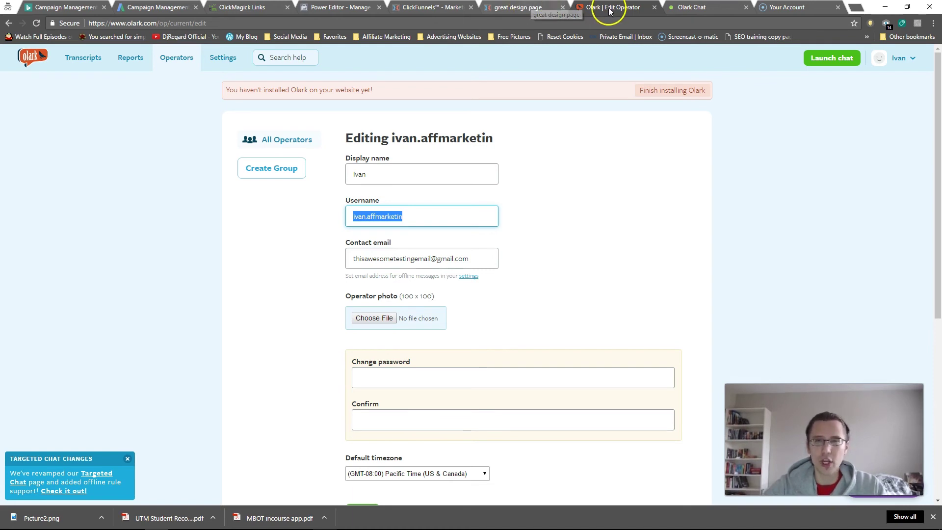
Step: Collapse the landing page's chat box and compare the page with the operator's profile
{"action": "left_click", "coordinate": [515, 7]}
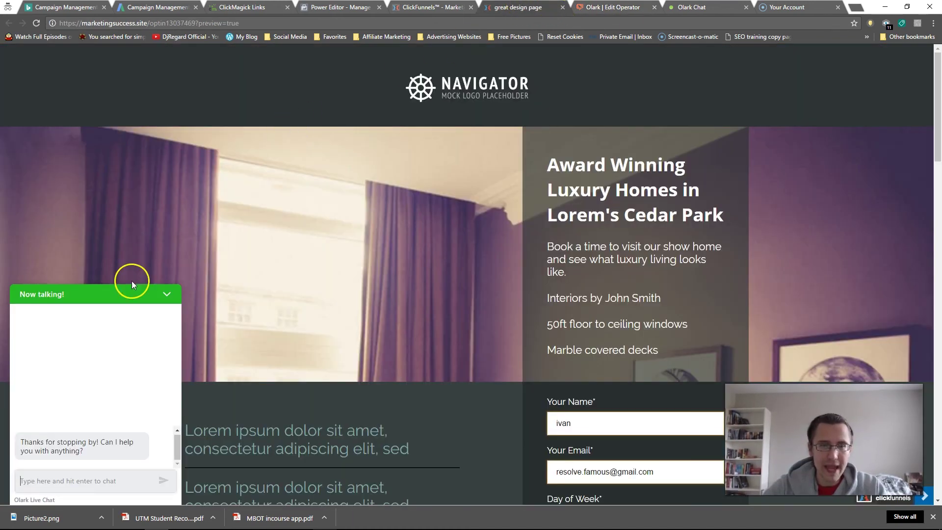
{"action": "left_click", "coordinate": [167, 293]}
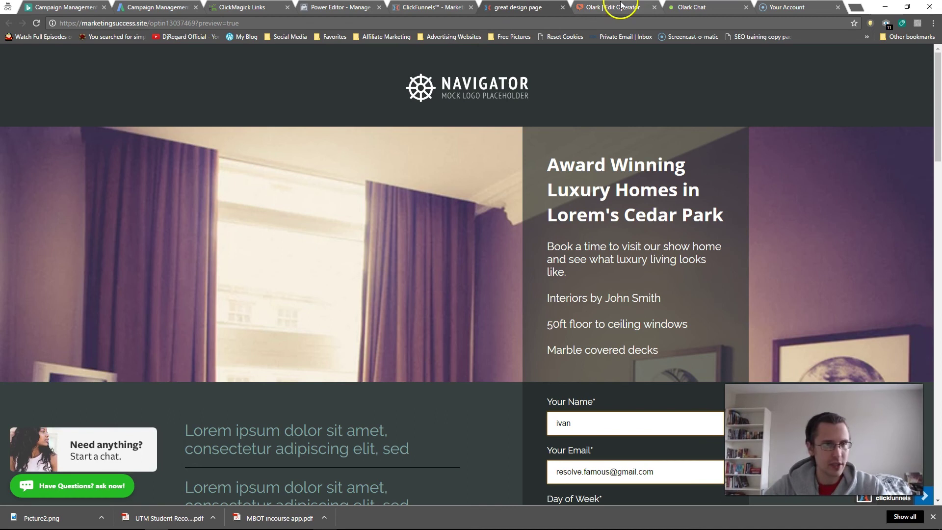
{"action": "left_click", "coordinate": [620, 7]}
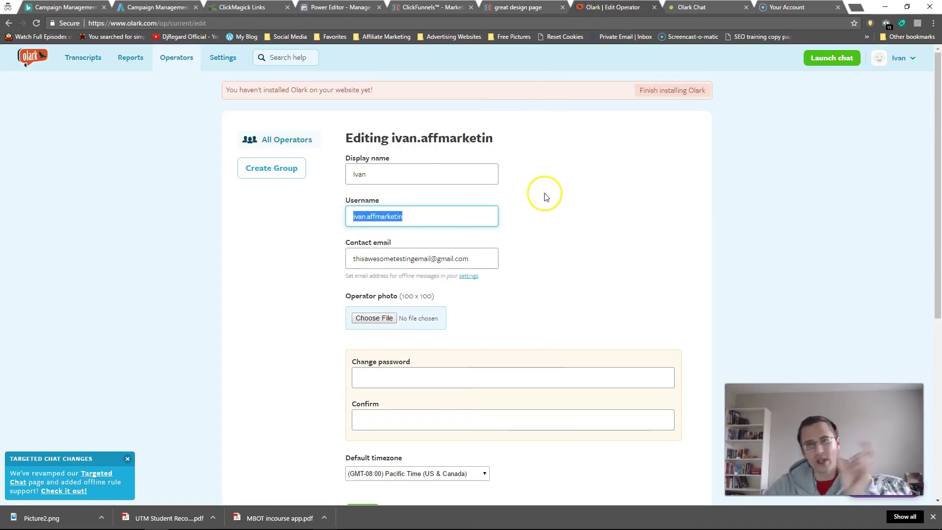
{"action": "left_click", "coordinate": [535, 7]}
{"action": "key", "text": "ctrl+Tab"}
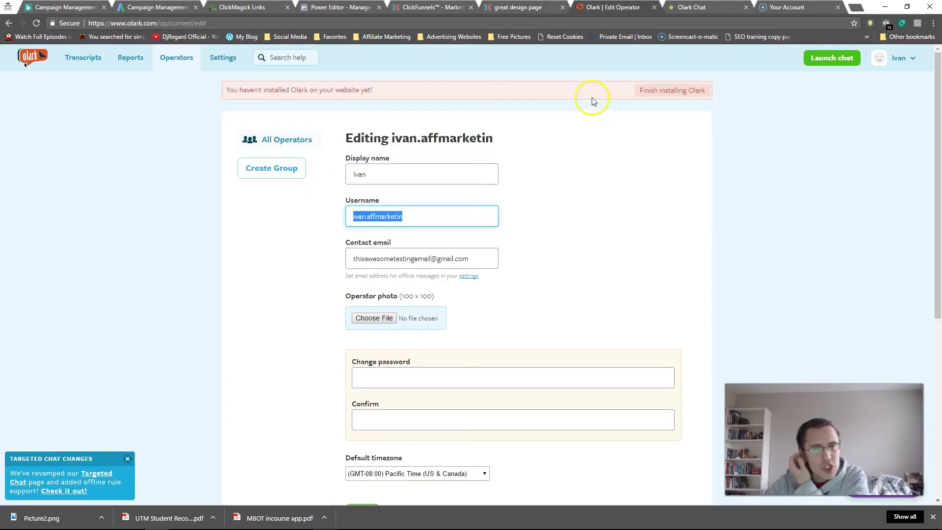
Step: View the chat box Appearance settings and reload the landing page to check the live widget
{"action": "left_click", "coordinate": [216, 59]}
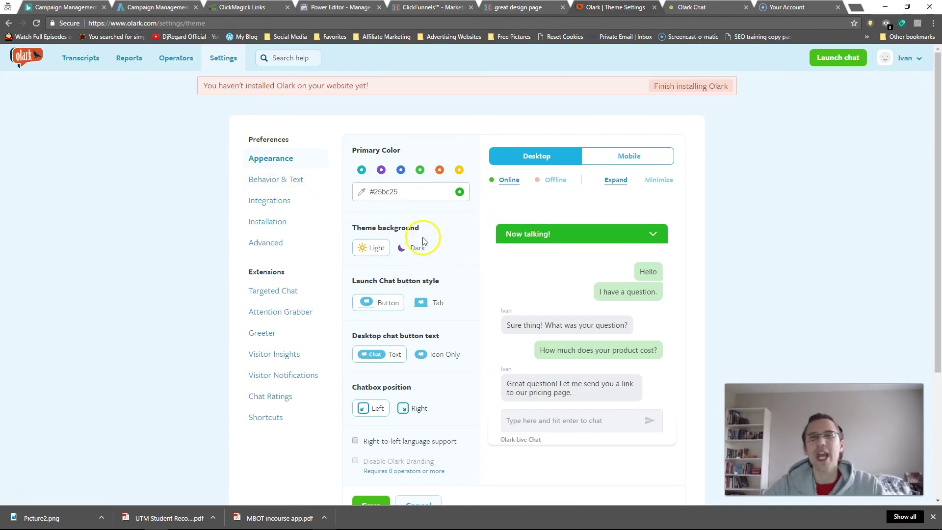
{"action": "left_click", "coordinate": [515, 7]}
{"action": "left_click", "coordinate": [37, 23]}
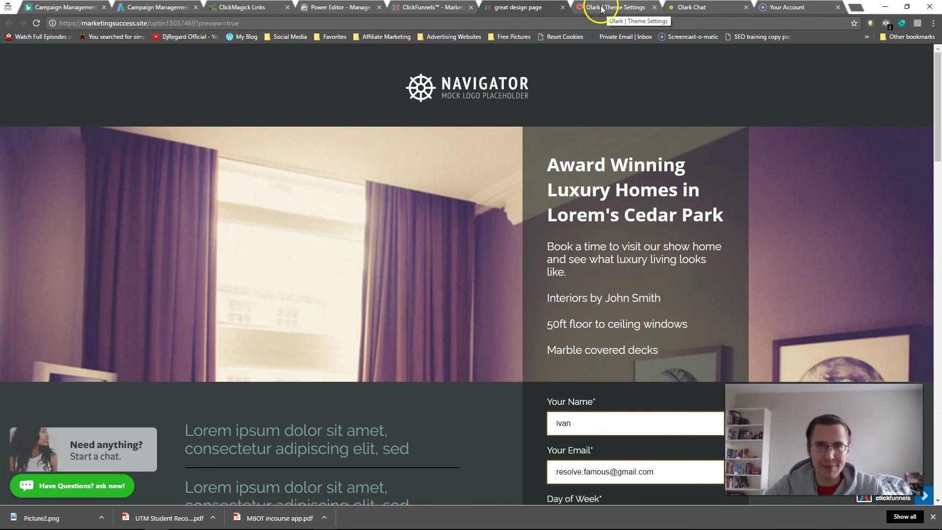
{"action": "left_click", "coordinate": [603, 8]}
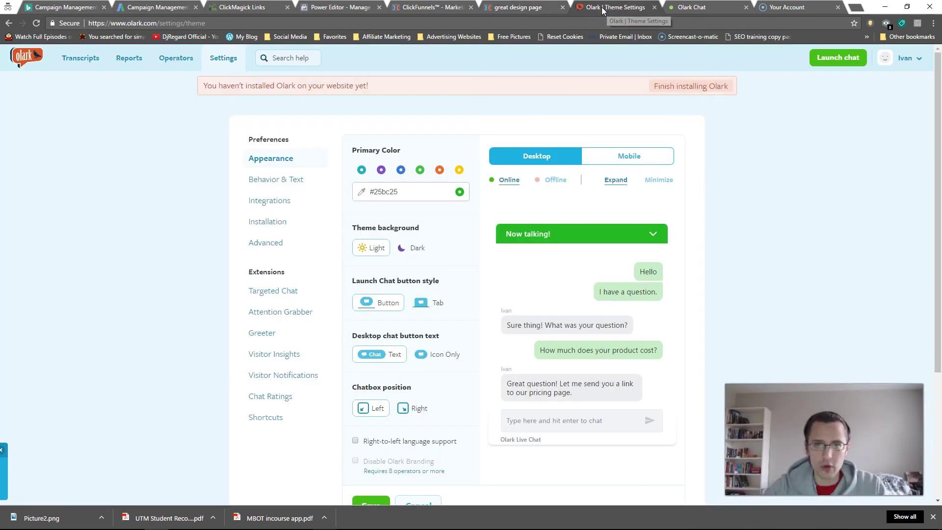